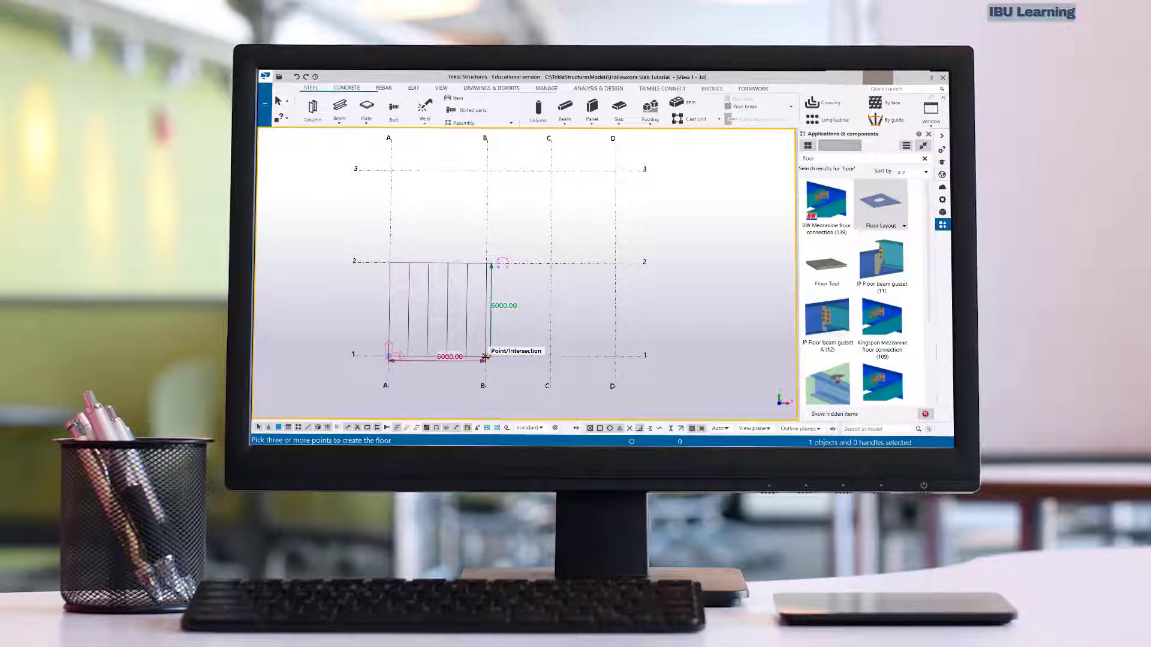
# Complete the 6000 by 6000 mm floor outline at grid intersection B-1, create the hollowcore floor and leave the command.
pyautogui.click(485, 357)
pyautogui.middleClick(485, 357)
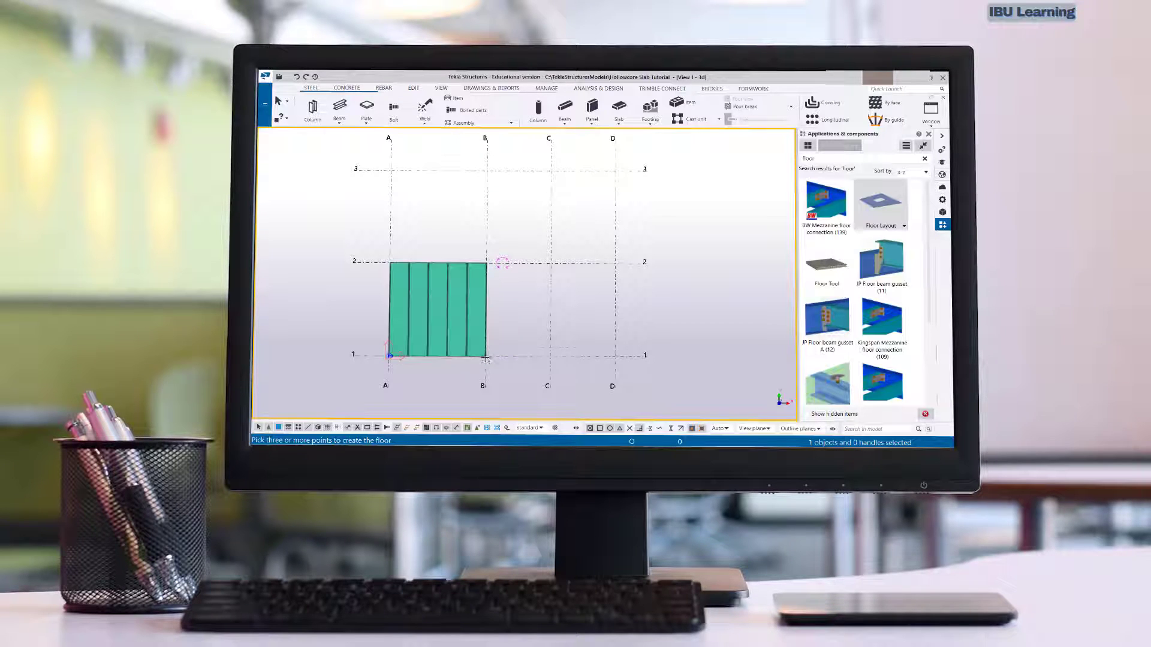
pyautogui.scroll(3, 453, 372)
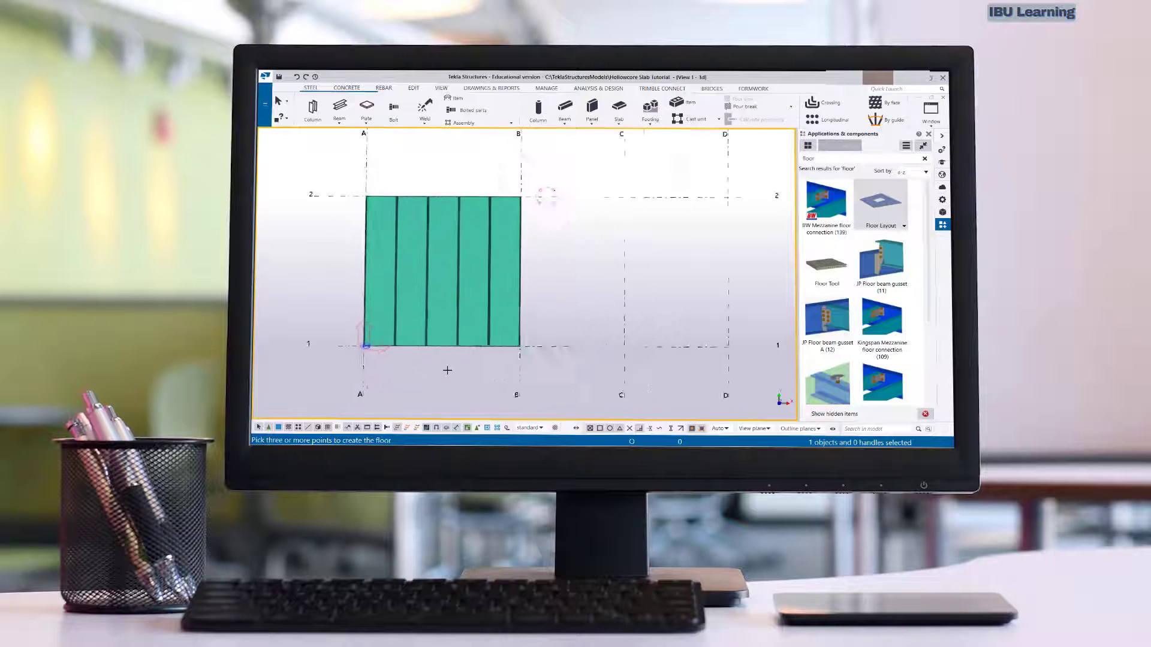
pyautogui.rightClick(557, 246)
pyautogui.click(575, 251)
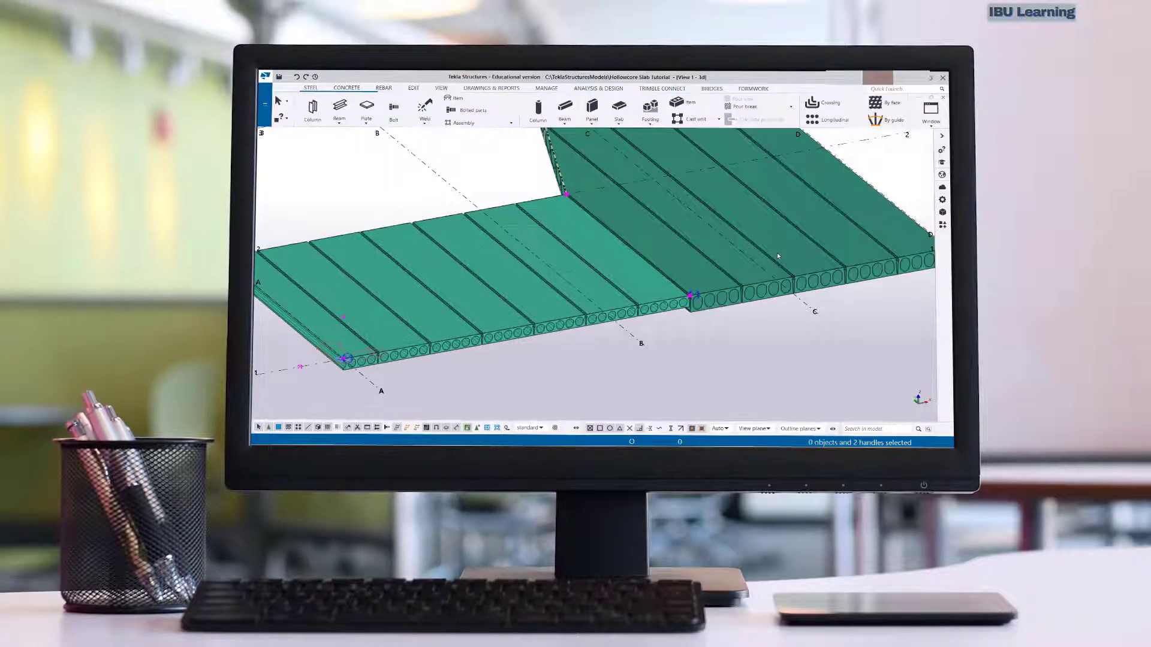
# Change the class of the hollowcore floor in the bays beyond grid B and modify the floor.
pyautogui.click(776, 253)
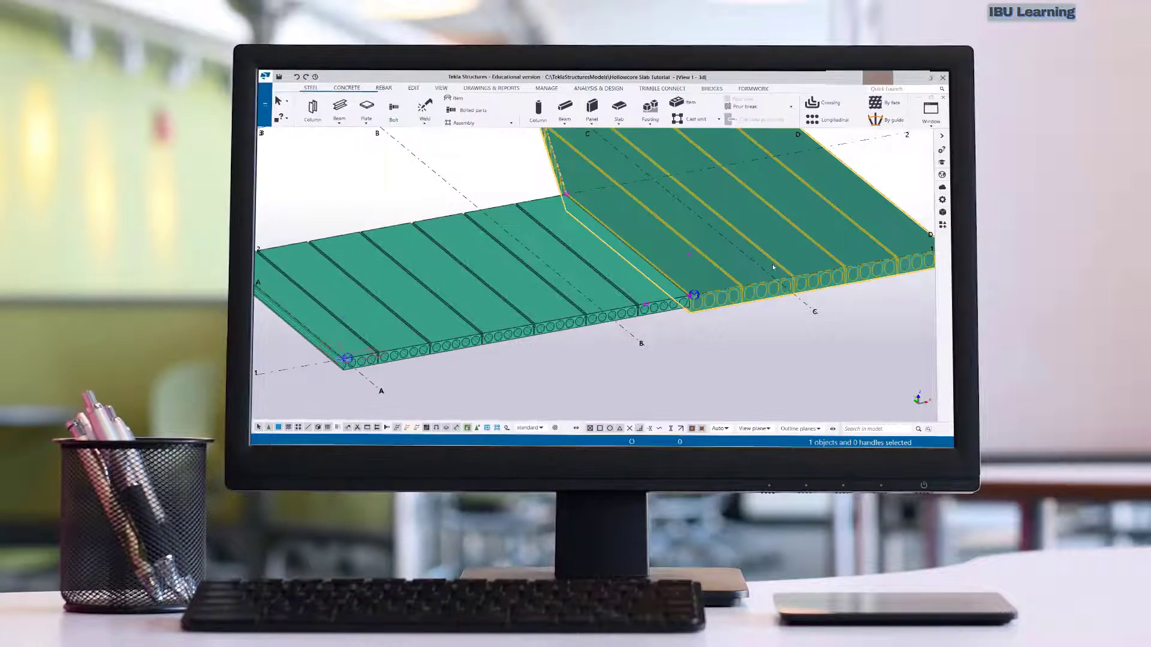
pyautogui.doubleClick(759, 246)
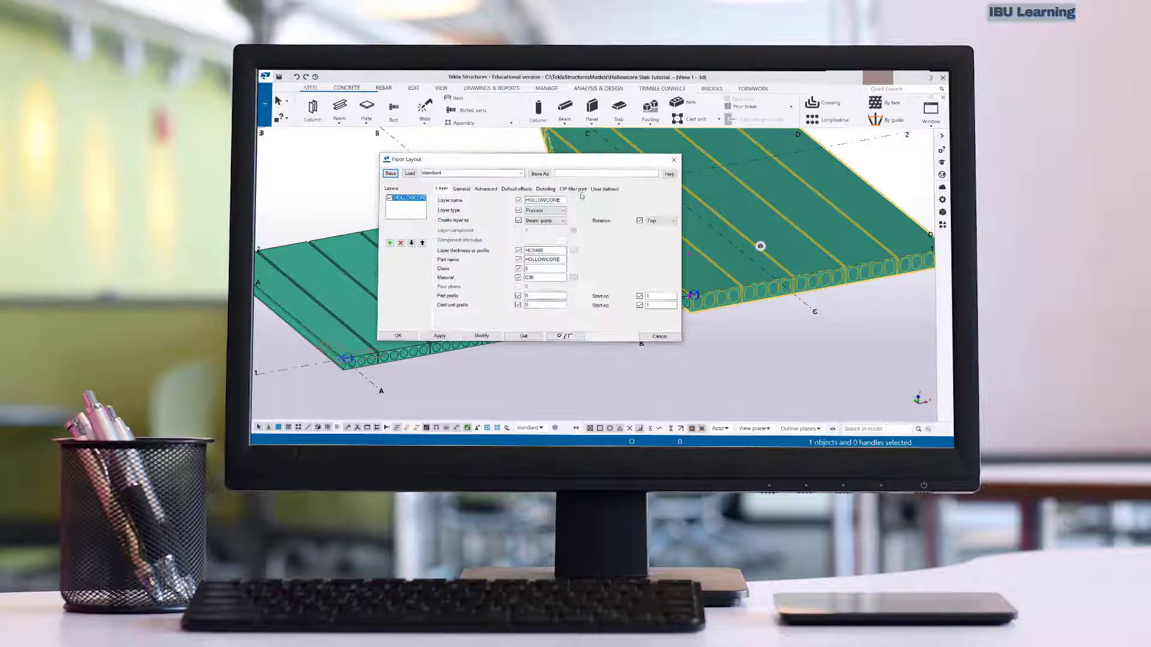
pyautogui.doubleClick(526, 268)
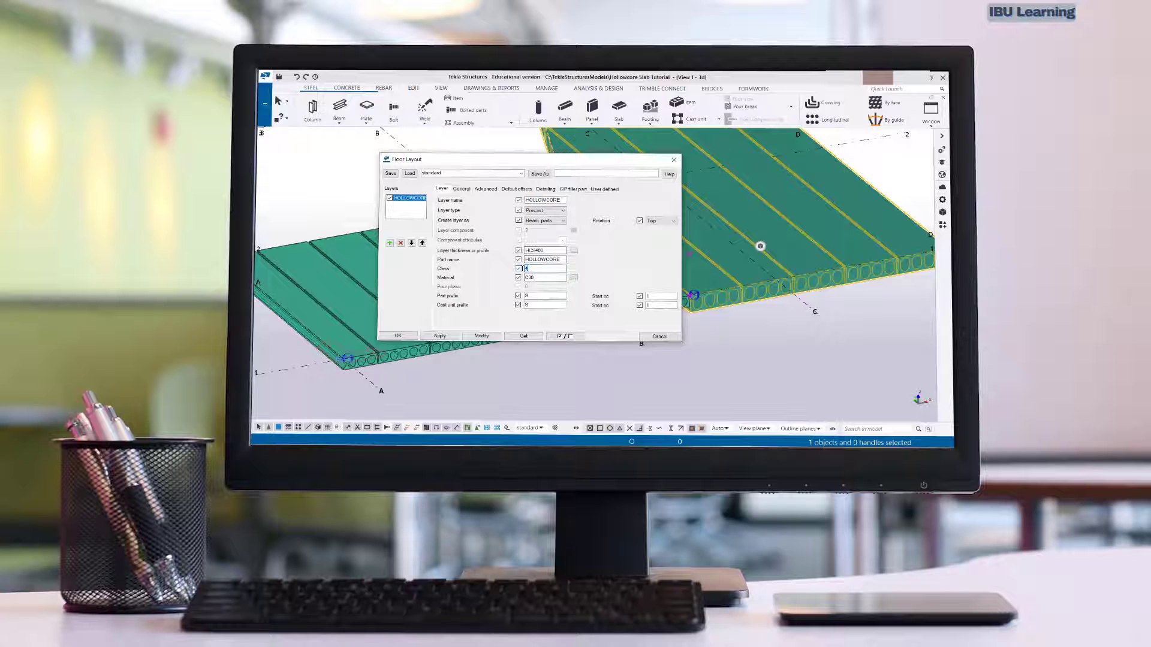
pyautogui.click(485, 337)
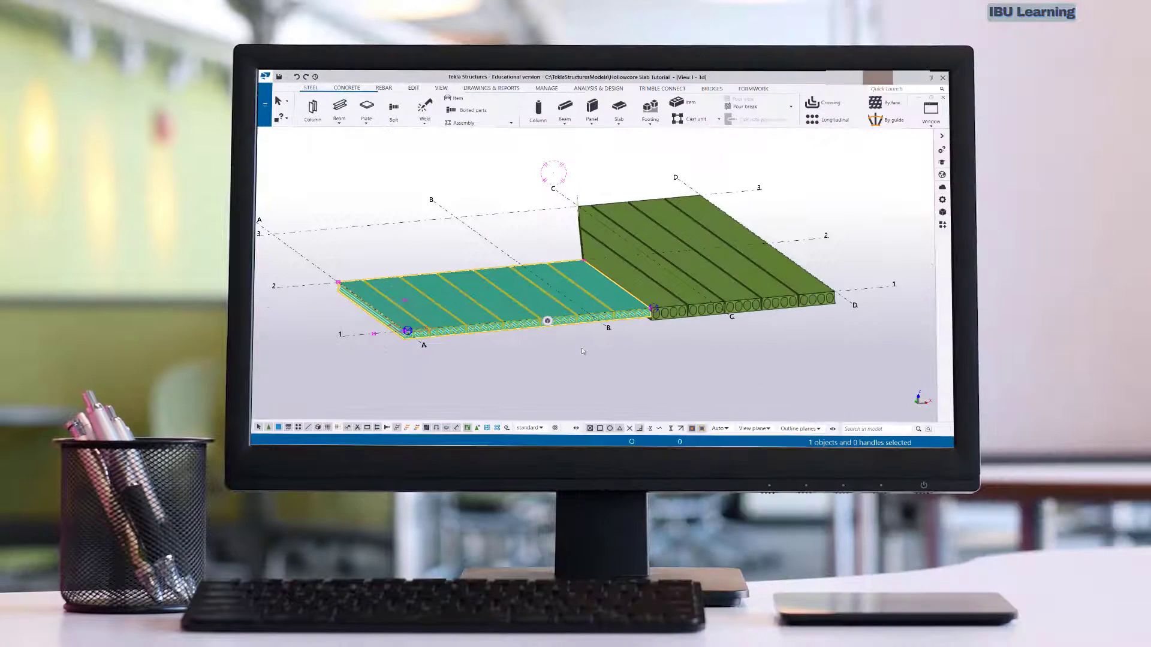
# Examine the two adjoining hollowcore floors from different sides in the 3D view.
pyautogui.keyDown('ctrl'); pyautogui.moveTo(640, 354); pyautogui.dragTo(516, 354, button='middle'); pyautogui.keyUp('ctrl')
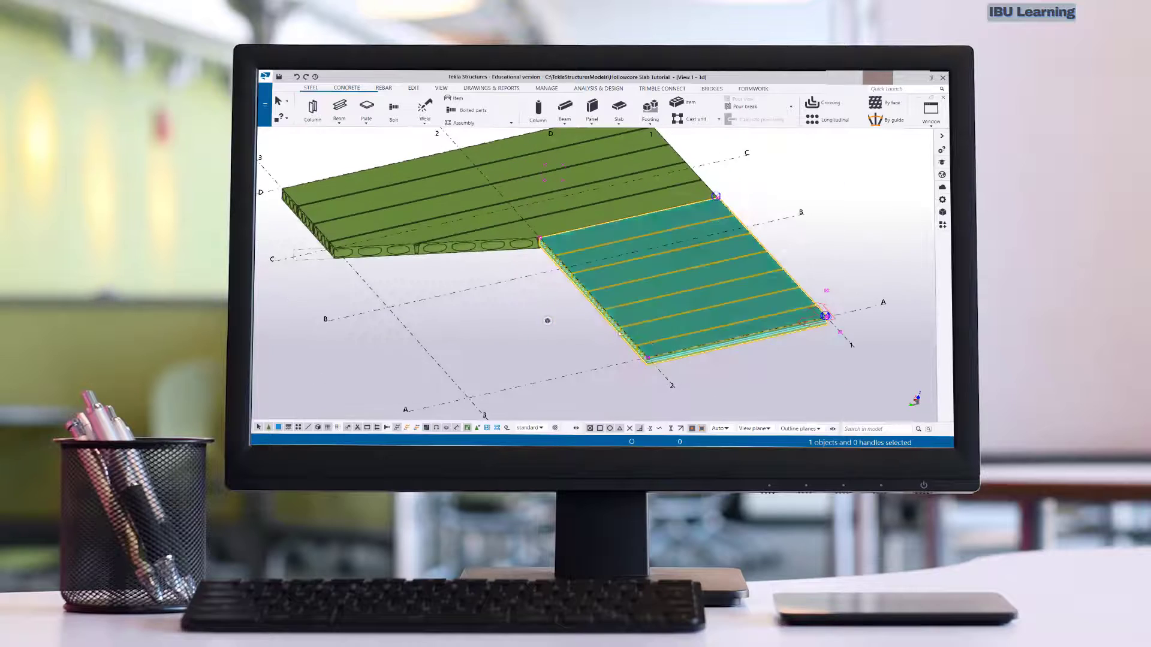
pyautogui.keyDown('ctrl'); pyautogui.moveTo(620, 332); pyautogui.dragTo(602, 329, button='middle'); pyautogui.keyUp('ctrl')
pyautogui.scroll(3, 514, 308)
pyautogui.moveTo(513, 305)
pyautogui.keyDown('ctrl'); pyautogui.mouseDown(button='middle')
pyautogui.moveTo(516, 330)
pyautogui.moveTo(683, 303)
pyautogui.moveTo(737, 299)
pyautogui.moveTo(744, 318)
pyautogui.mouseUp(button='middle'); pyautogui.keyUp('ctrl')
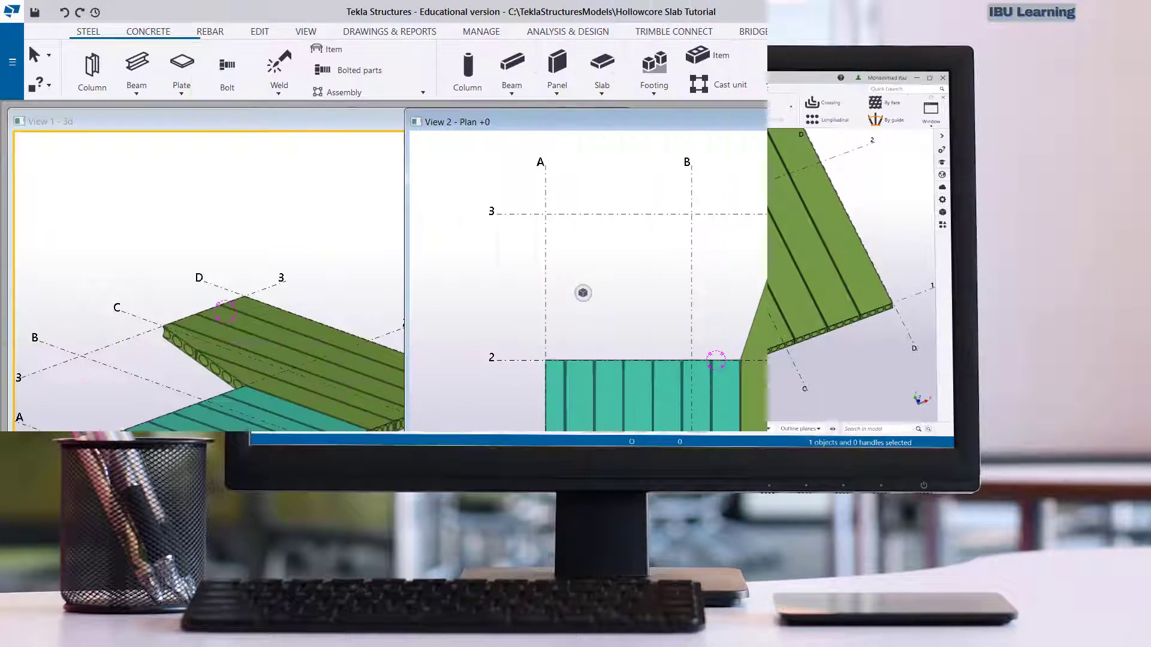
# Inspect the section view in the hollowcore slab's drawing.
pyautogui.click(1120, 72)
pyautogui.click(1069, 133)
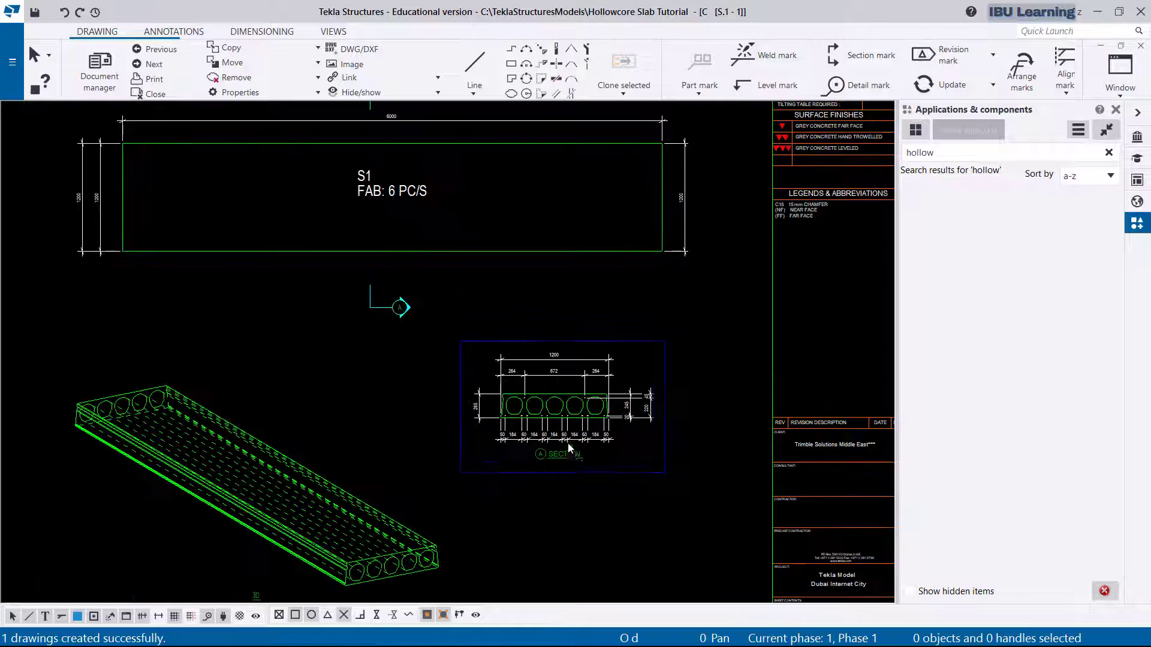
pyautogui.scroll(5, 570, 448)
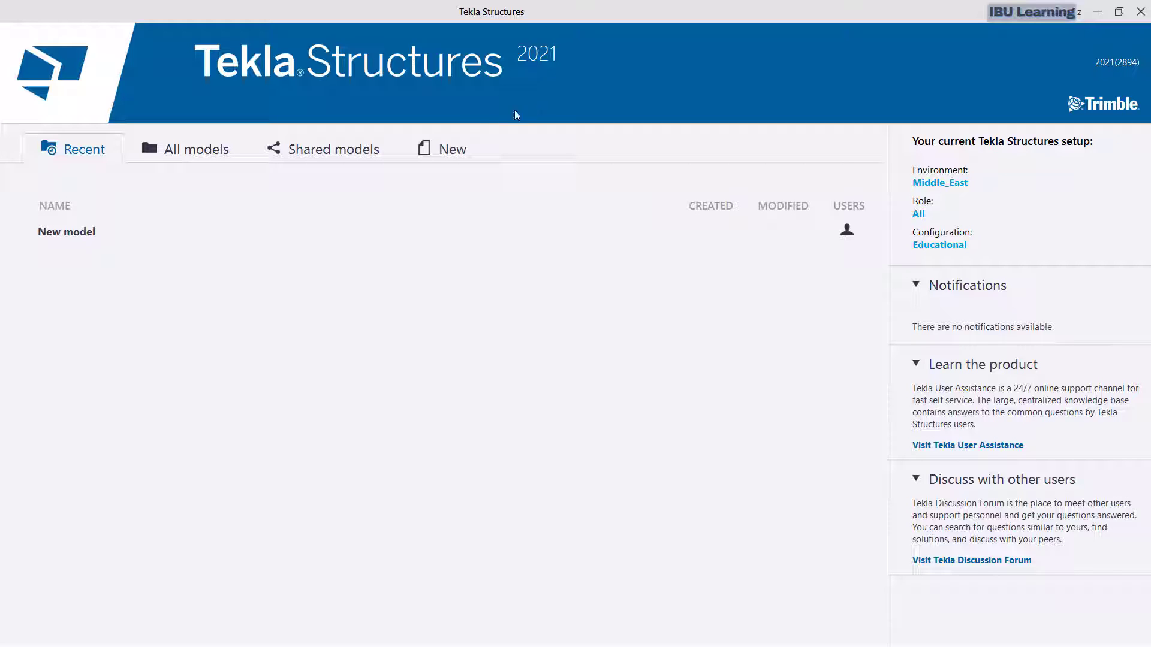
# Create a new single-user model named Hollowcore Slab Tutorial from the Blank template.
pyautogui.click(443, 156)
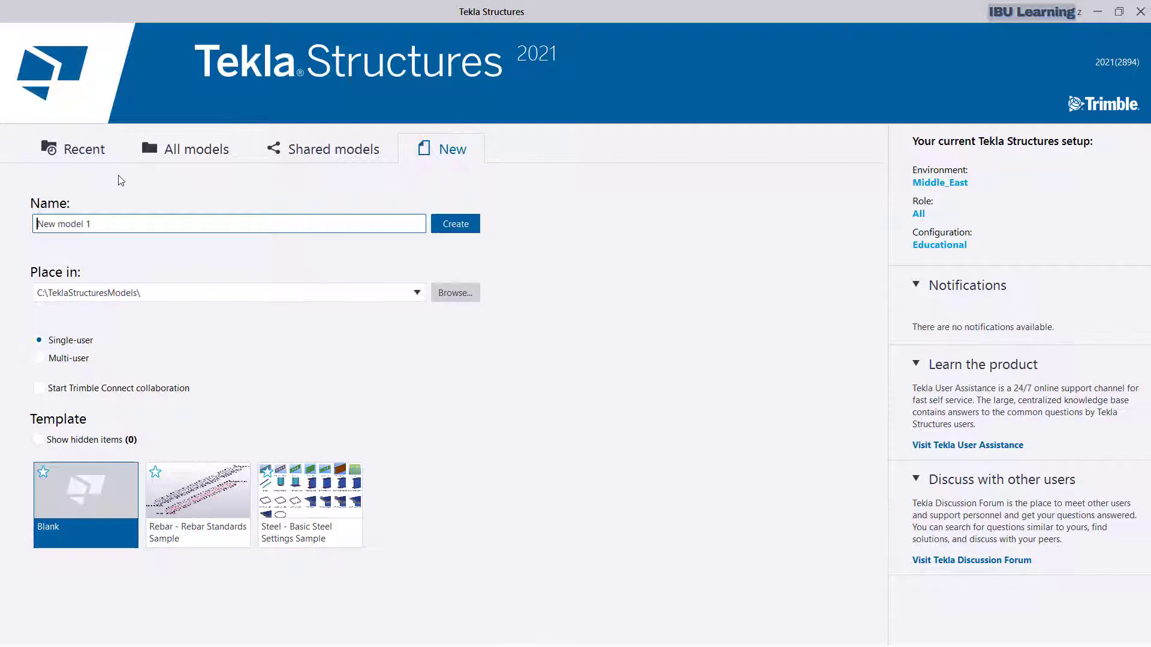
pyautogui.tripleClick(101, 223)
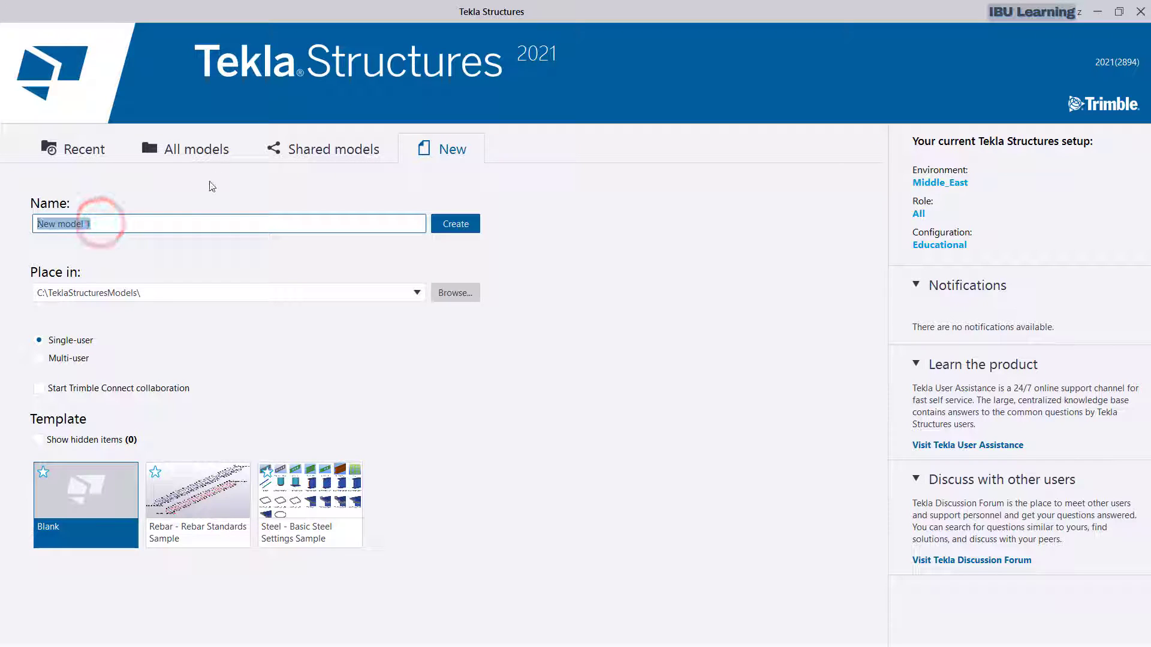
pyautogui.write('Hollow')
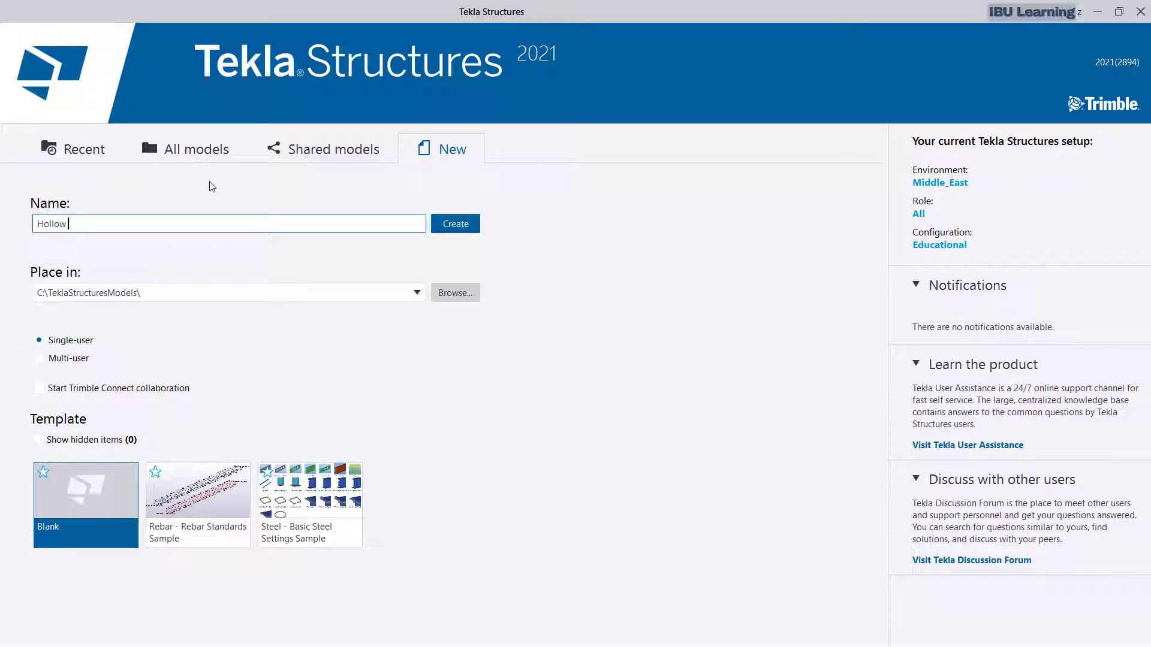
pyautogui.write('core Slab Tutorial')
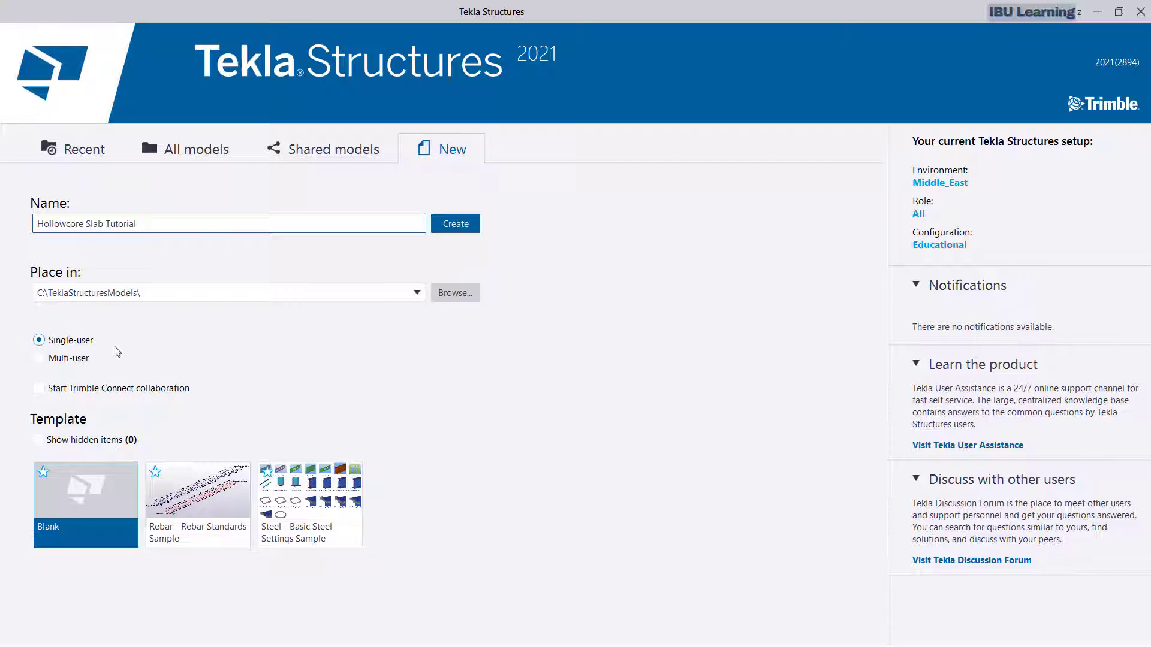
pyautogui.click(457, 231)
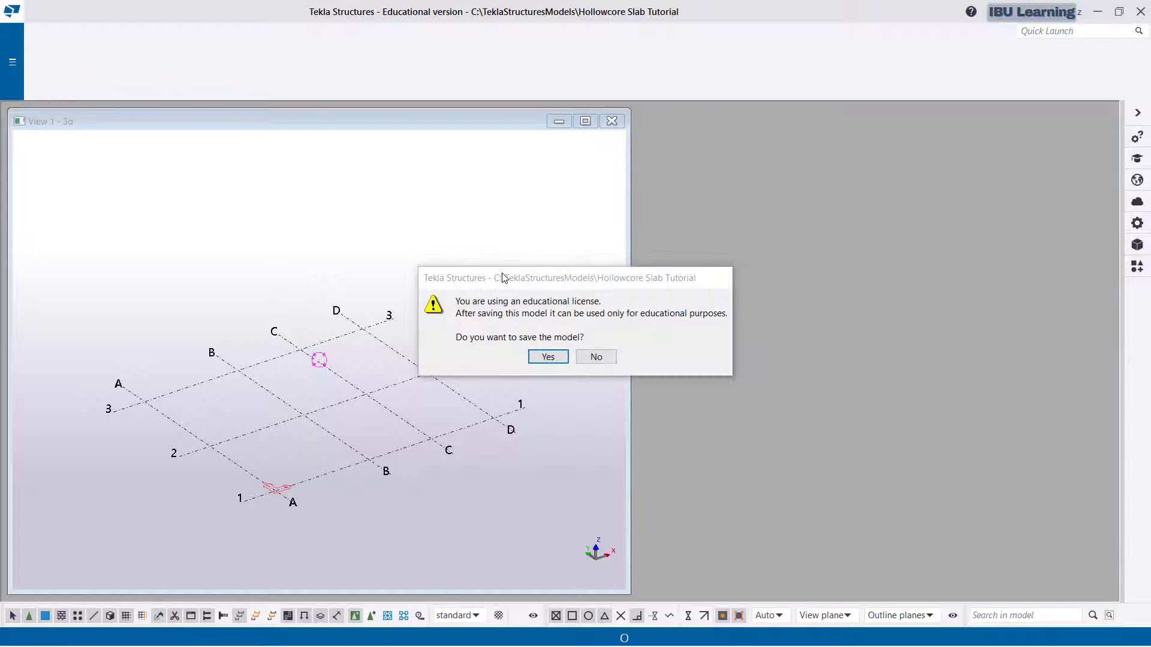
# Decline saving the model under the educational license and maximize the 3D view.
pyautogui.click(601, 358)
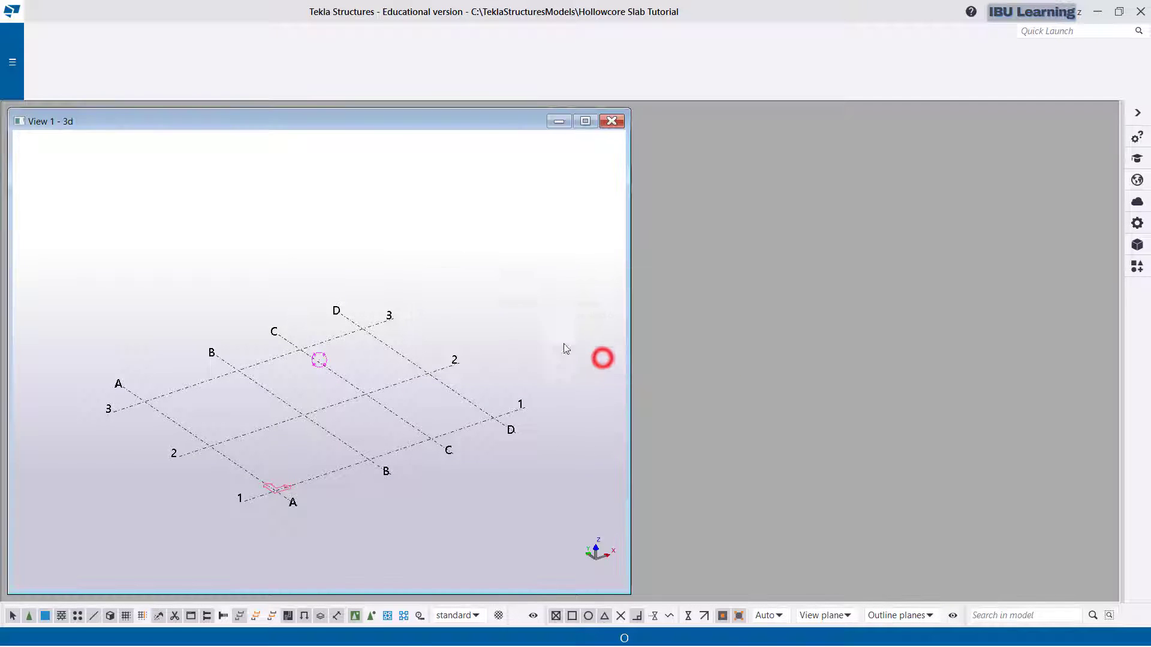
pyautogui.click(585, 122)
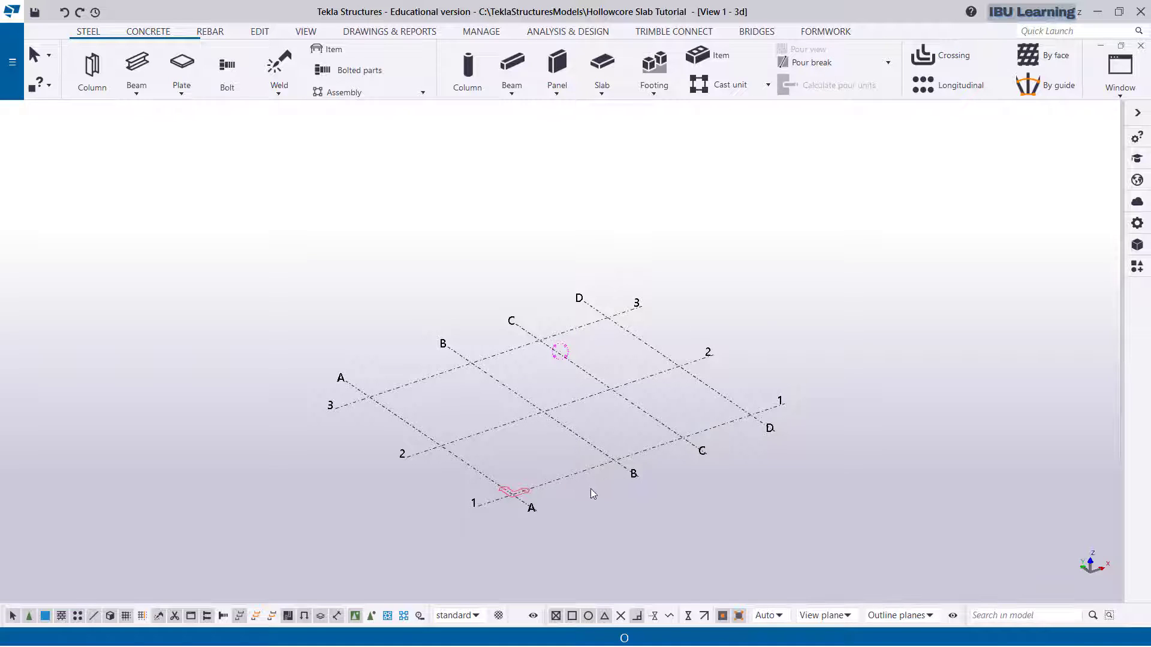
pyautogui.scroll(1, 589, 486)
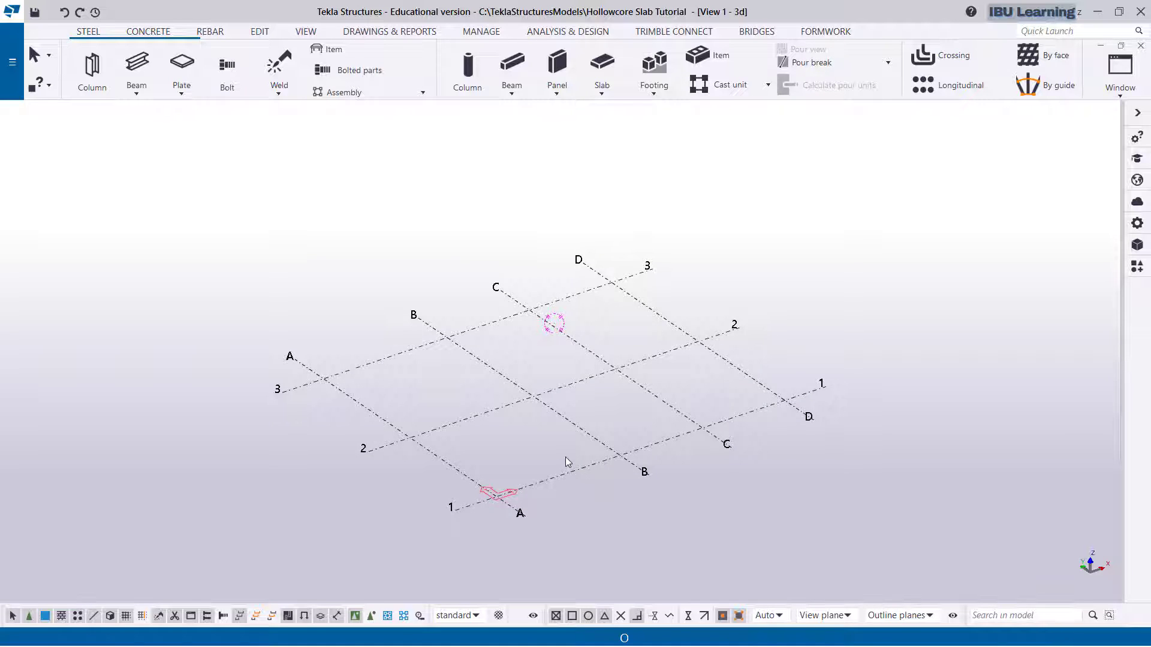
# Switch the model view from 3D to plane view so the grid is seen from above.
pyautogui.hotkey('ctrl', 'p')
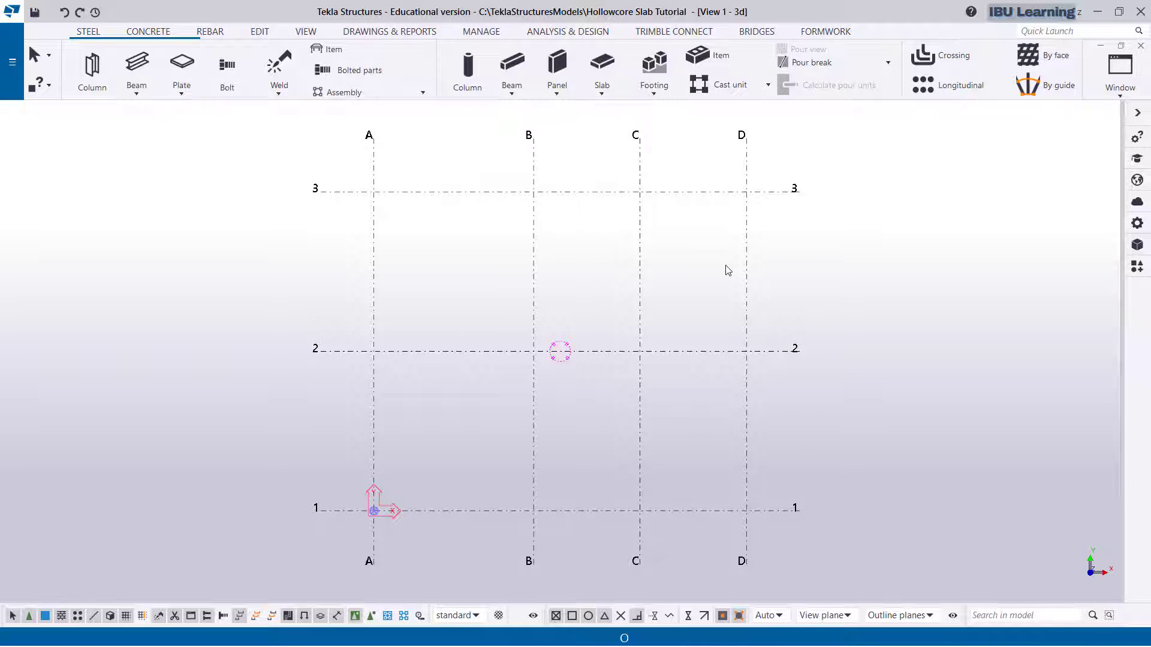
pyautogui.hotkey('ctrl', 'p')
pyautogui.scroll(3, 566, 444)
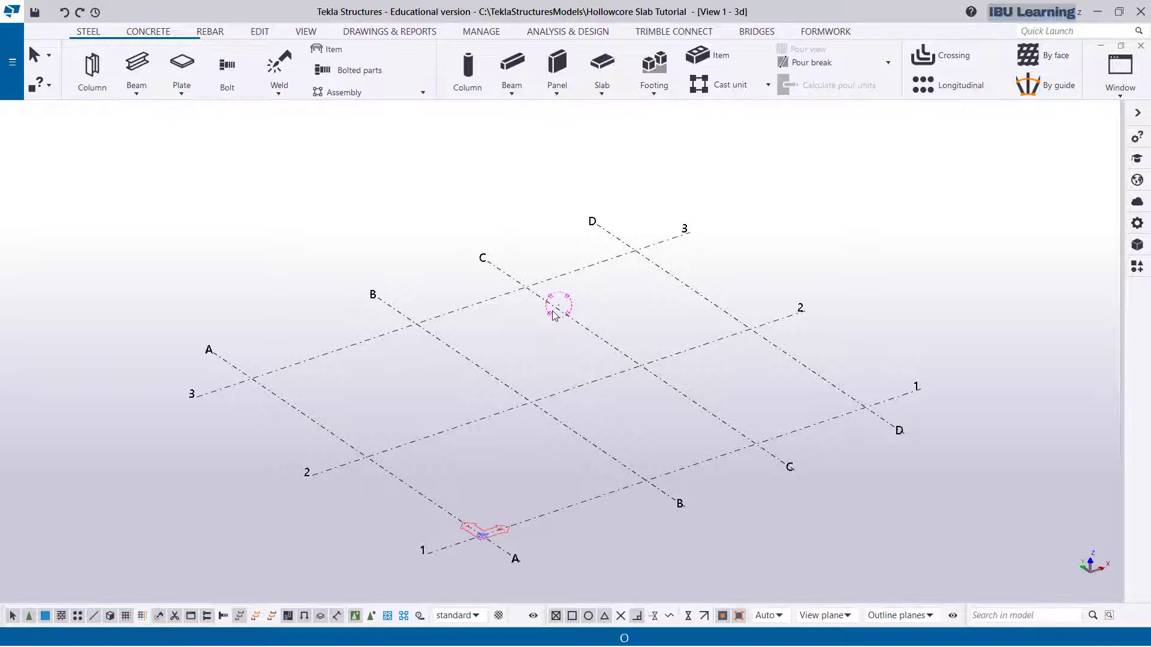
pyautogui.hotkey('ctrl', 'p')
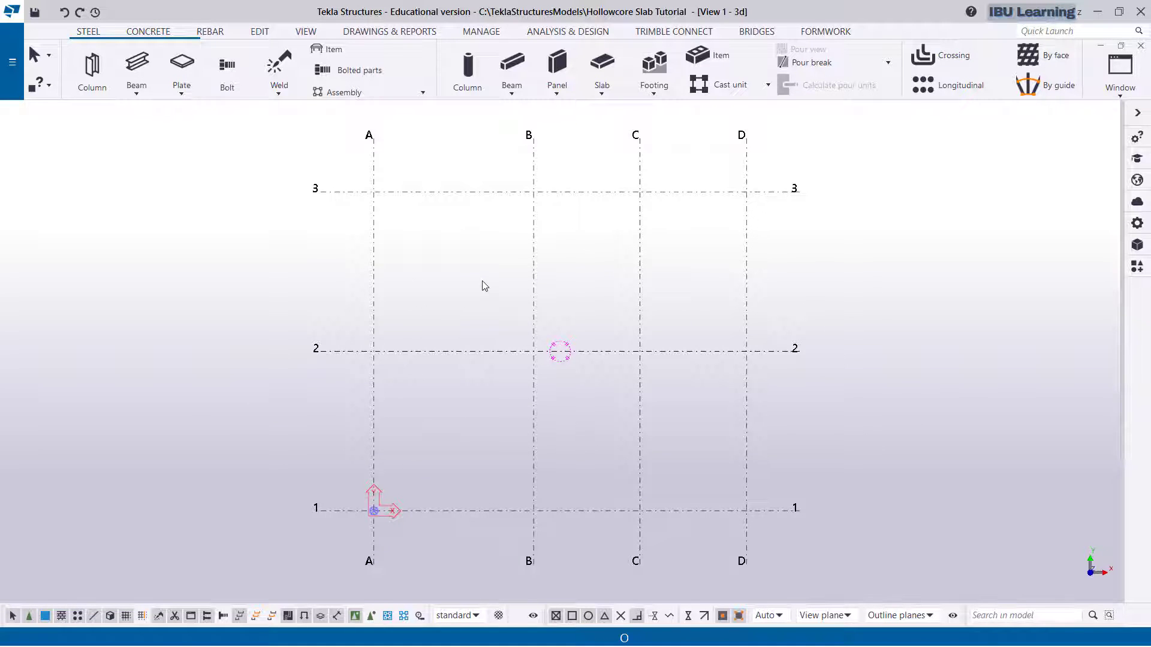
pyautogui.moveTo(482, 280); pyautogui.dragTo(468, 274, button='middle')
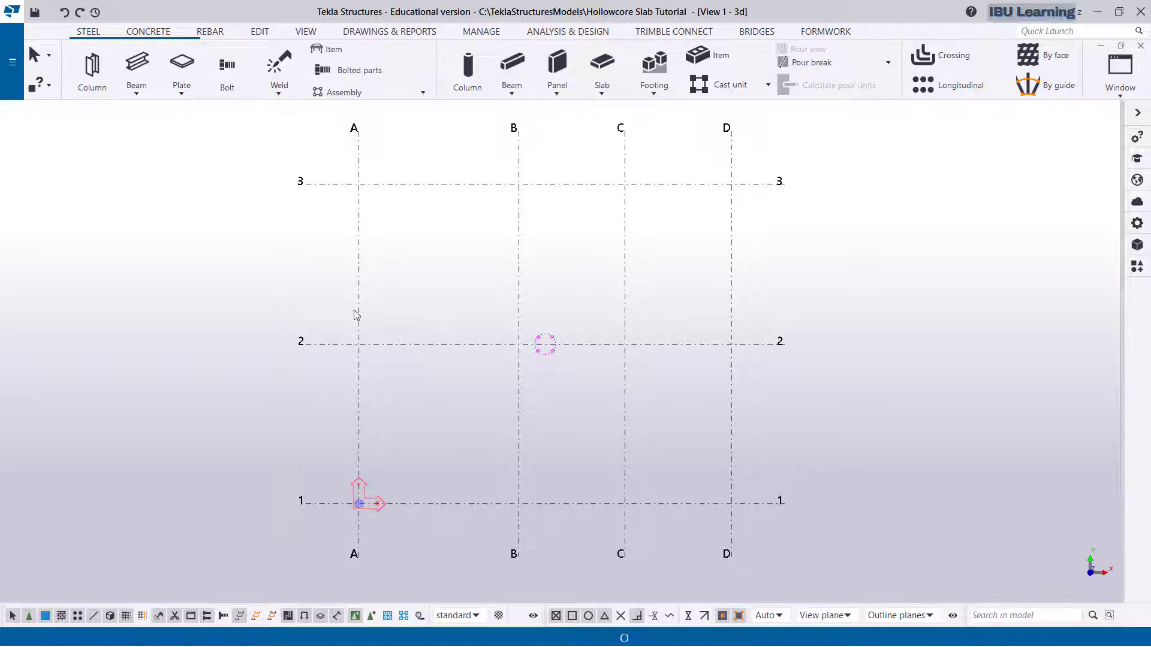
# Review the rectangular grid's X, Y and Z coordinates and labels, then close its properties and leave any active command.
pyautogui.doubleClick(521, 256)
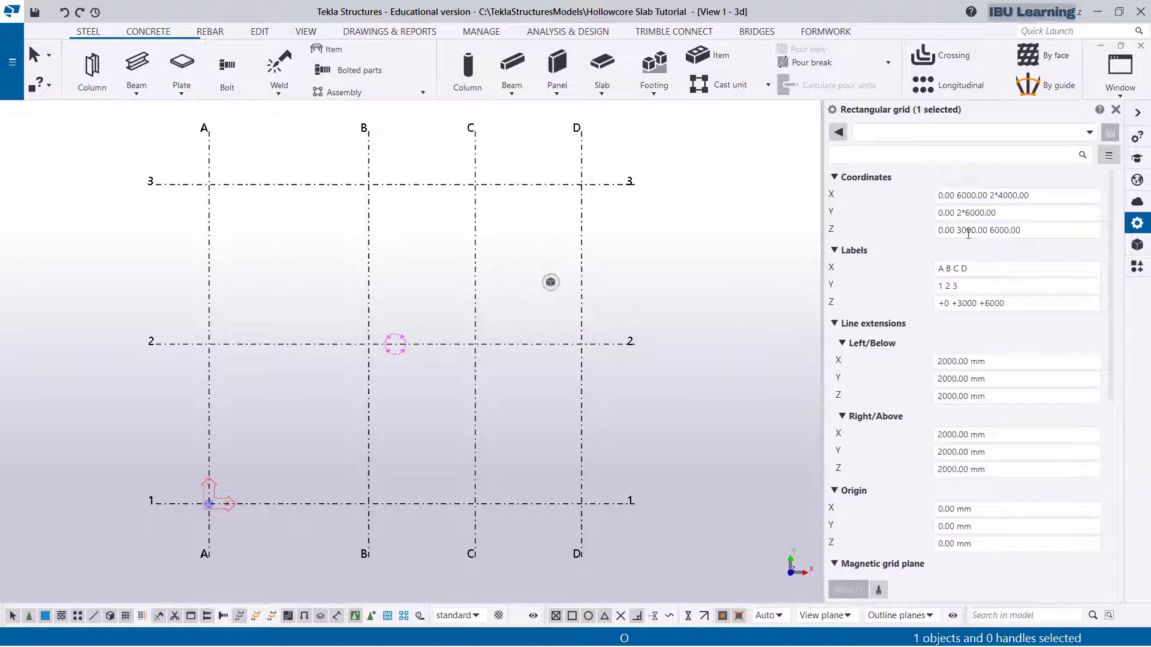
pyautogui.click(951, 196)
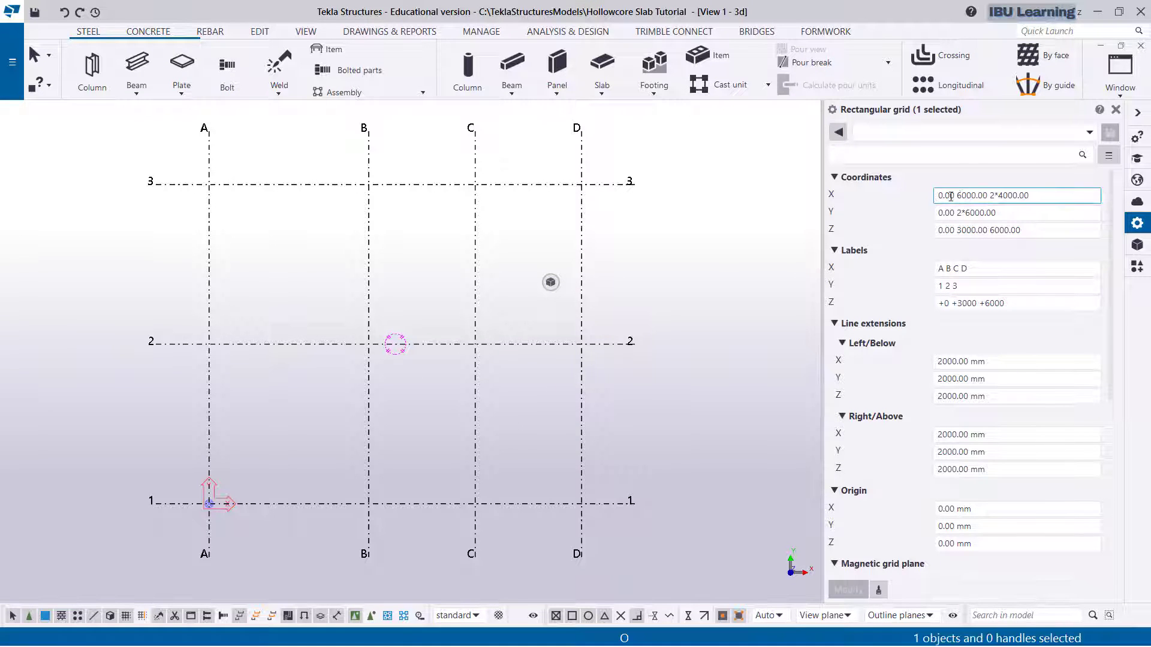
pyautogui.click(966, 211)
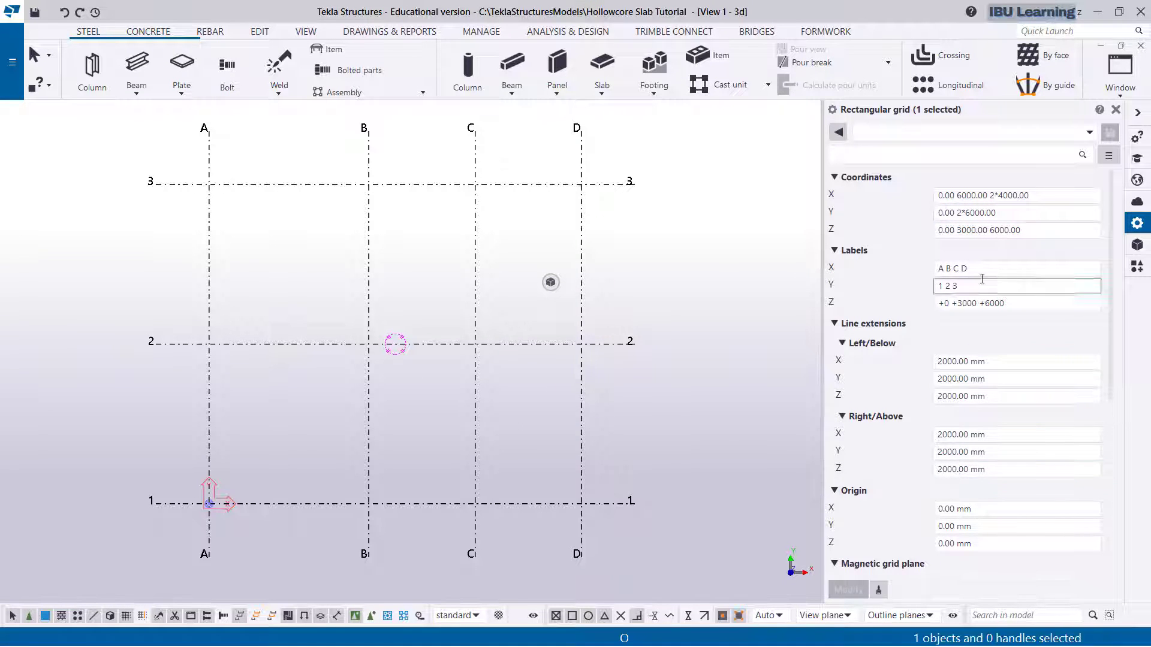
pyautogui.press('Tab')
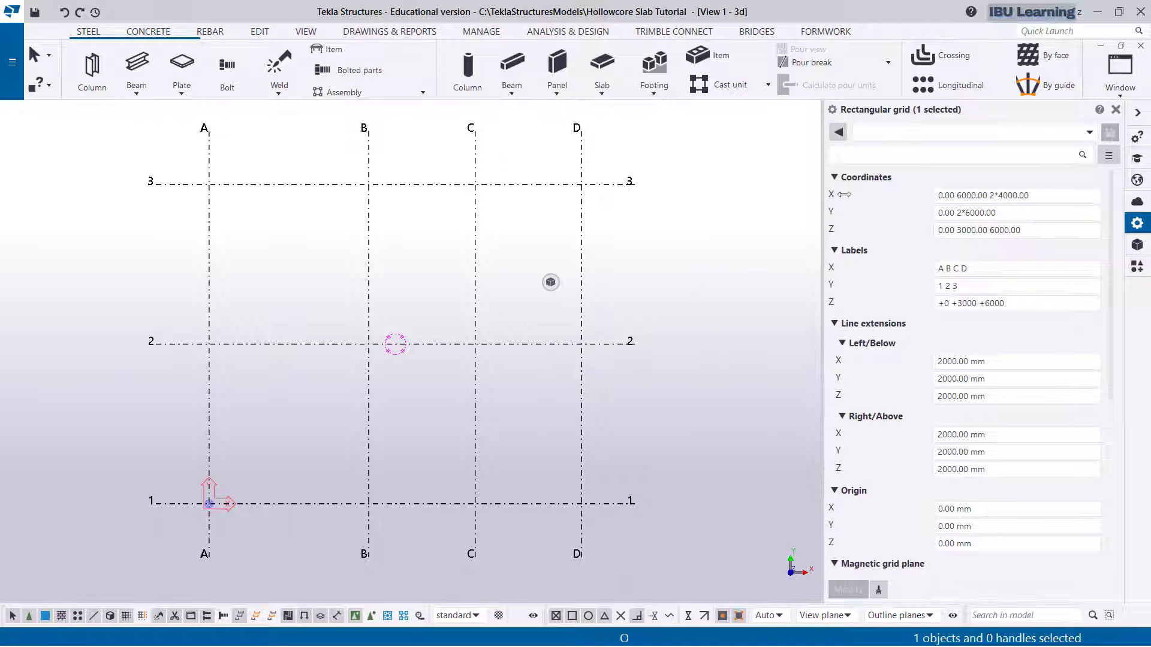
pyautogui.click(1117, 111)
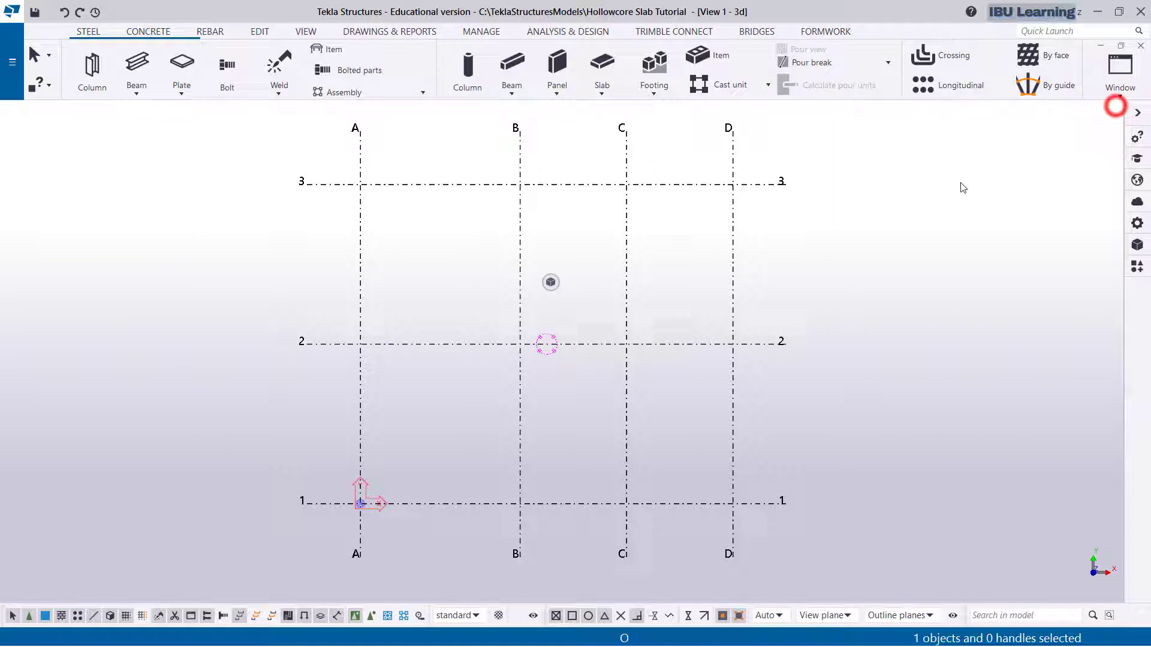
pyautogui.click(812, 276)
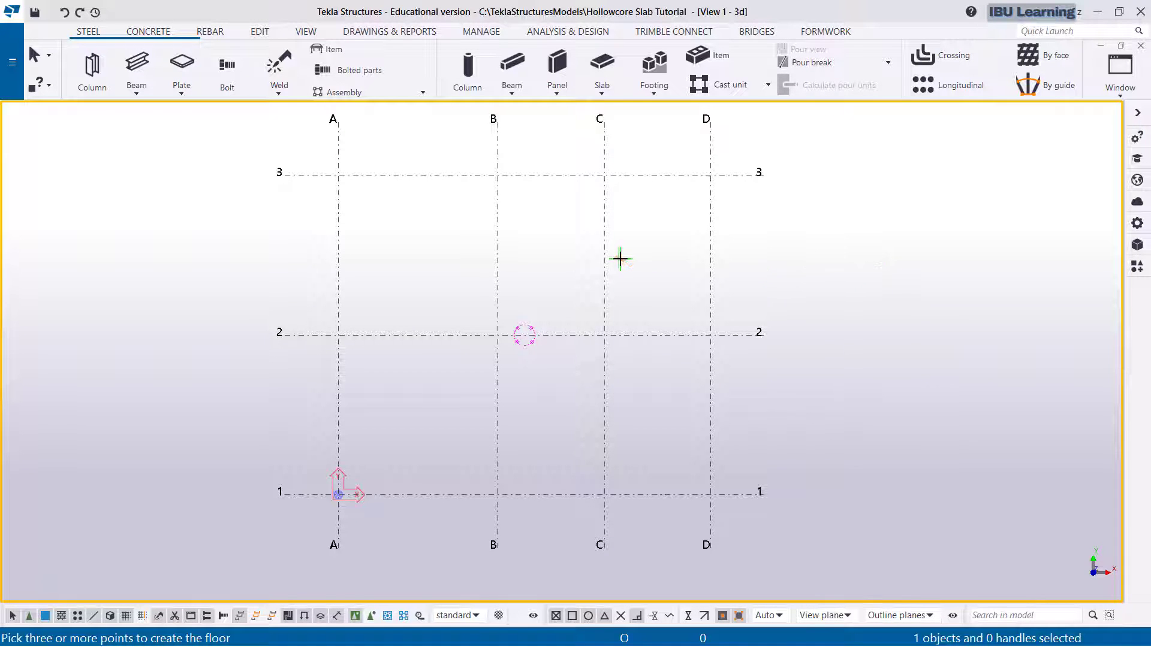
pyautogui.click(34, 54)
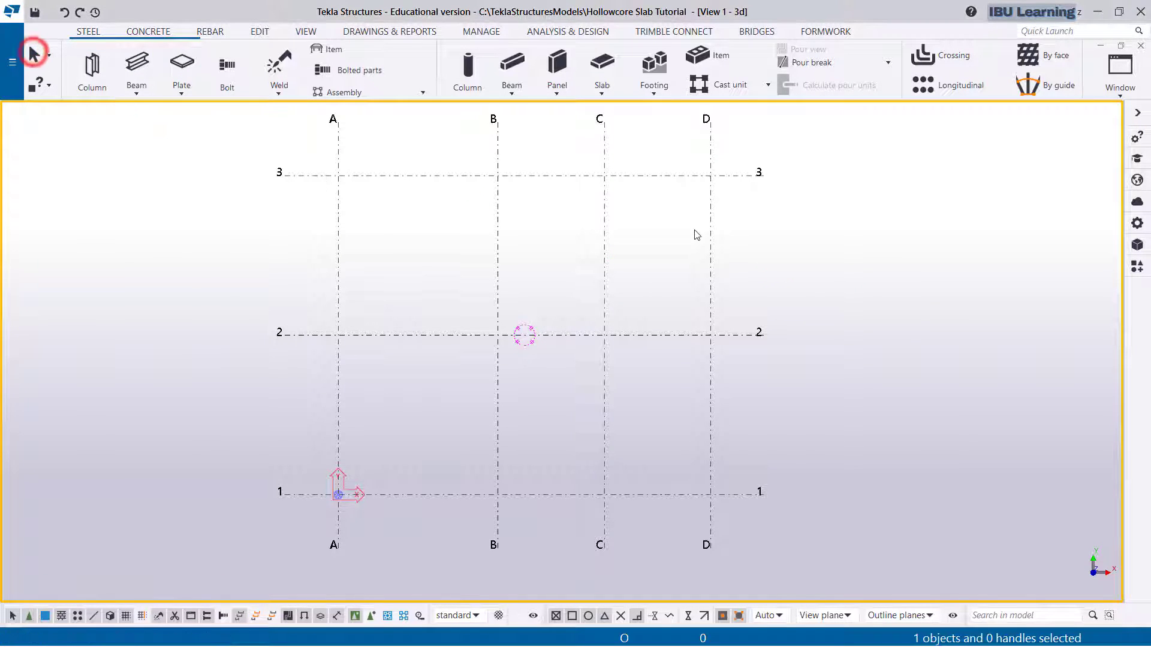
# Search the applications and components for "floor" and open the Floor Layout component's settings.
pyautogui.click(1136, 267)
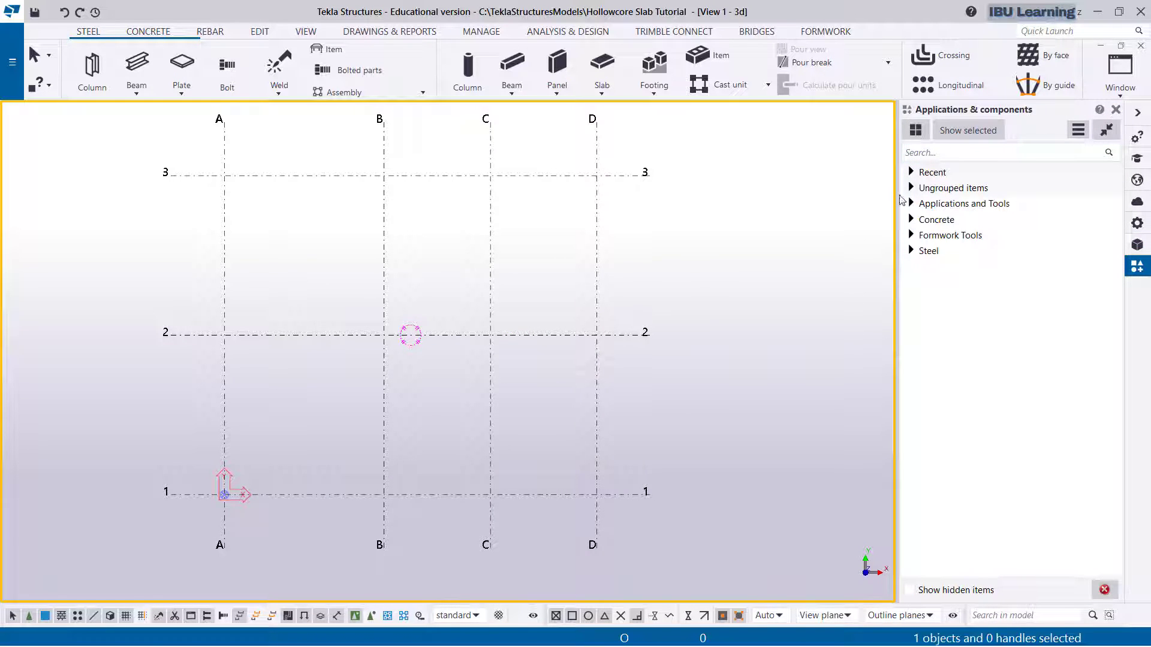
pyautogui.click(1116, 110)
pyautogui.click(927, 151)
pyautogui.write('floor')
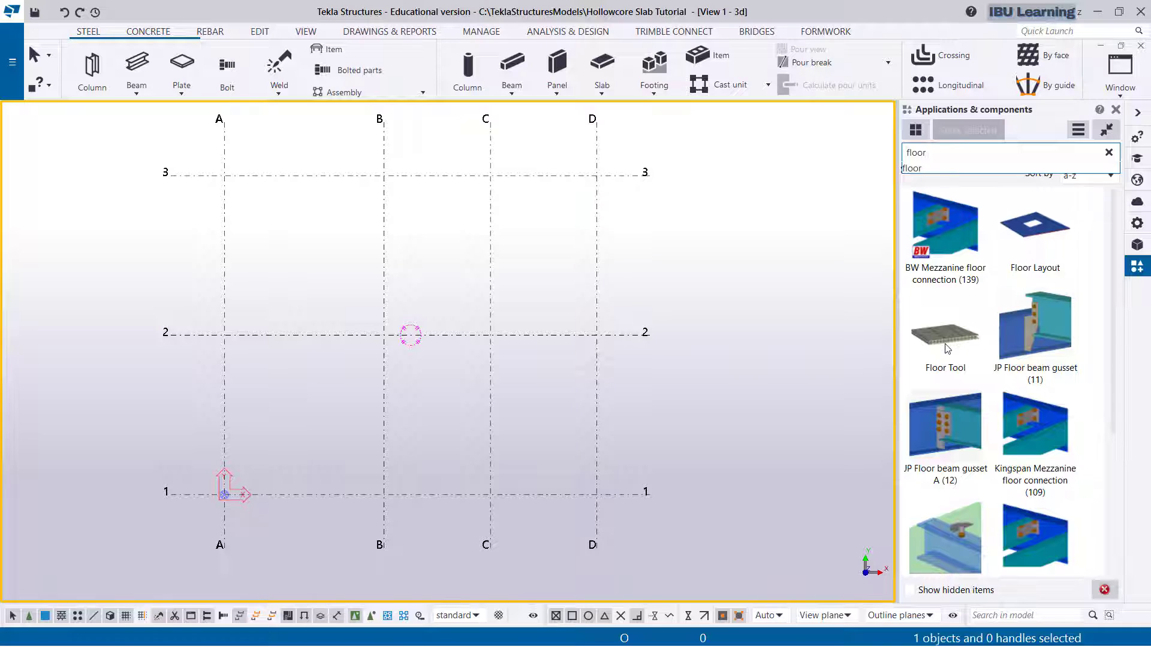
pyautogui.click(1043, 240)
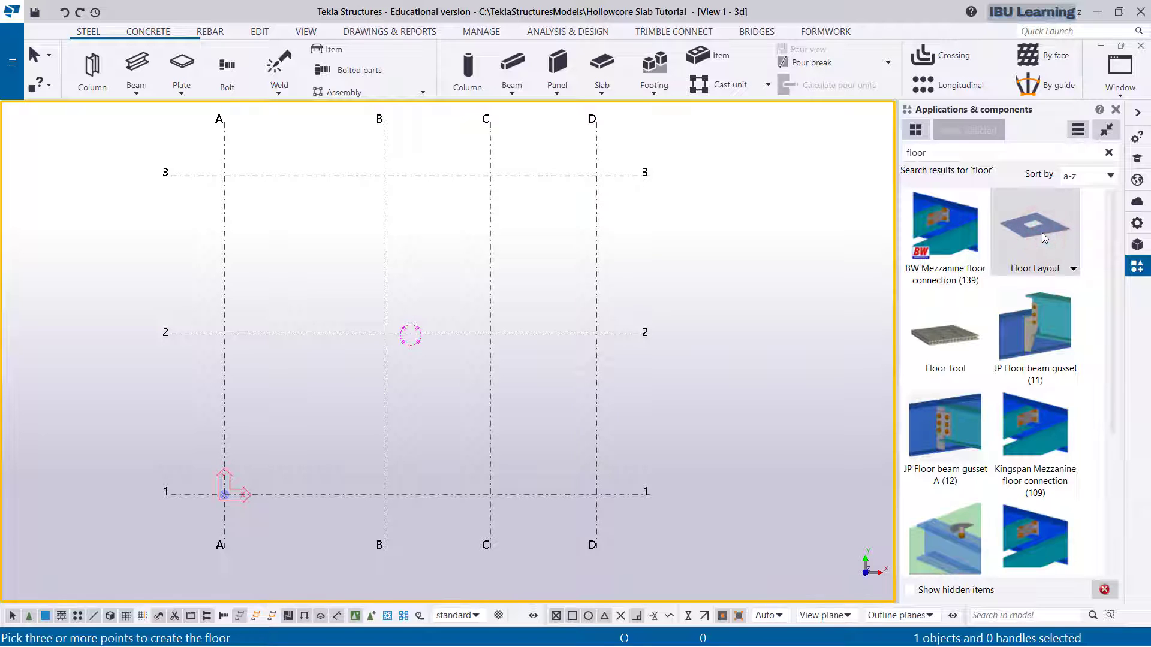
pyautogui.doubleClick(1023, 262)
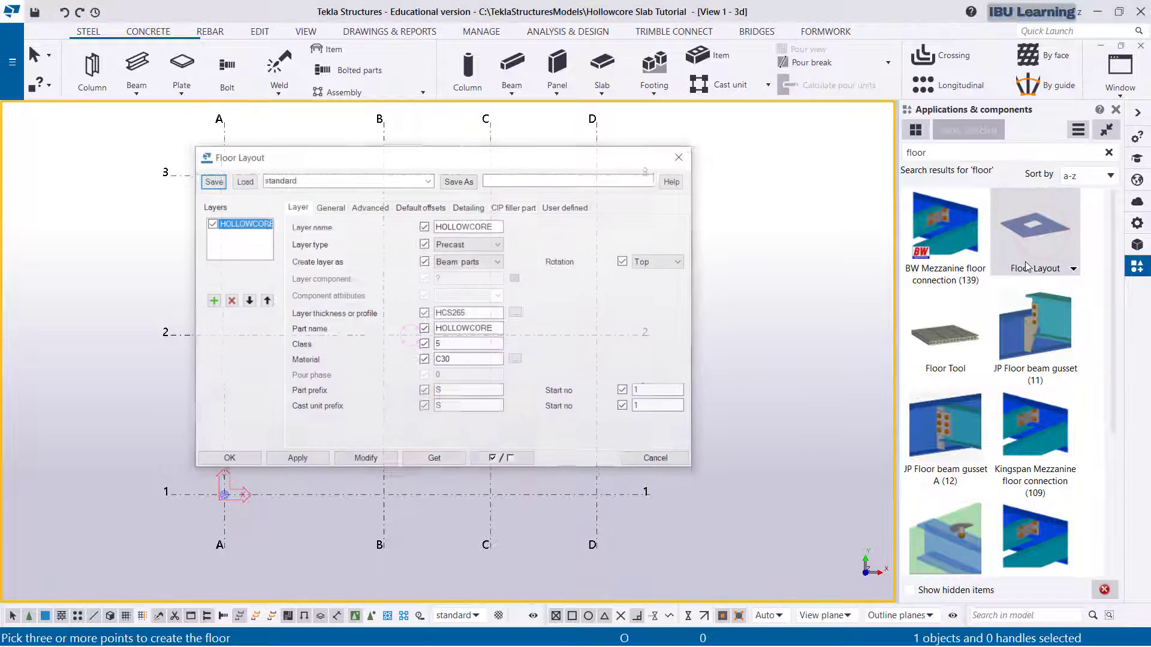
pyautogui.moveTo(393, 161); pyautogui.dragTo(402, 160)
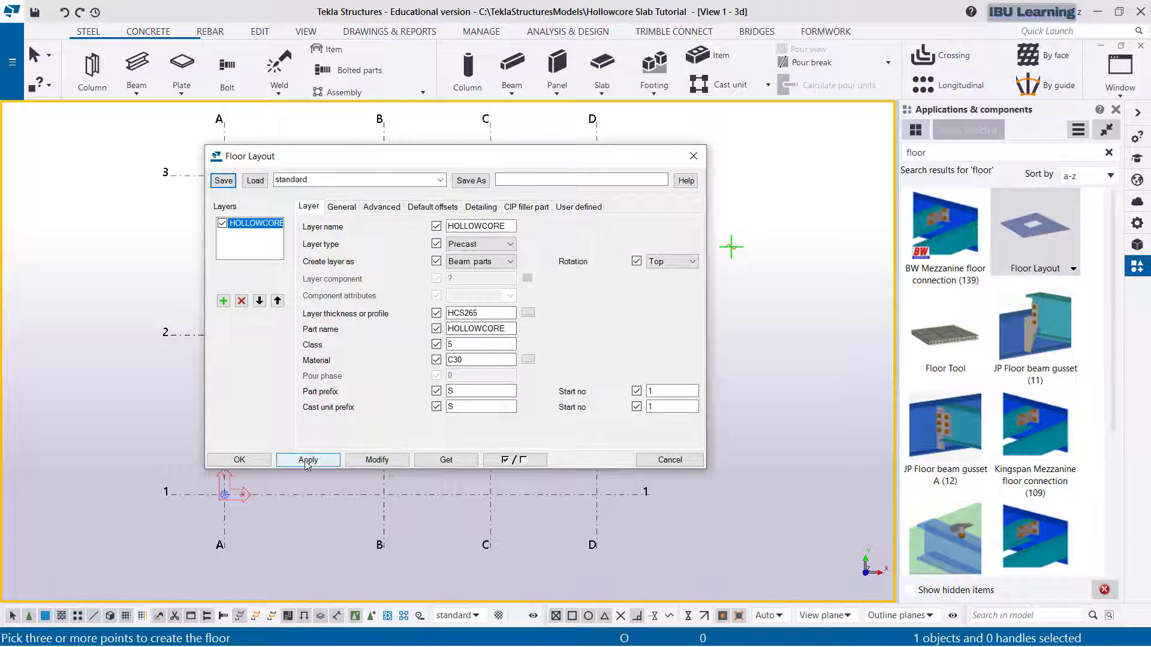
# Accept the Floor Layout settings and create a floor through grid points A1, A2, B2 and B1, ending the command.
pyautogui.click(249, 465)
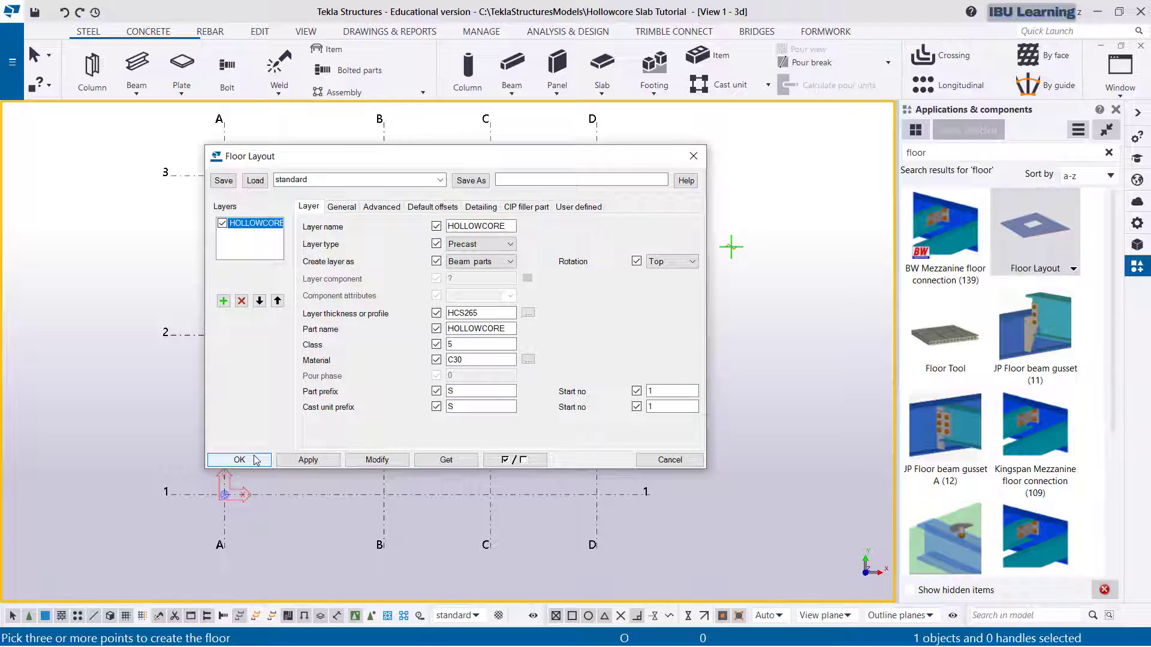
pyautogui.click(225, 493)
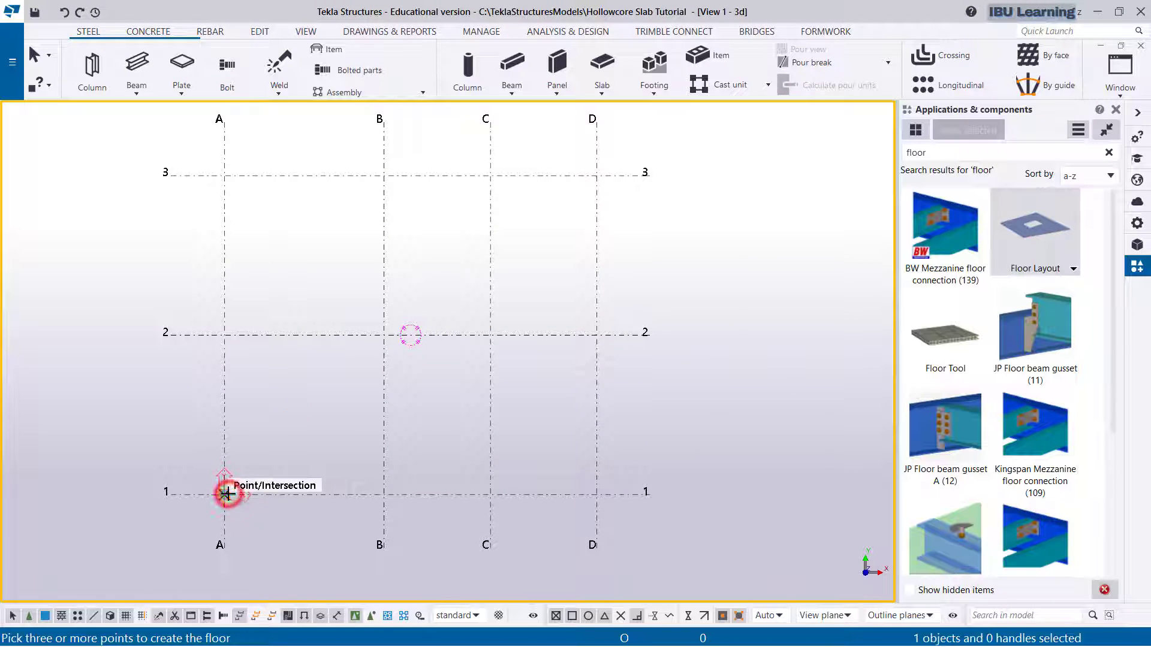
pyautogui.click(222, 334)
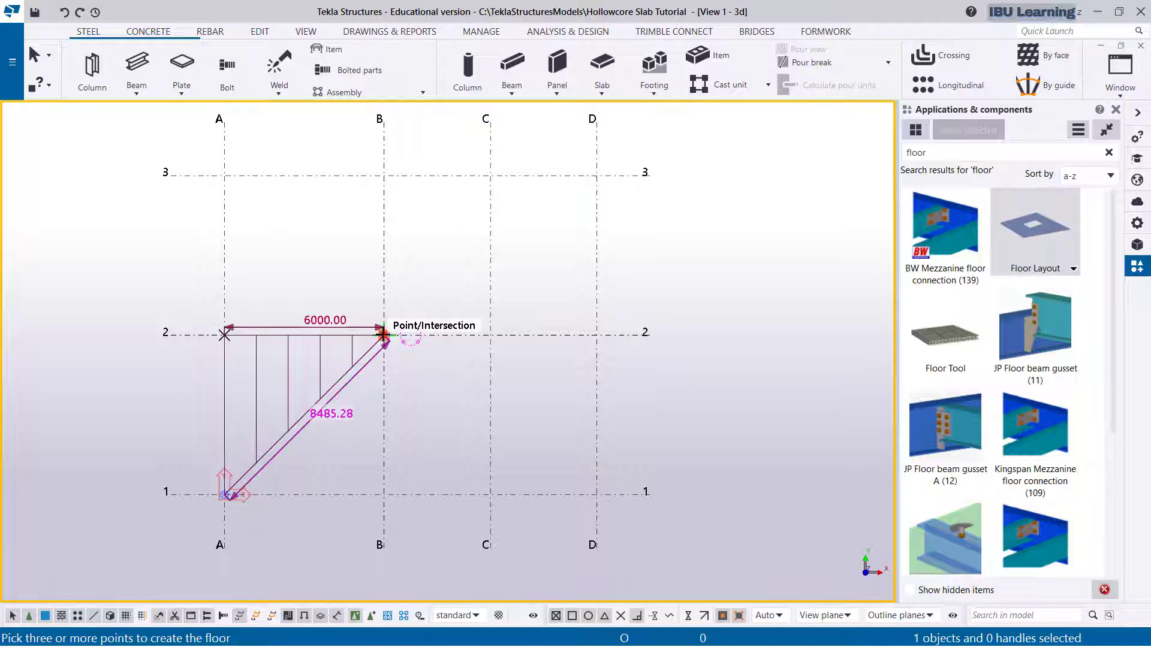
pyautogui.click(383, 334)
pyautogui.click(383, 496)
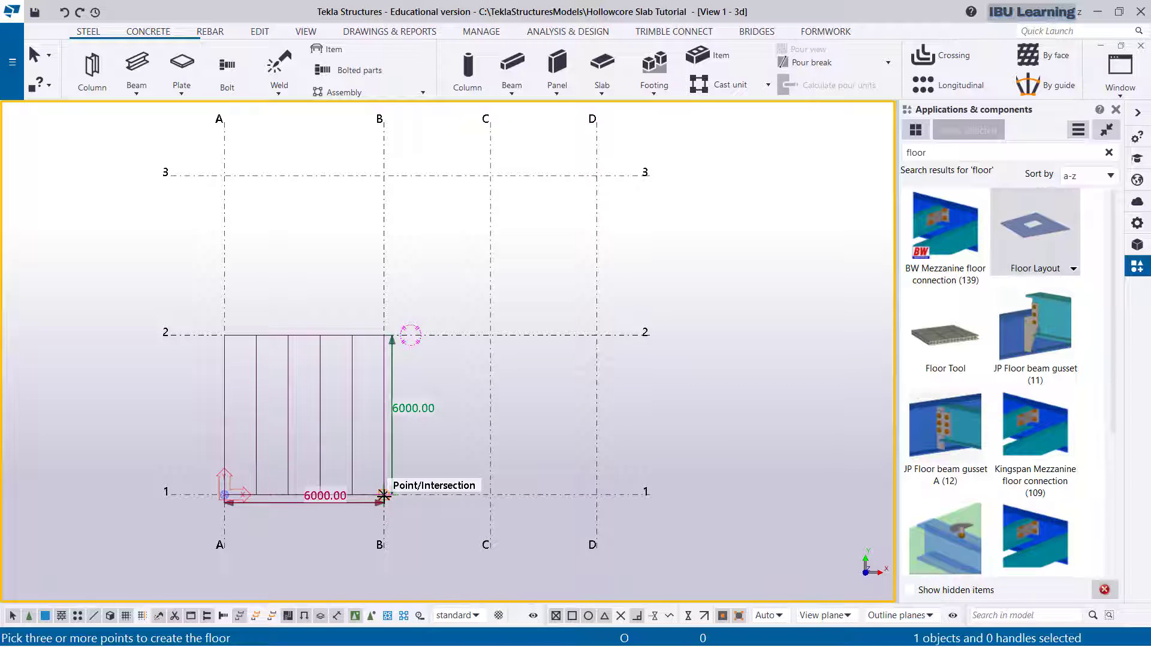
pyautogui.middleClick(383, 496)
pyautogui.scroll(3, 293, 526)
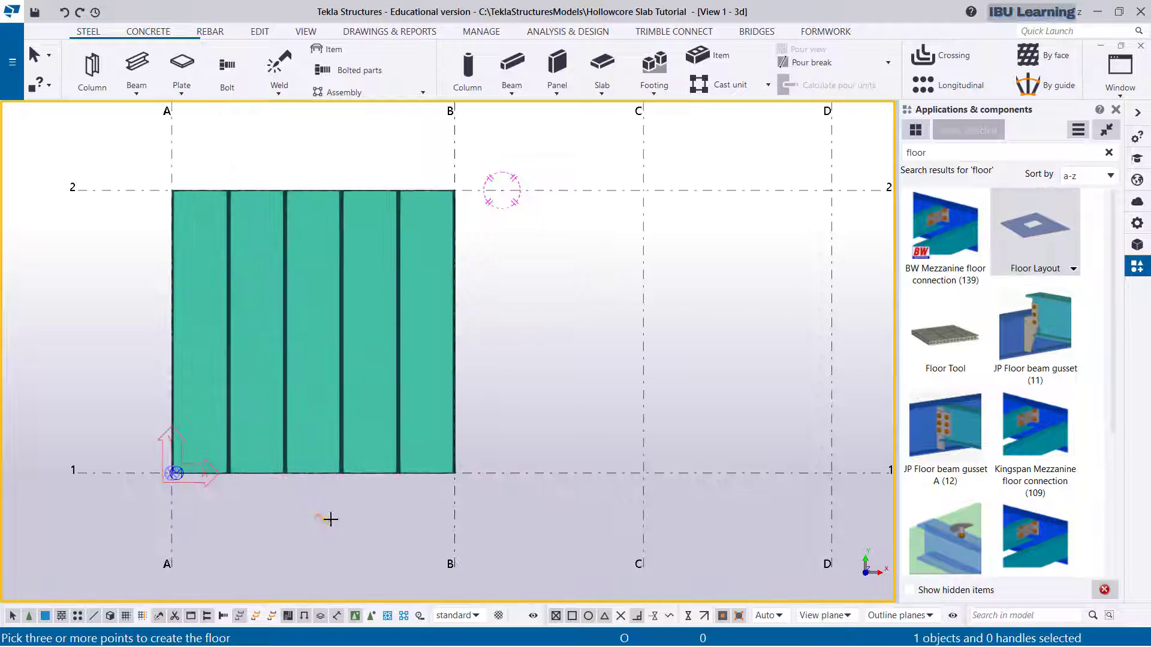
pyautogui.rightClick(505, 303)
pyautogui.click(537, 312)
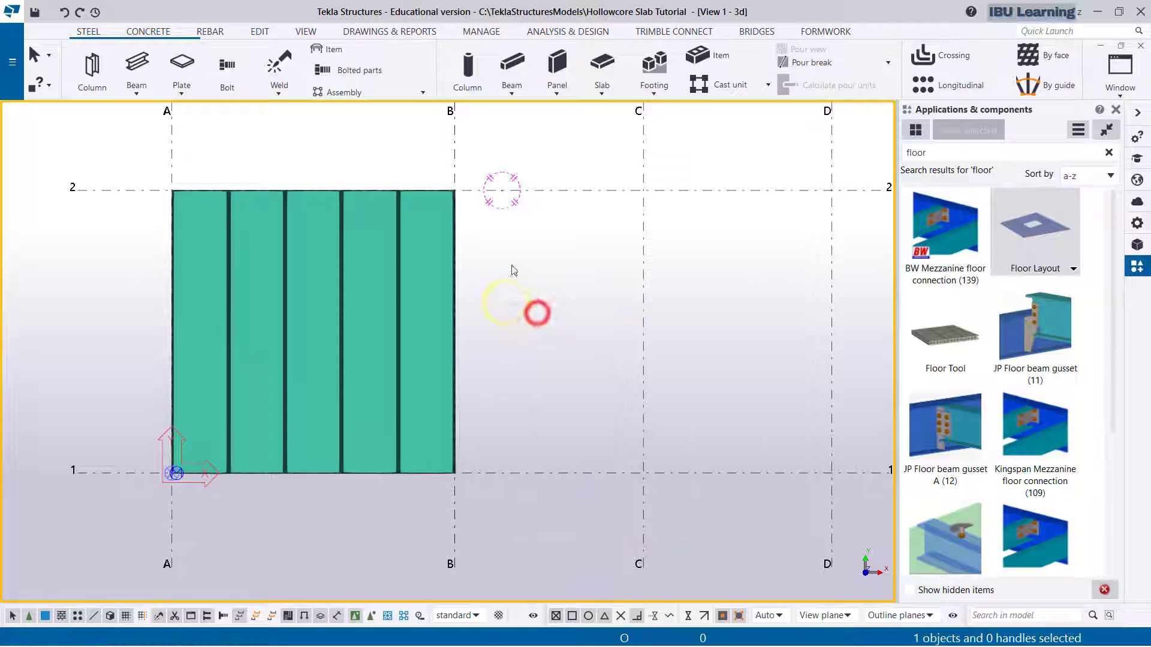
# Move the floor's two corner handles on grid line B linearly by dX 2000, to the midpoint between B and C.
pyautogui.click(457, 239)
pyautogui.scroll(-2, 462, 443)
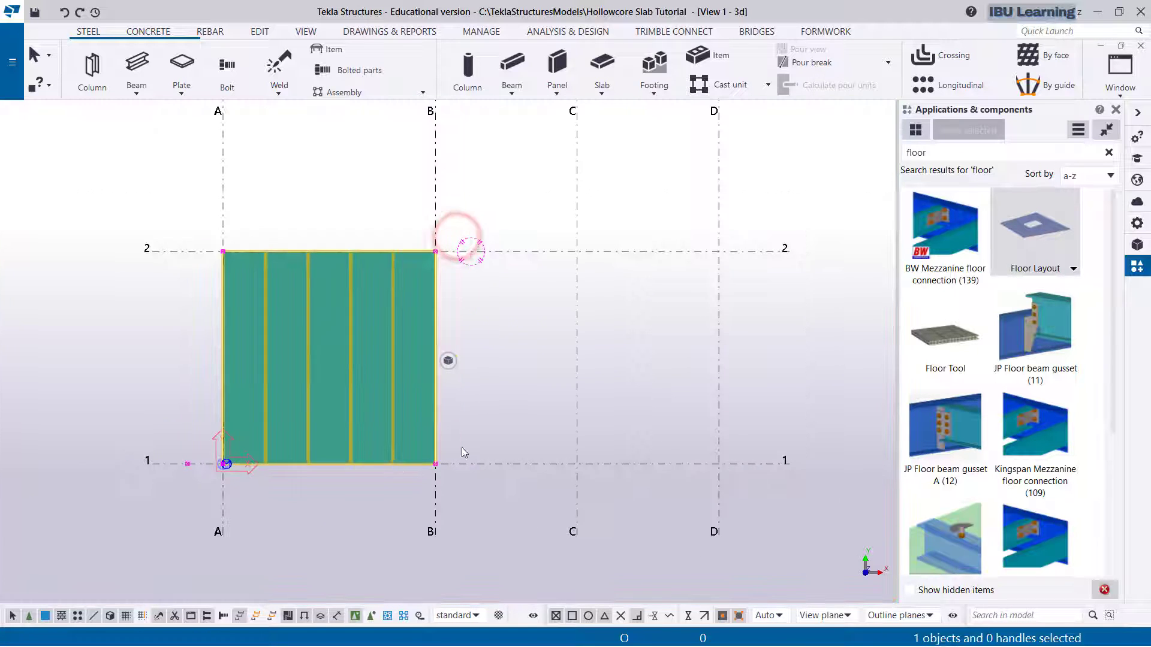
pyautogui.moveTo(509, 377); pyautogui.dragTo(496, 424, button='middle')
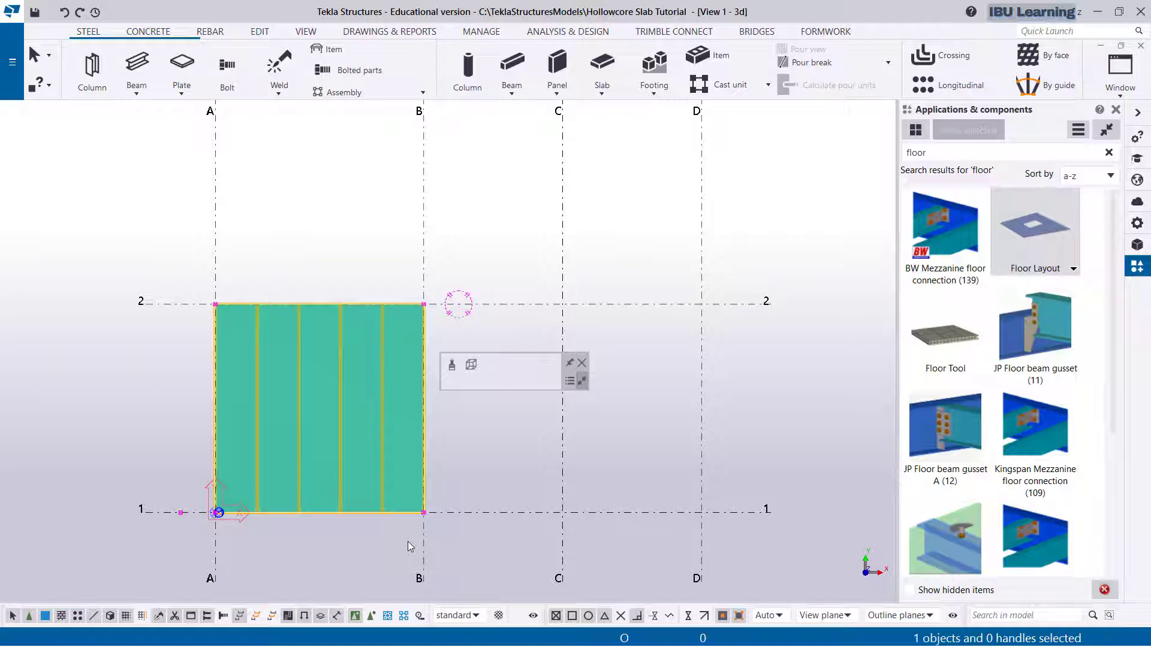
pyautogui.moveTo(408, 541); pyautogui.dragTo(456, 264)
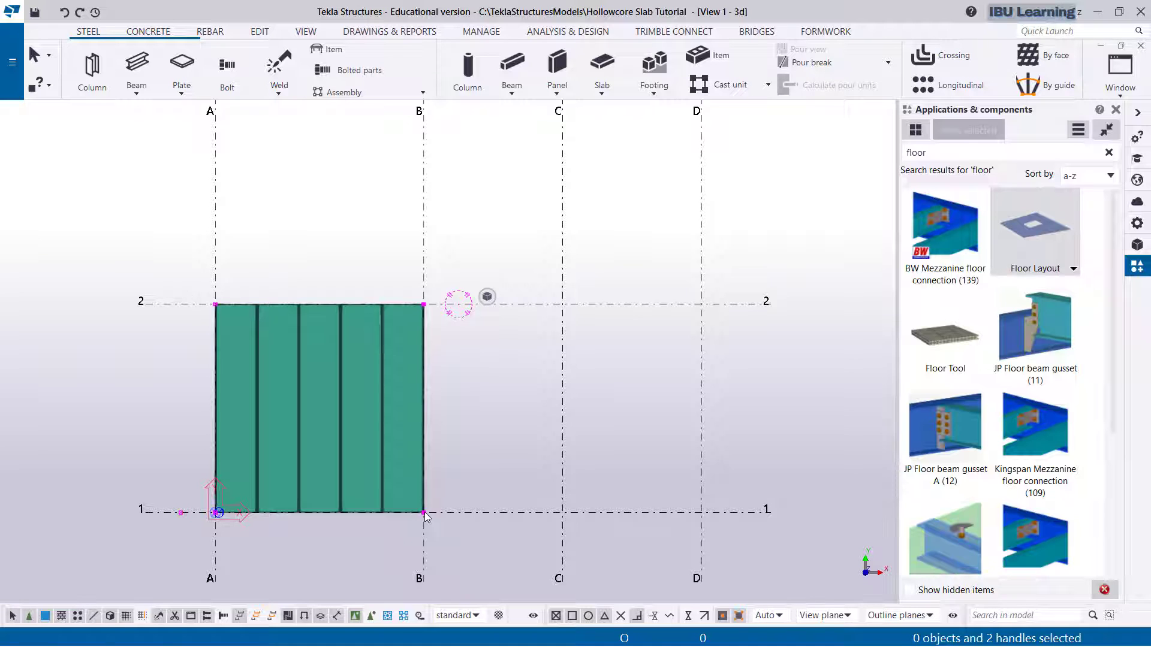
pyautogui.scroll(4, 424, 514)
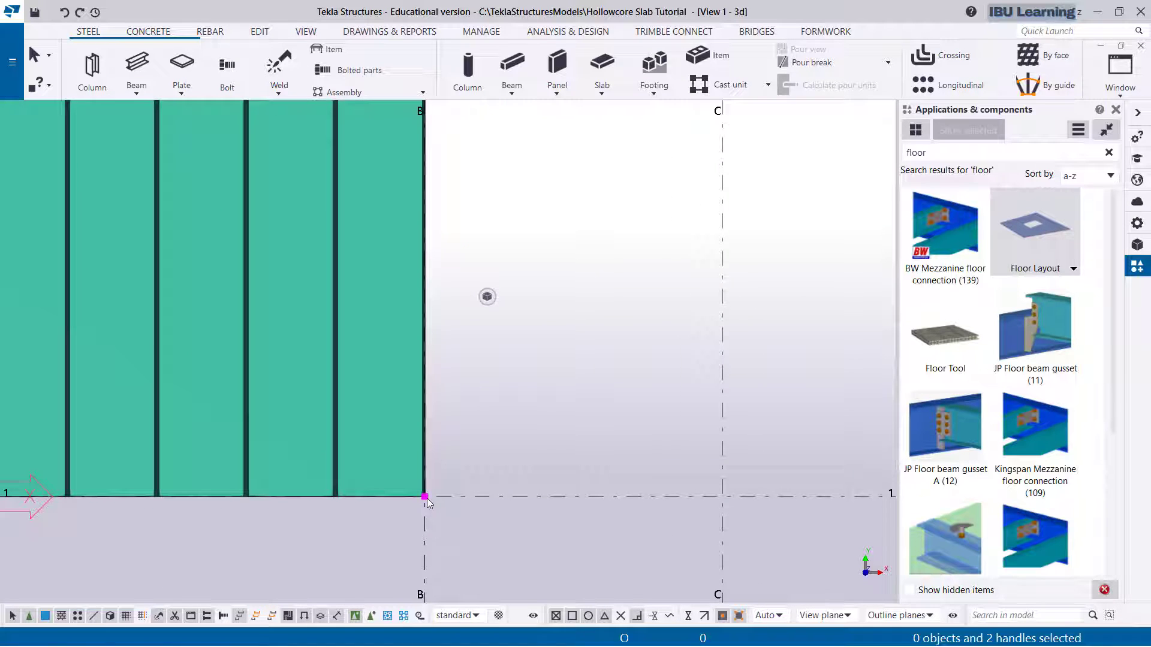
pyautogui.scroll(2, 424, 506)
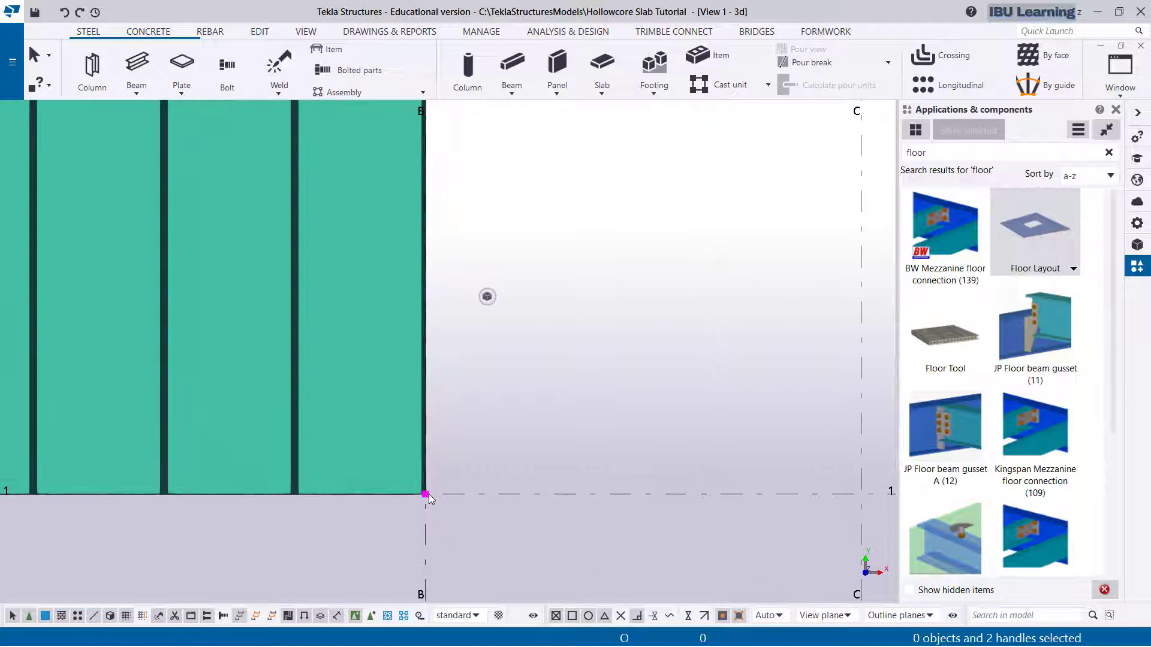
pyautogui.rightClick(427, 498)
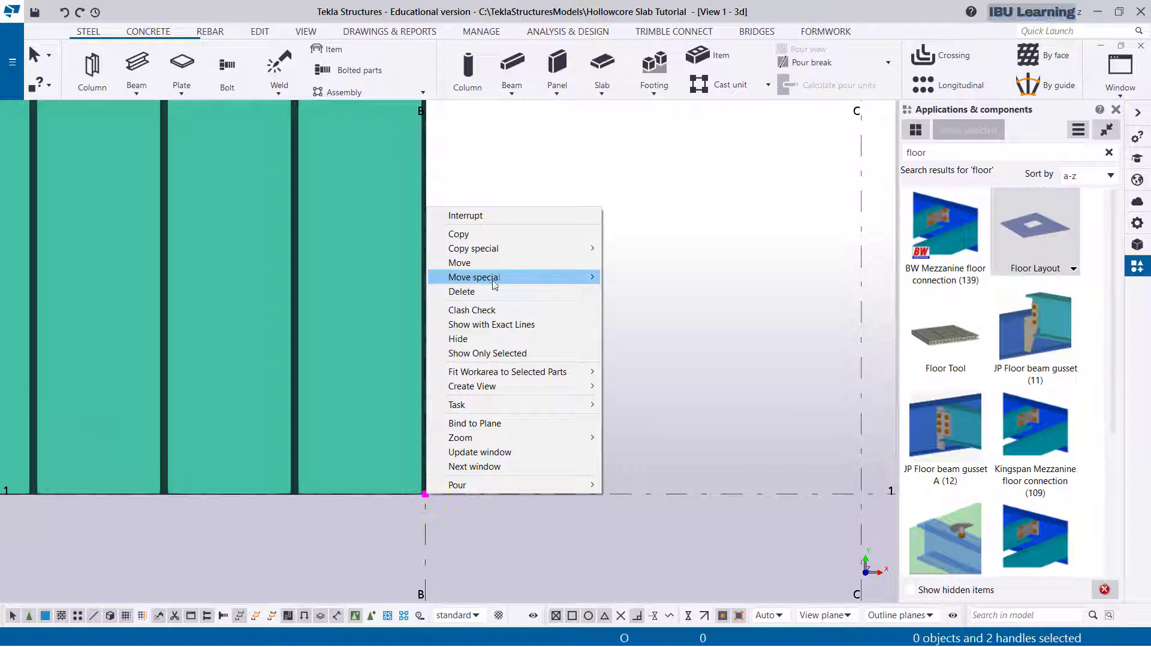
pyautogui.moveTo(486, 281)
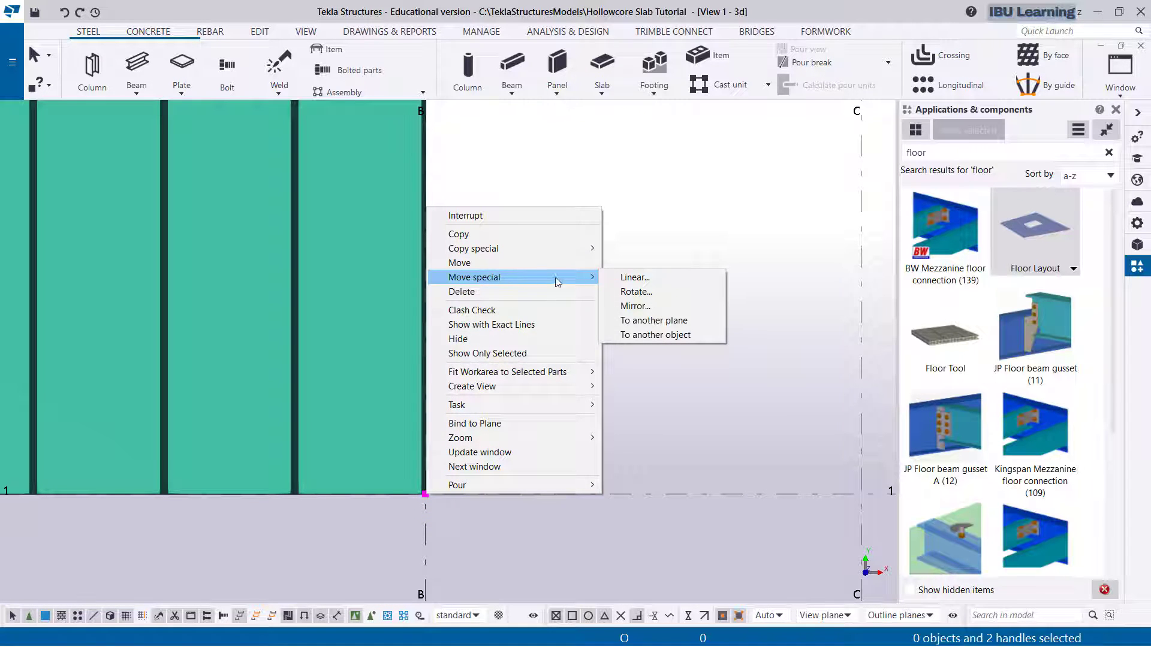
pyautogui.click(639, 277)
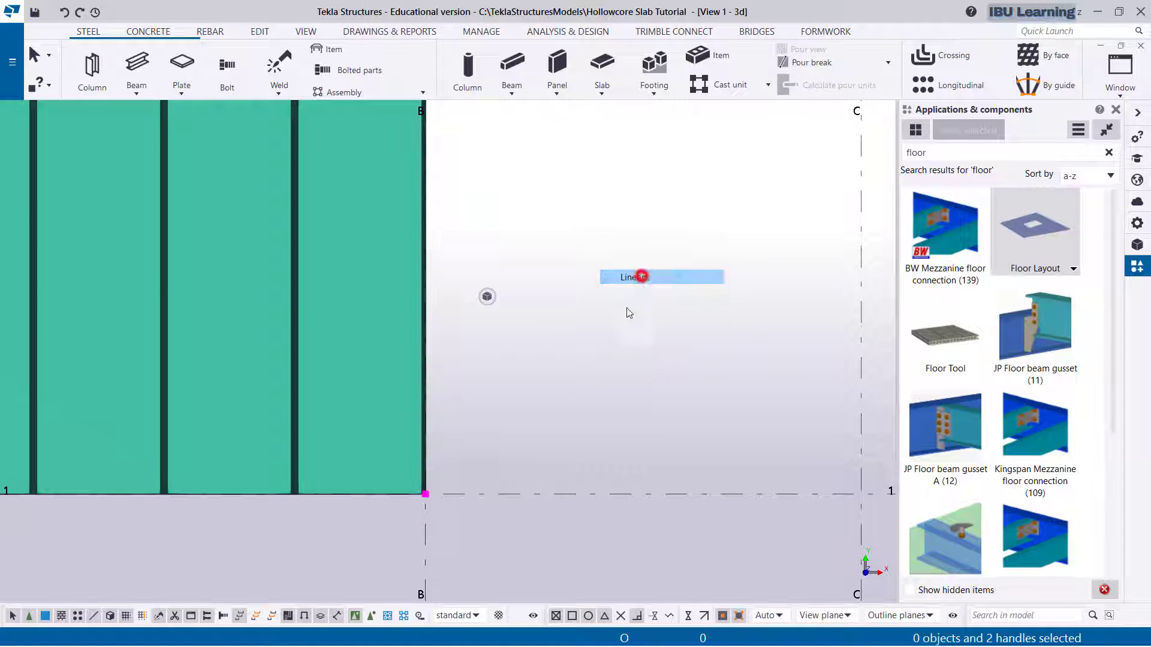
pyautogui.click(425, 494)
pyautogui.scroll(-5, 420, 492)
pyautogui.scroll(-2, 416, 494)
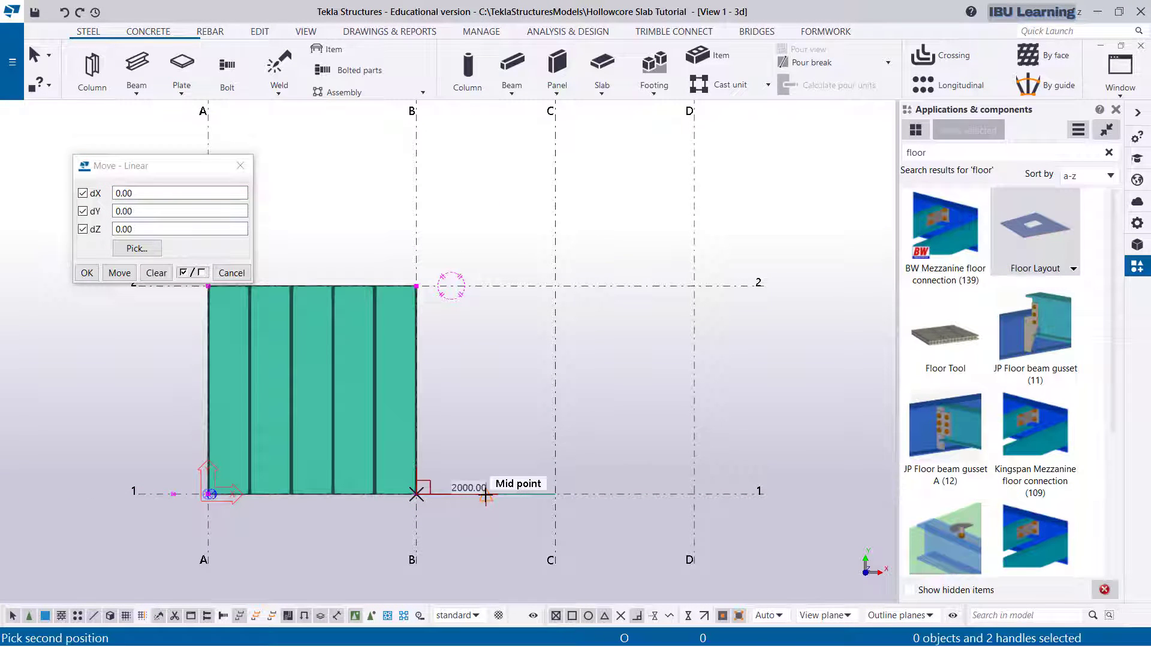
pyautogui.click(486, 494)
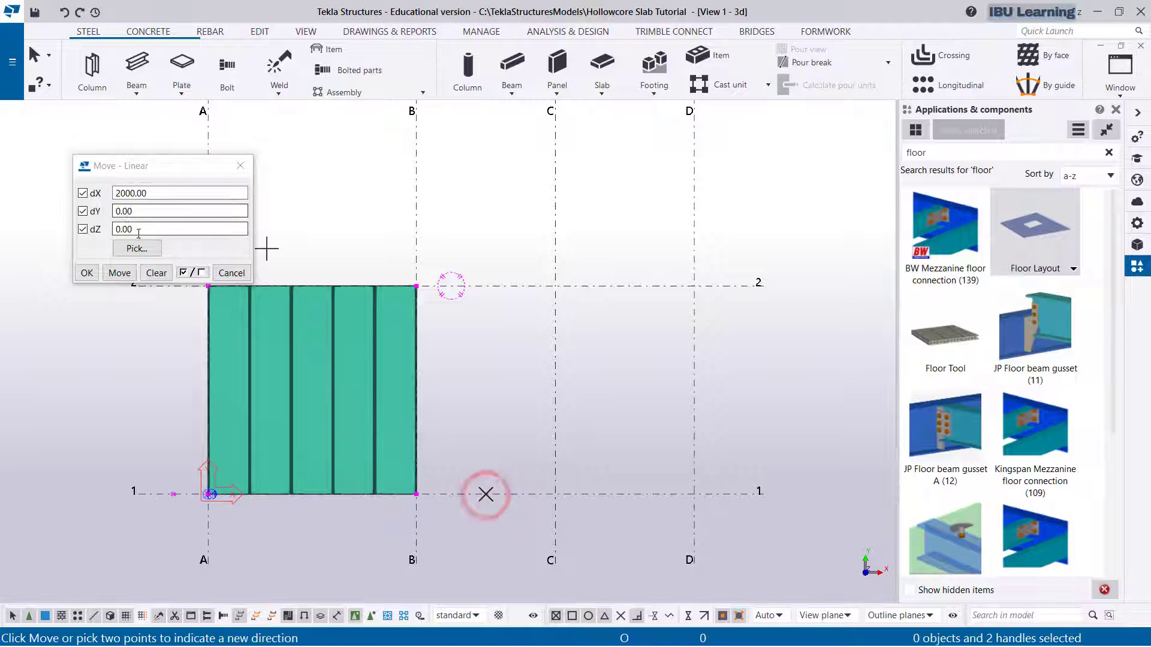
pyautogui.click(119, 273)
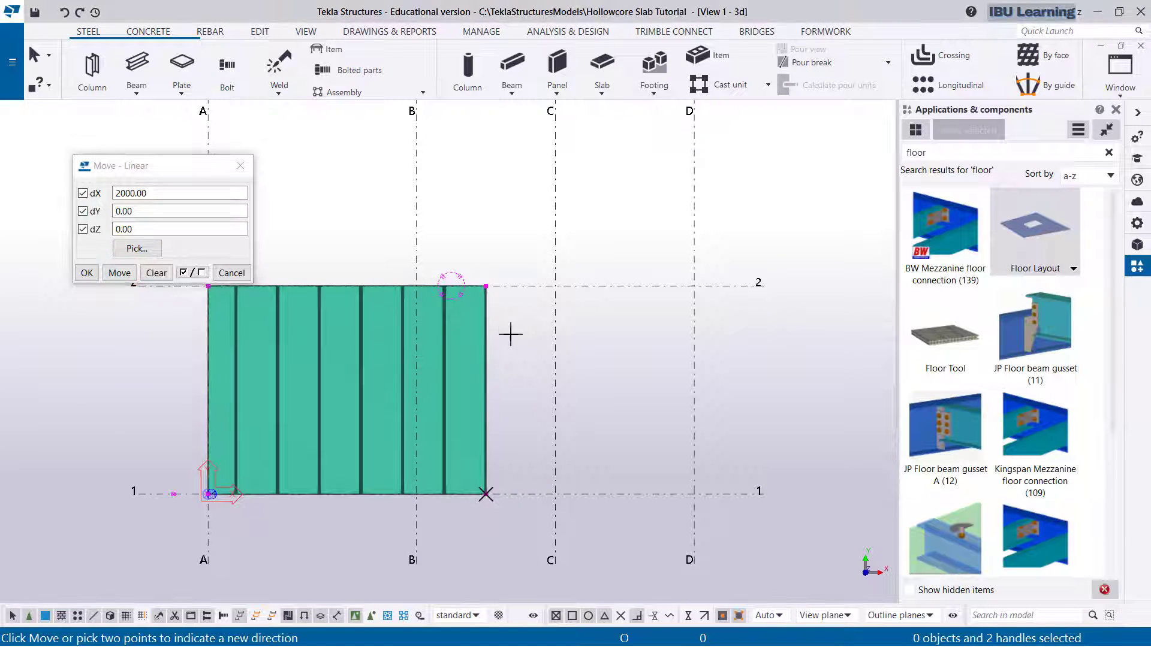
pyautogui.moveTo(512, 334); pyautogui.dragTo(522, 375, button='middle')
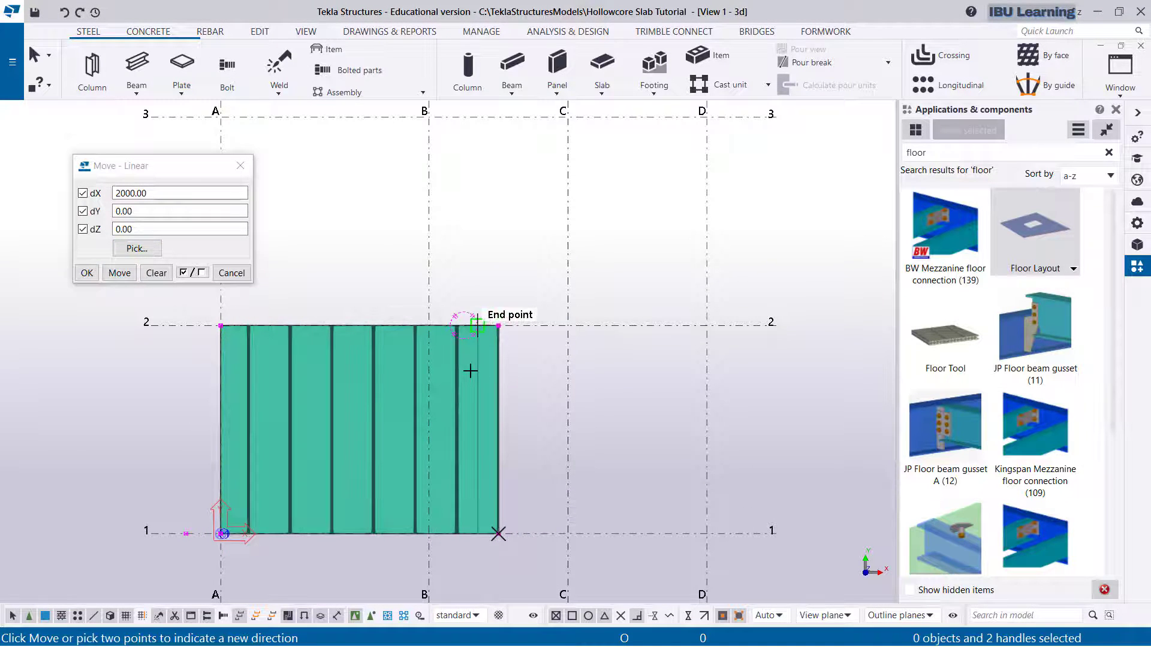
pyautogui.press('Escape')
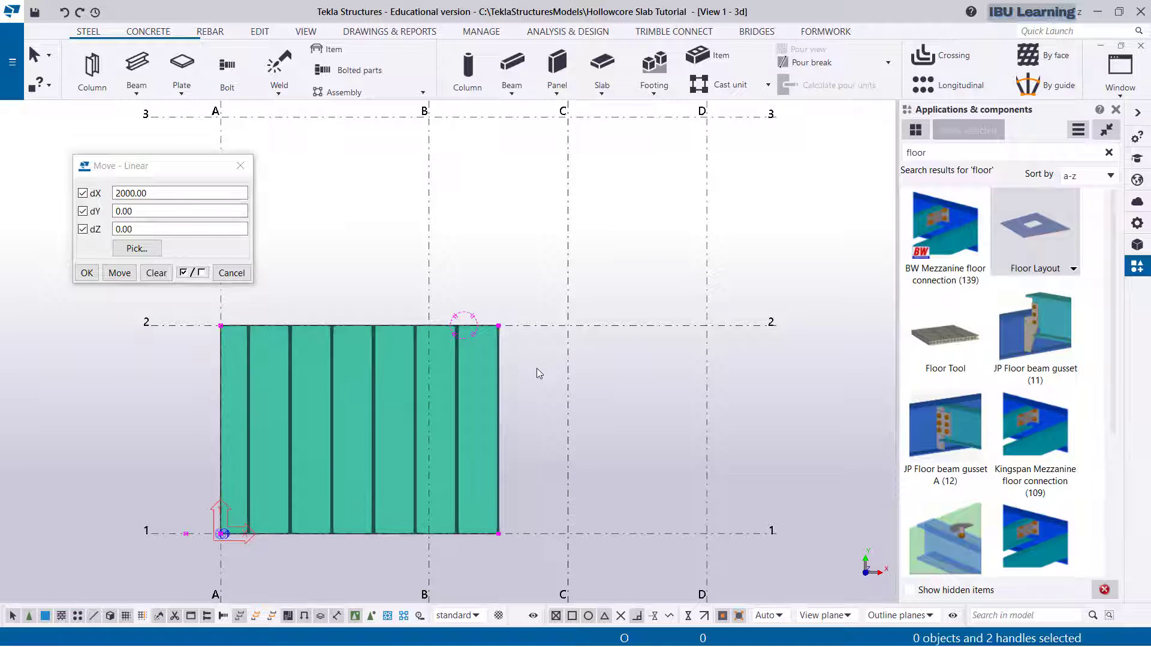
pyautogui.moveTo(537, 368); pyautogui.dragTo(570, 393, button='middle')
pyautogui.scroll(-1, 553, 437)
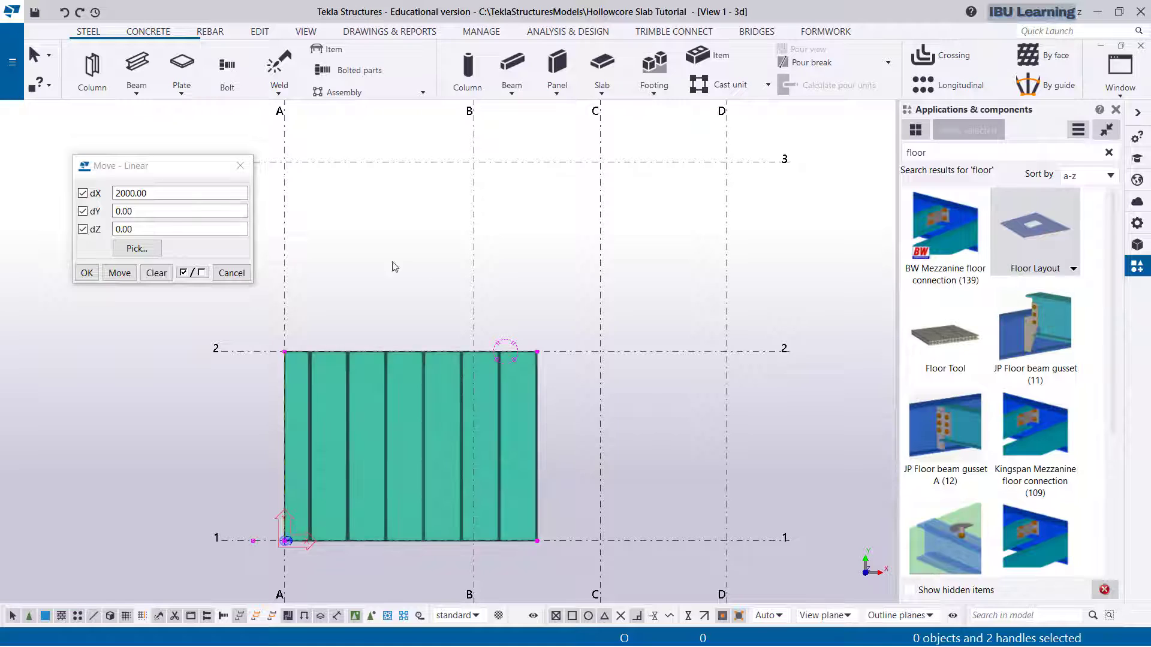
pyautogui.click(240, 165)
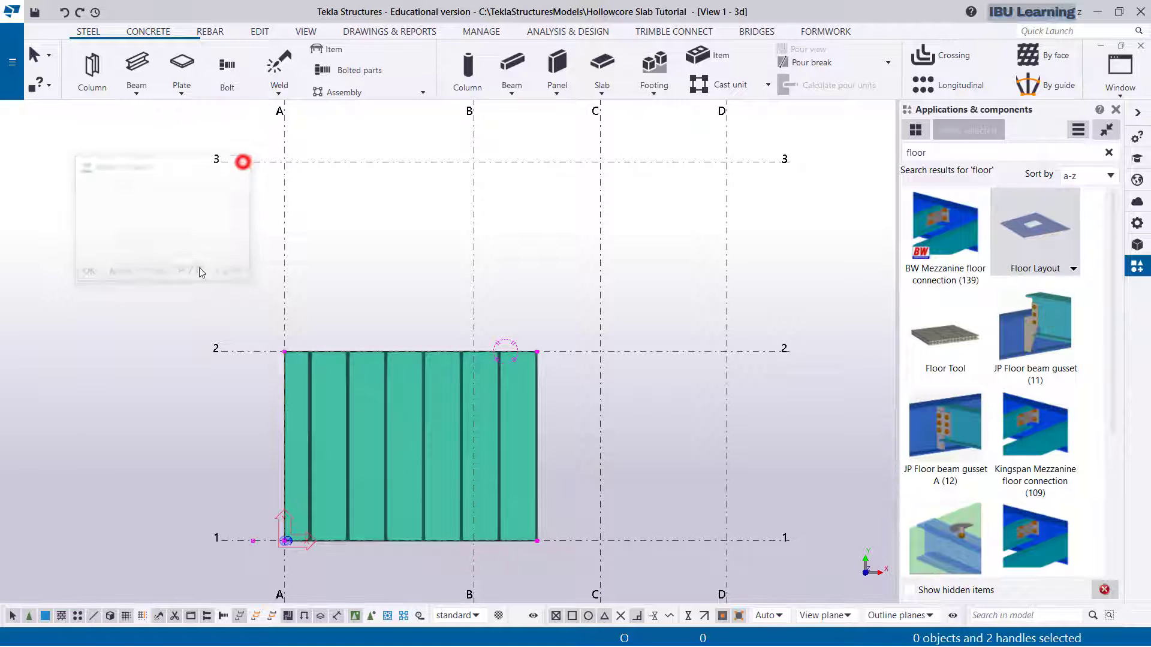
# Set the Floor Layout layer profile to the hollow core slab HCS400 for a new floor and accept the settings.
pyautogui.doubleClick(1044, 229)
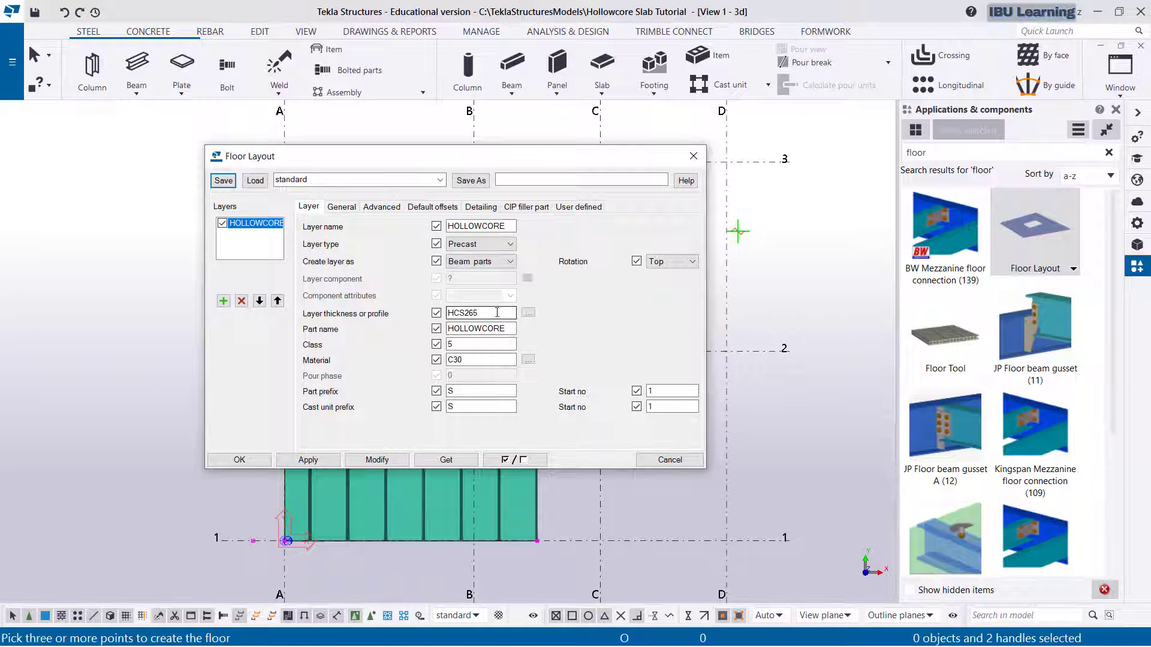
pyautogui.click(527, 314)
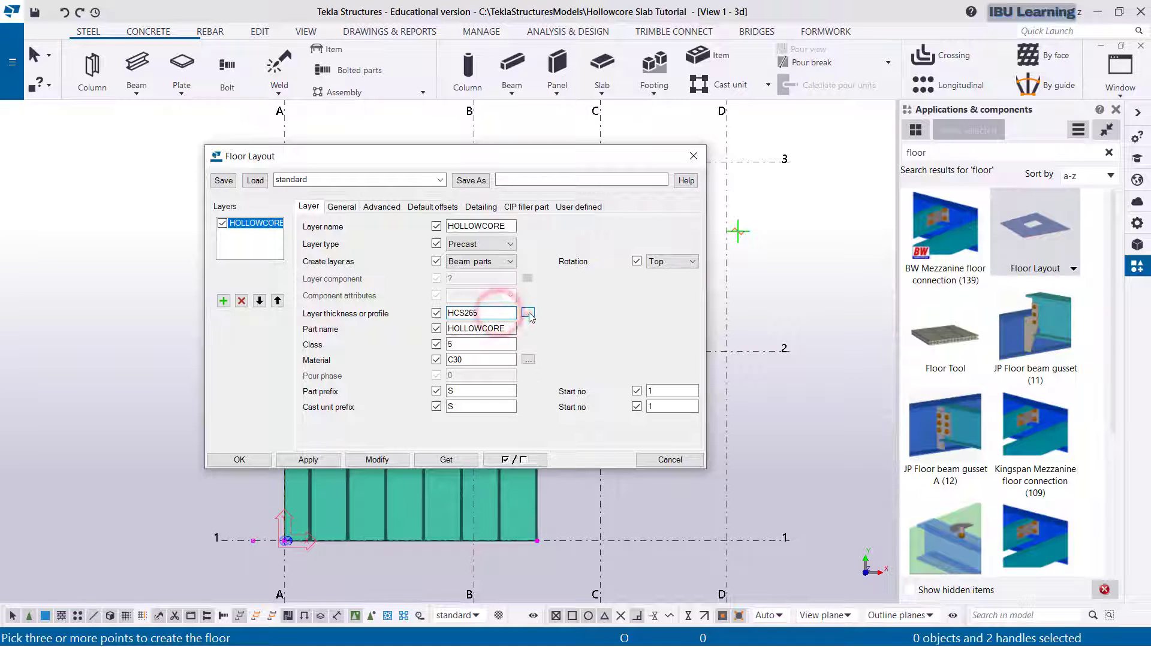
pyautogui.click(528, 314)
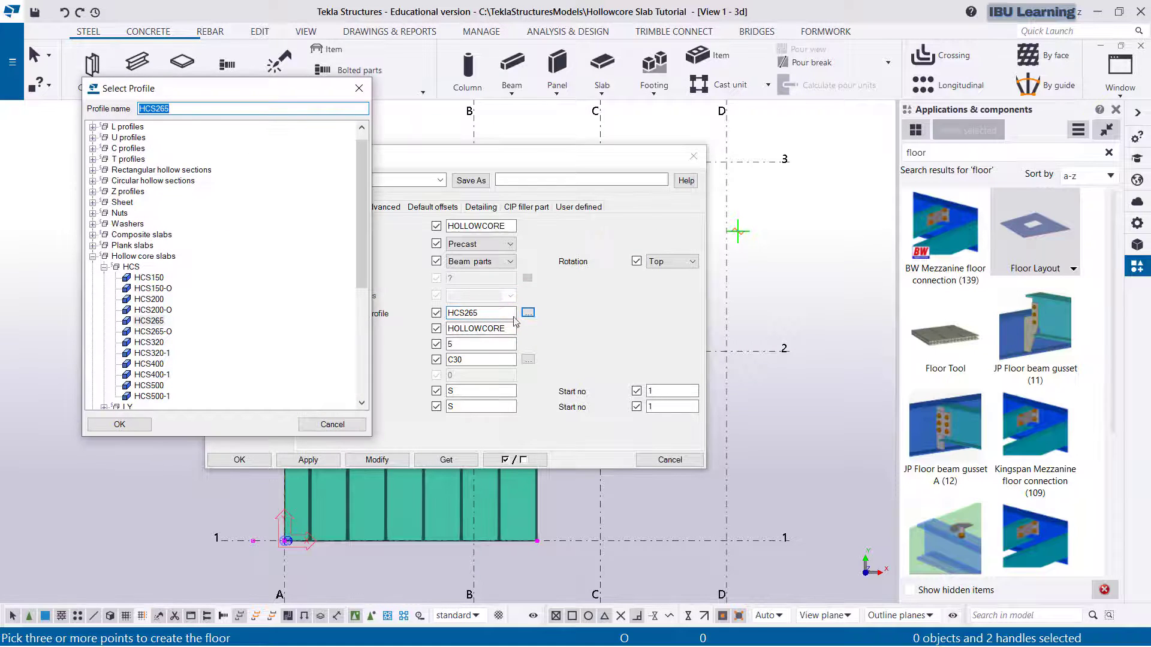
pyautogui.scroll(-1, 165, 270)
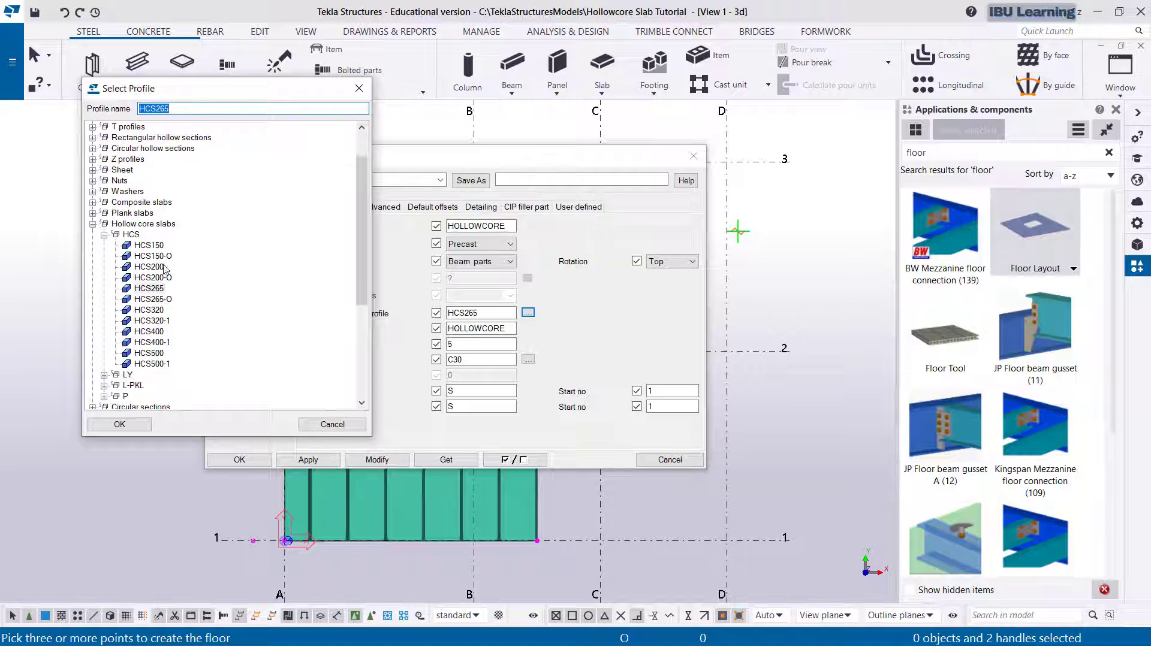
pyautogui.click(149, 331)
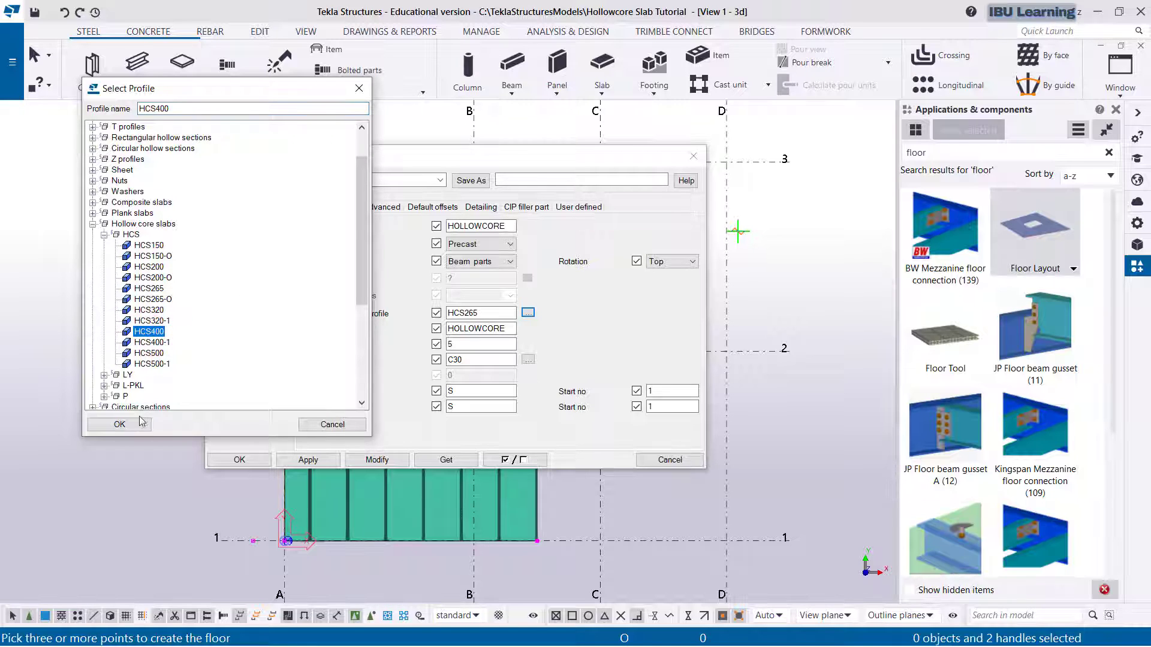
pyautogui.click(123, 425)
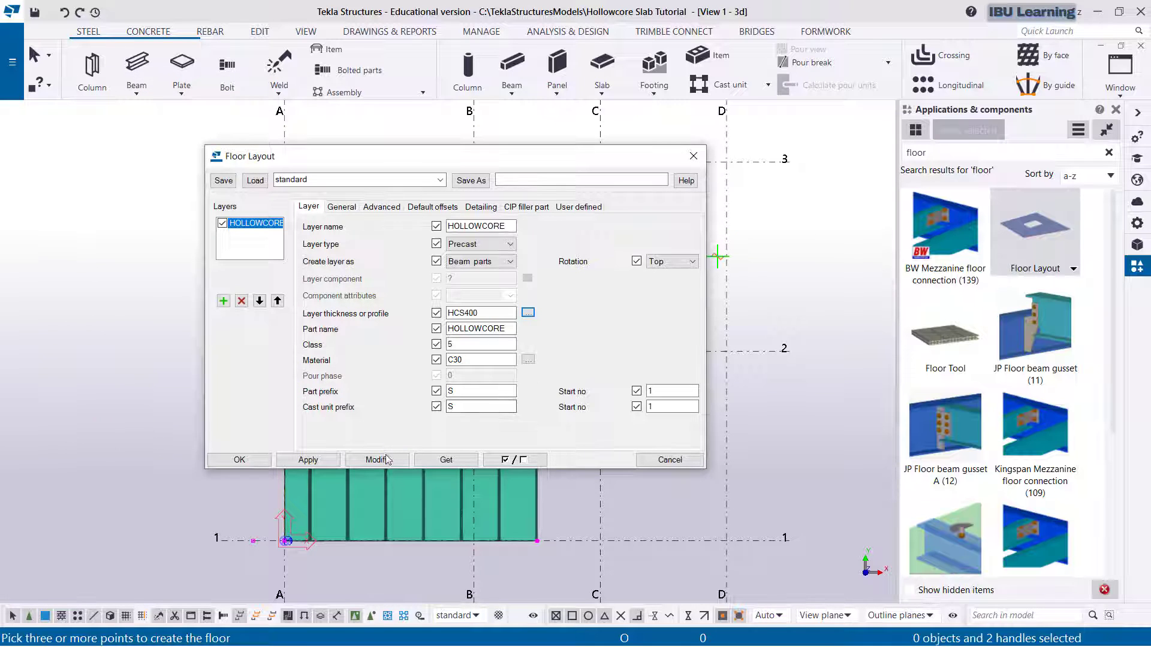
pyautogui.click(324, 461)
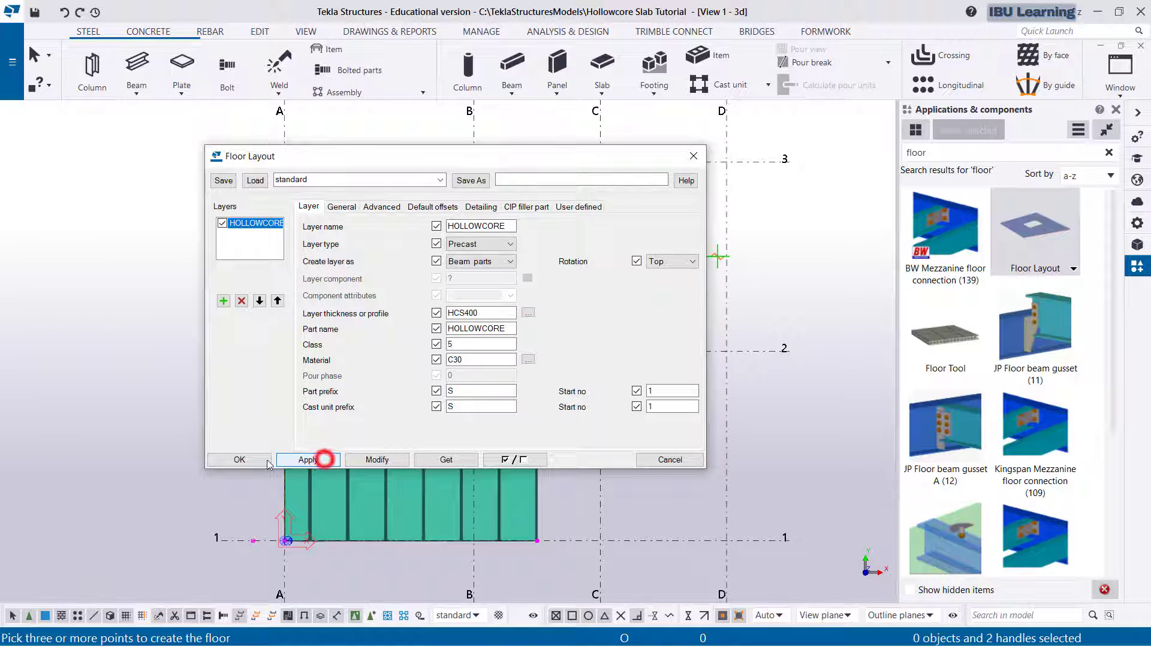
pyautogui.click(243, 460)
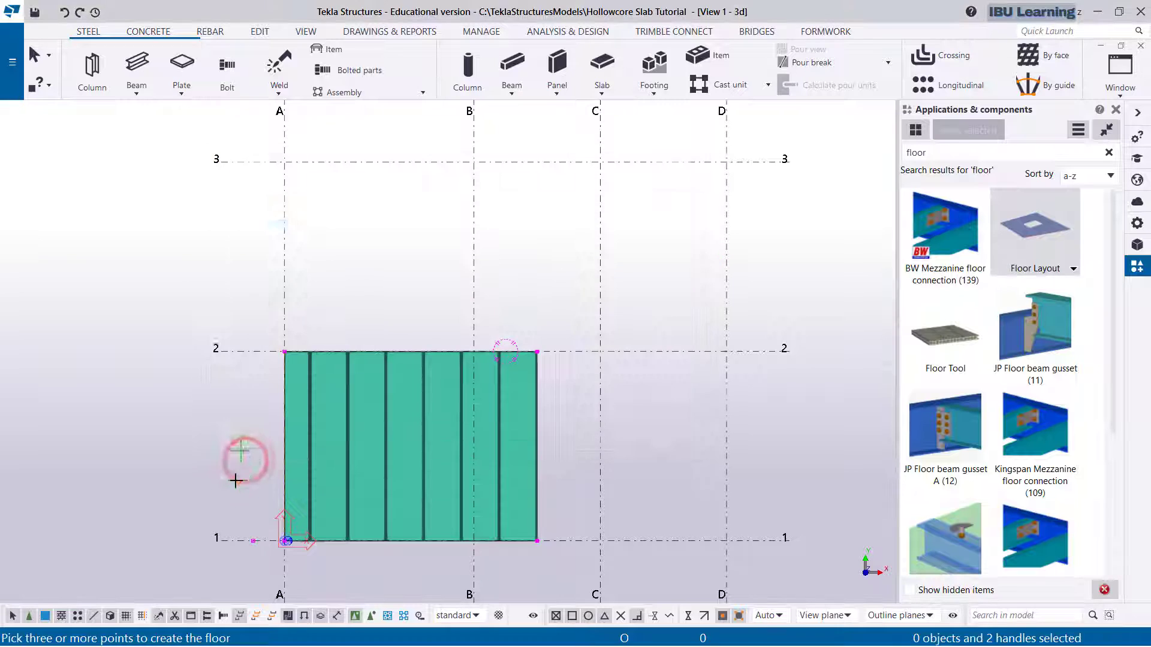
# Create a second floor through the first floor's corners between B and C on lines 1 and 2, C3, D3 and D1, and close the component catalog.
pyautogui.click(538, 542)
pyautogui.click(538, 353)
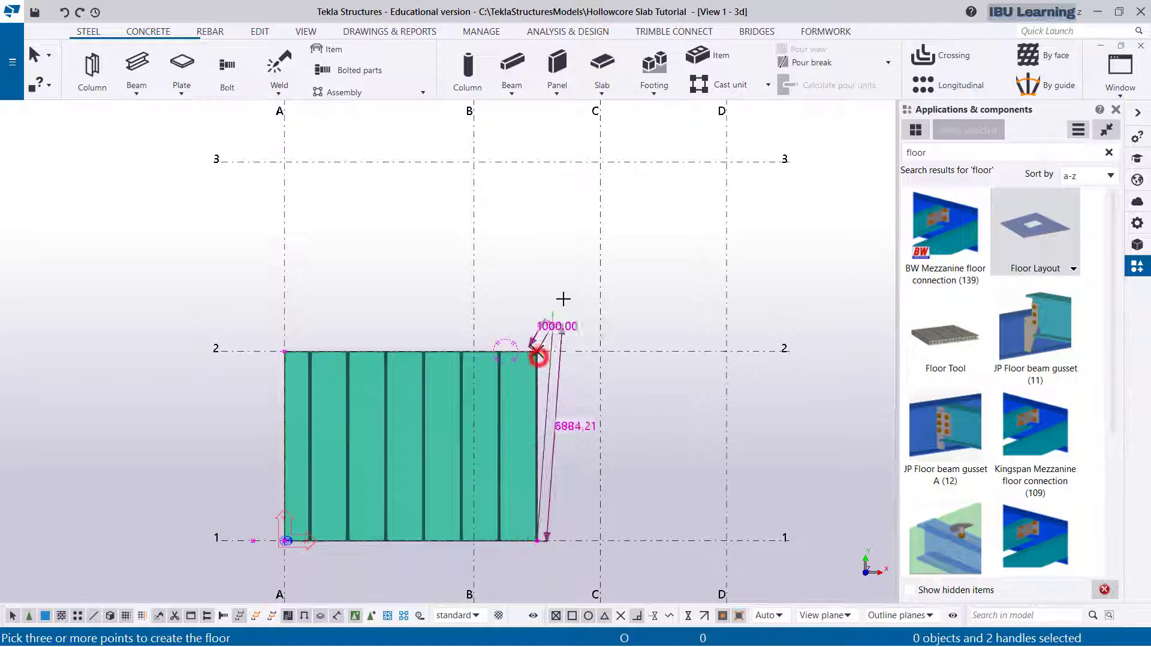
pyautogui.click(600, 162)
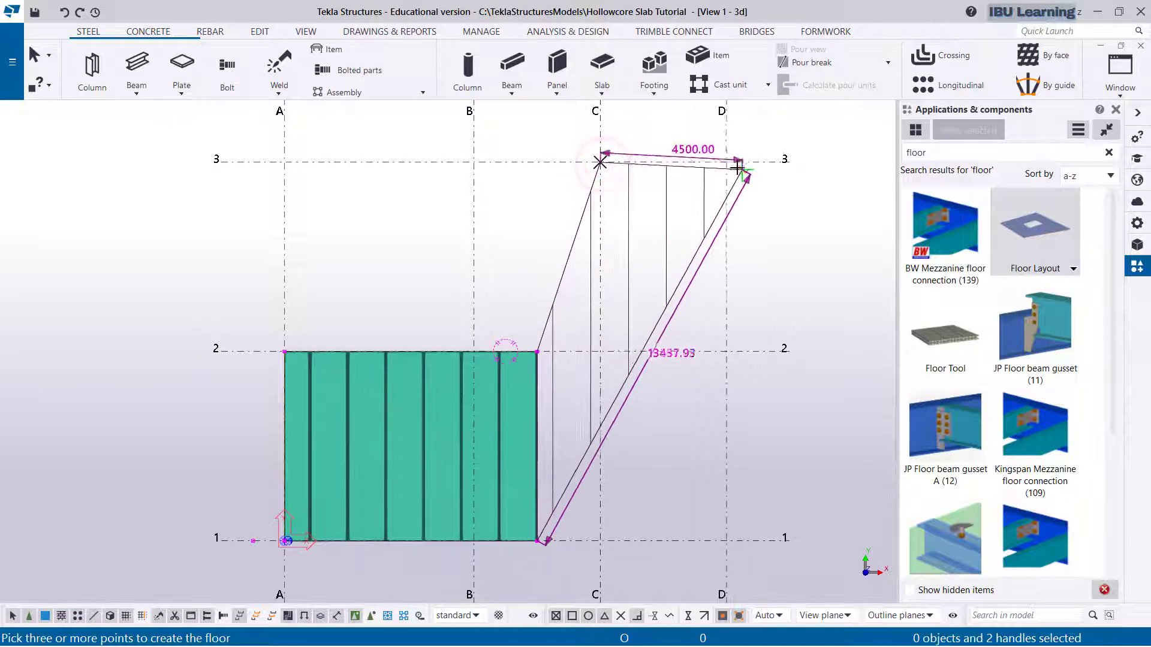
pyautogui.click(729, 163)
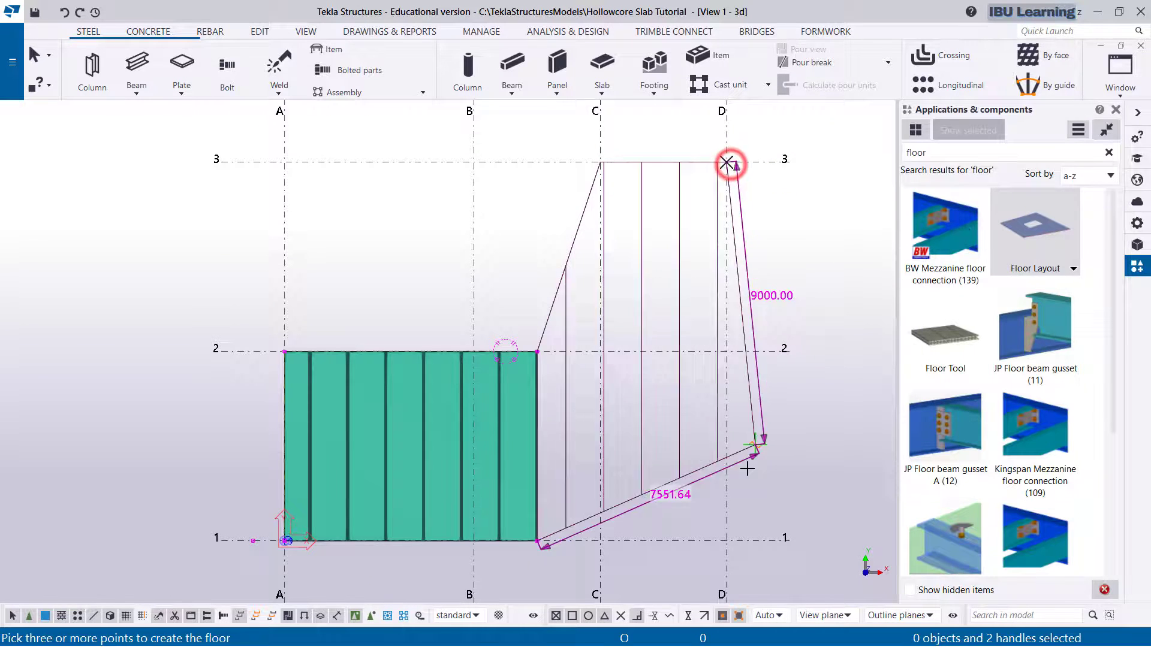
pyautogui.click(726, 542)
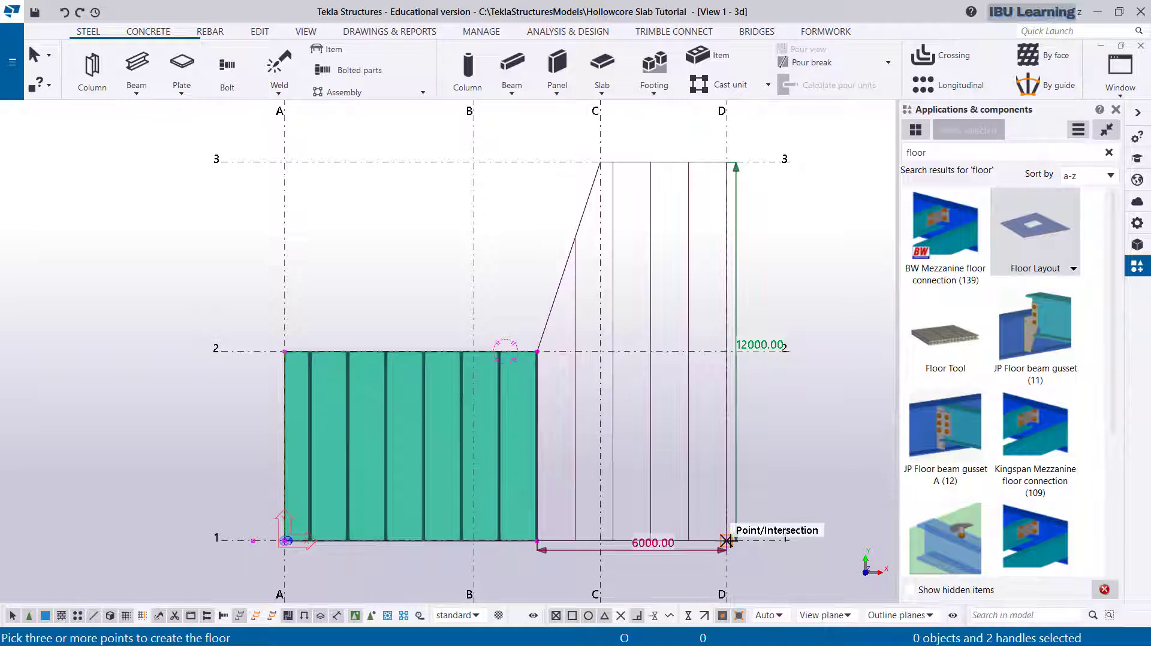
pyautogui.middleClick(726, 541)
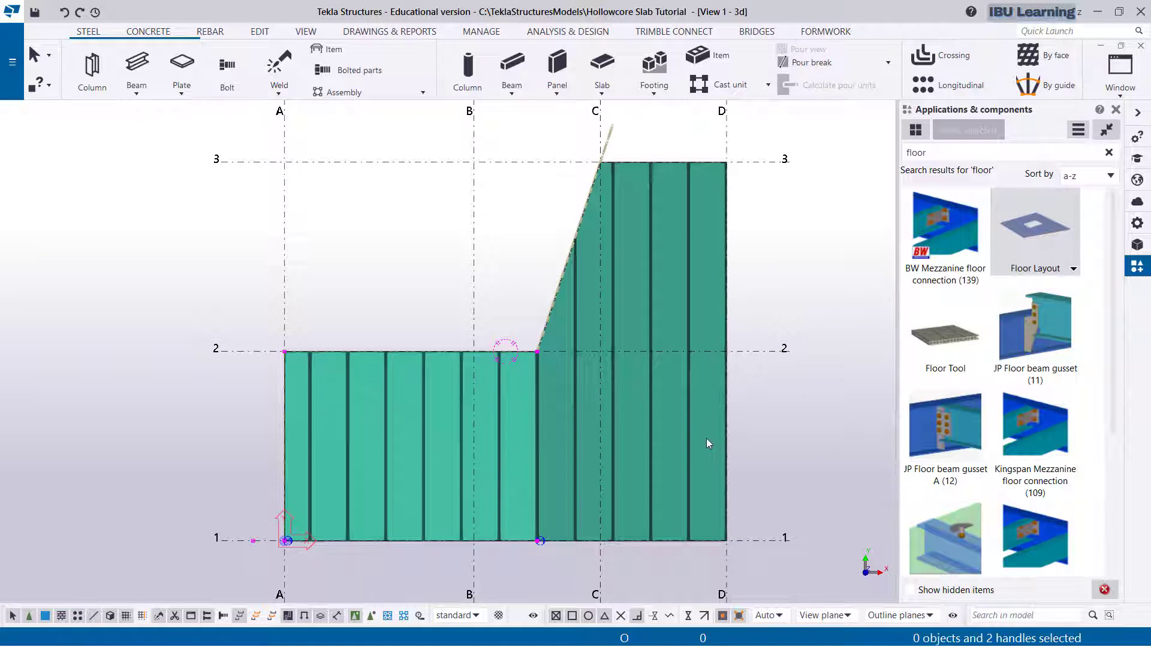
pyautogui.click(1116, 109)
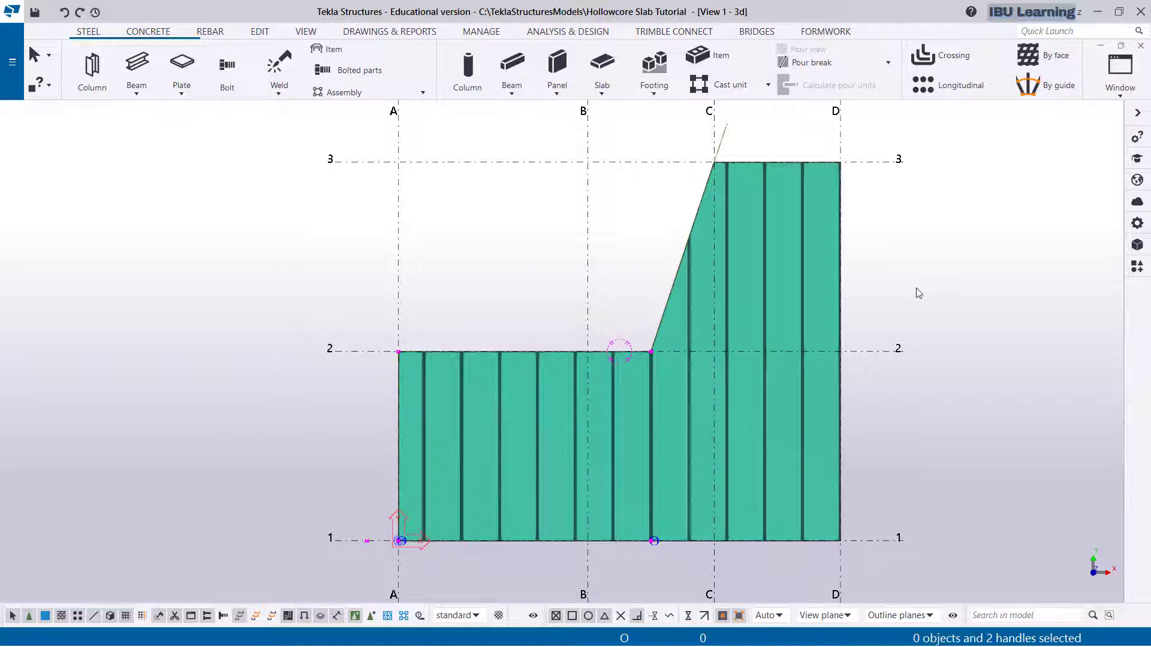
# Switch the model view to 3D and examine the slab ends along grid line 1 where the two floors meet.
pyautogui.hotkey('ctrl', 'p')
pyautogui.scroll(5, 596, 481)
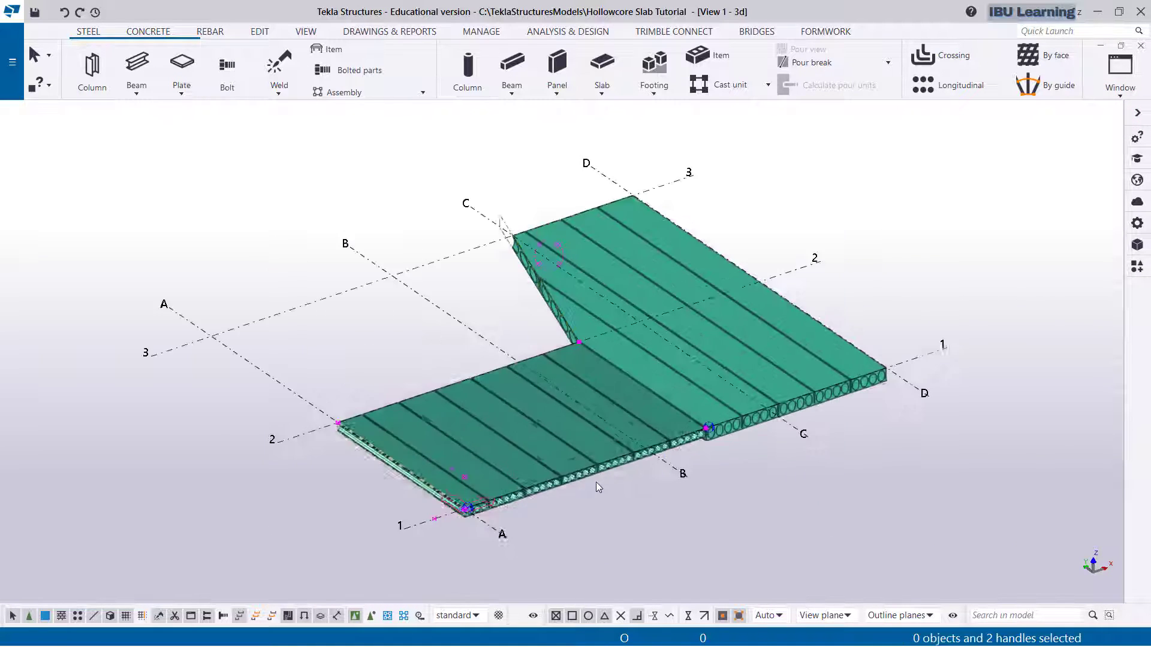
pyautogui.moveTo(559, 469)
pyautogui.mouseDown(button='middle')
pyautogui.moveTo(569, 486)
pyautogui.moveTo(547, 470)
pyautogui.mouseUp(button='middle')
pyautogui.scroll(3, 619, 354)
pyautogui.keyDown('ctrl'); pyautogui.moveTo(503, 374); pyautogui.dragTo(530, 374, button='middle'); pyautogui.keyUp('ctrl')
pyautogui.moveTo(710, 371); pyautogui.dragTo(704, 369, button='middle')
pyautogui.scroll(-3, 704, 369)
pyautogui.scroll(6, 659, 453)
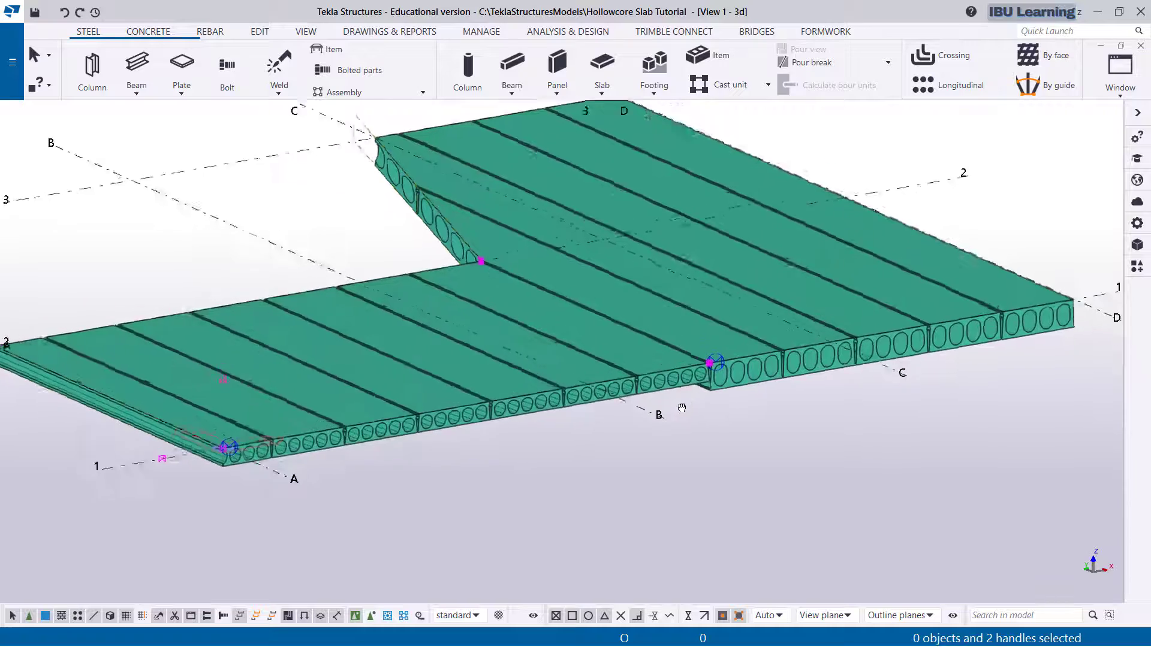
pyautogui.scroll(-5, 659, 451)
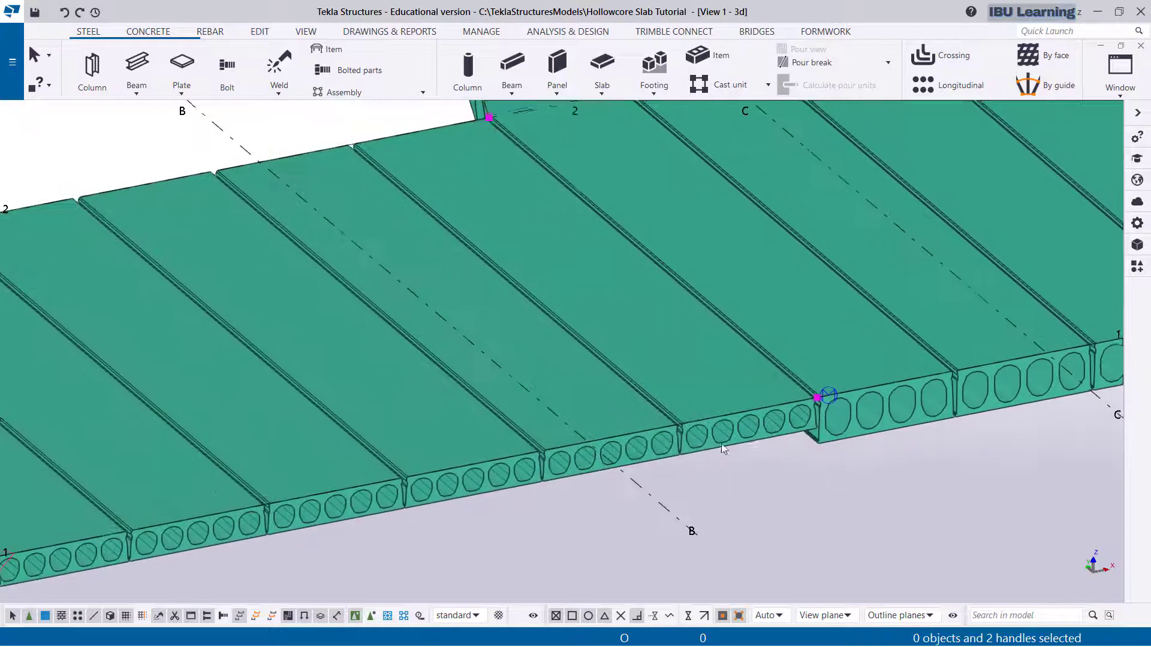
pyautogui.scroll(3, 631, 440)
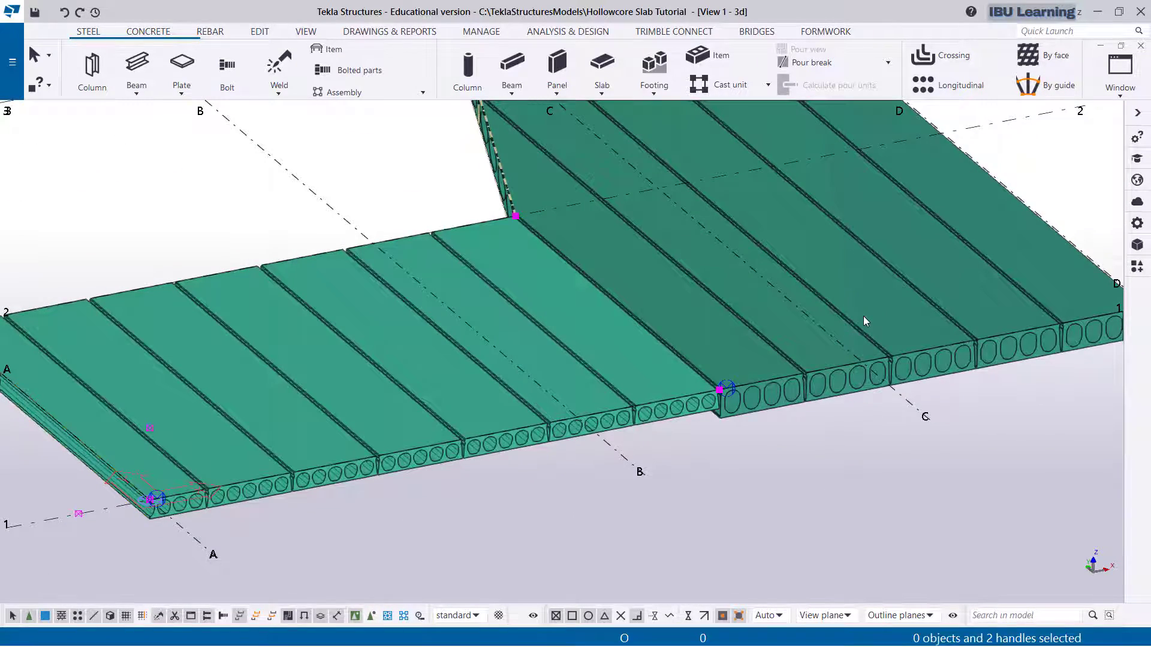
# Modify the HCS400 floor's class first to 4 and finally to 3, and close its Floor Layout settings.
pyautogui.doubleClick(863, 318)
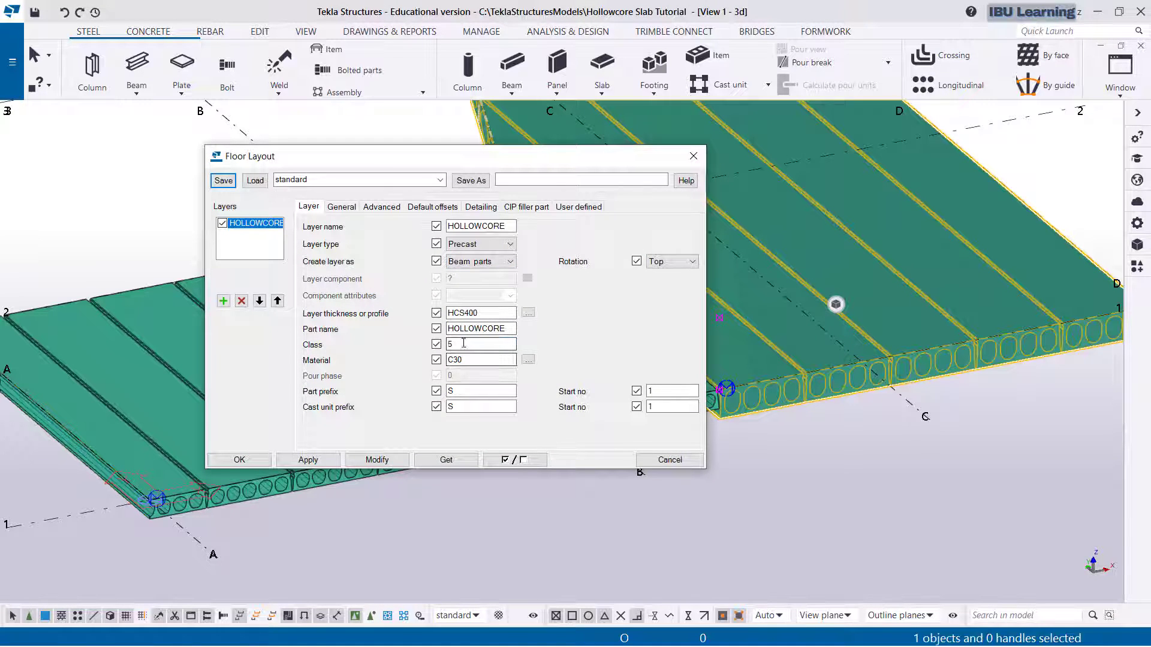
pyautogui.doubleClick(450, 344)
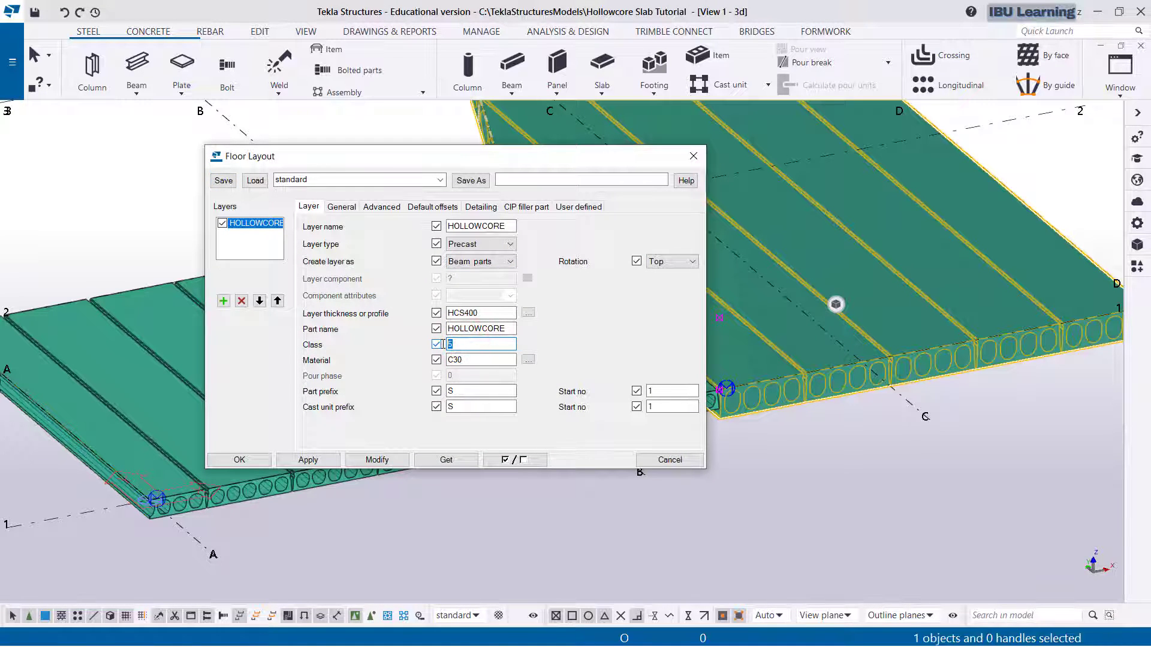
pyautogui.write('4')
pyautogui.click(379, 459)
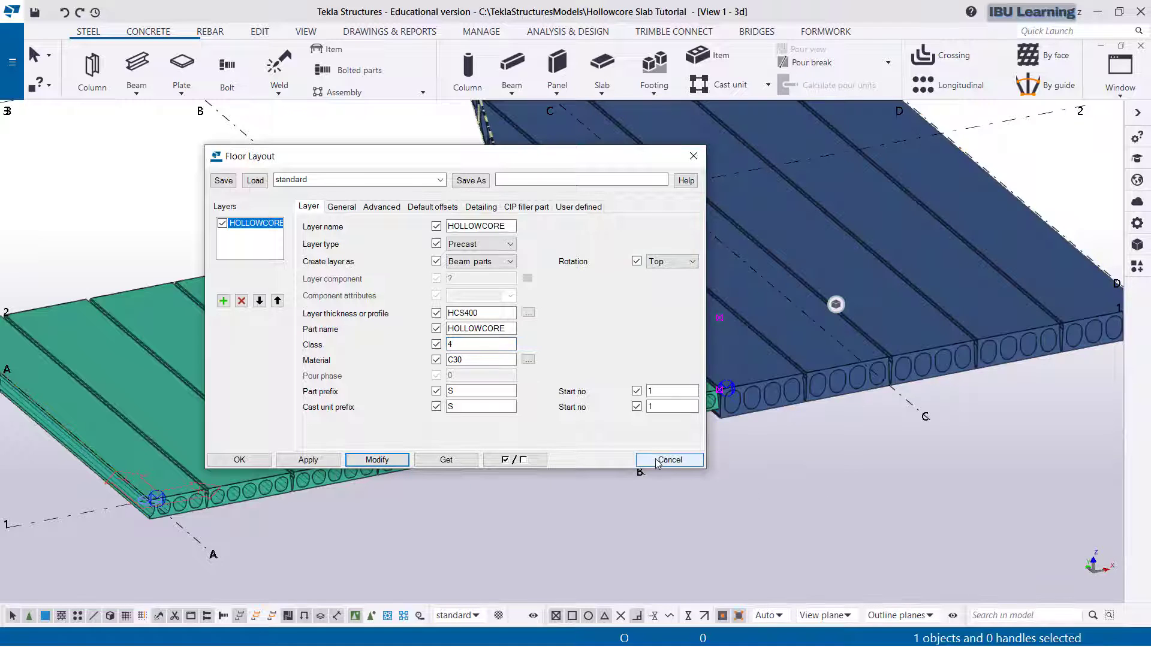
pyautogui.doubleClick(480, 344)
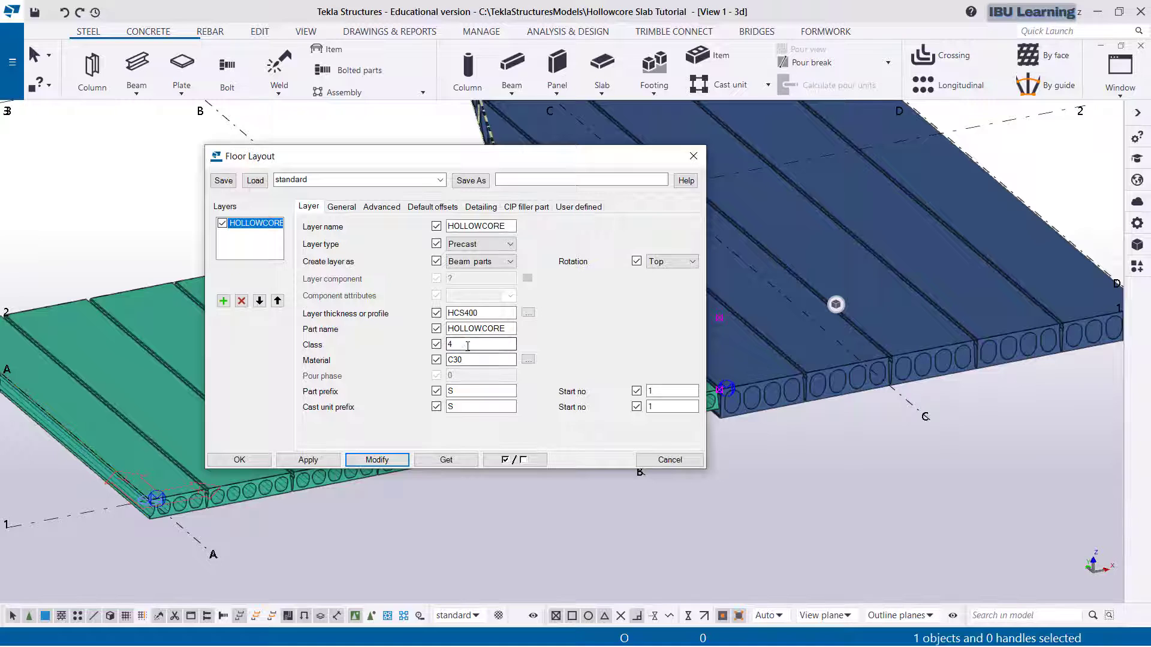
pyautogui.write('3')
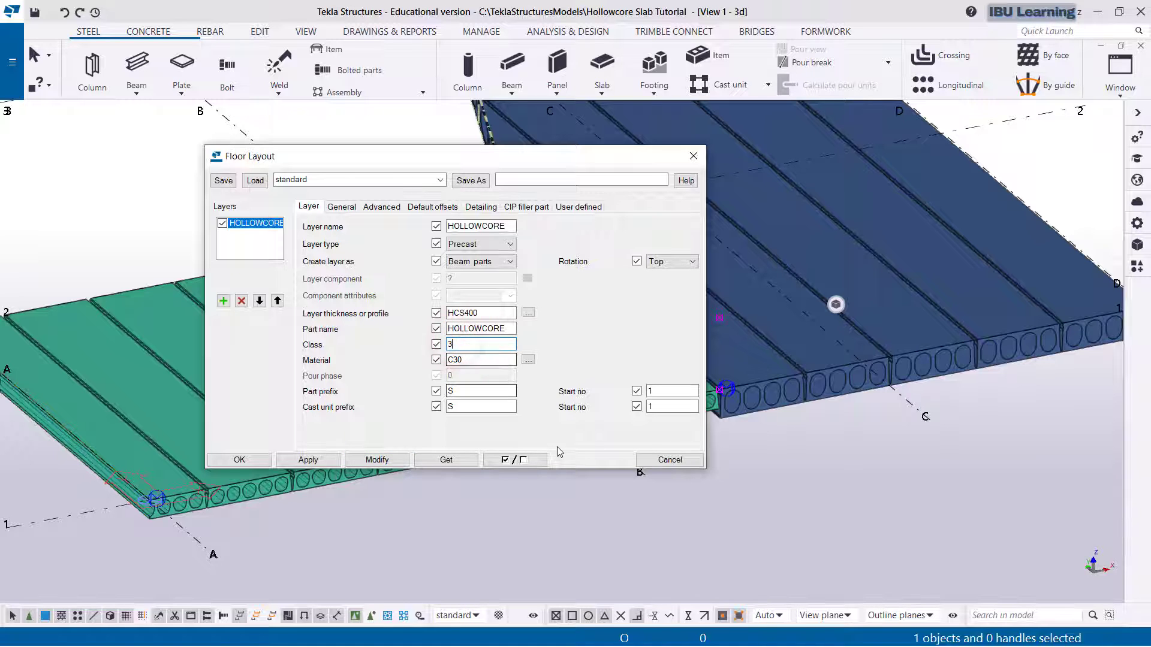
pyautogui.click(377, 460)
pyautogui.click(666, 460)
pyautogui.click(869, 488)
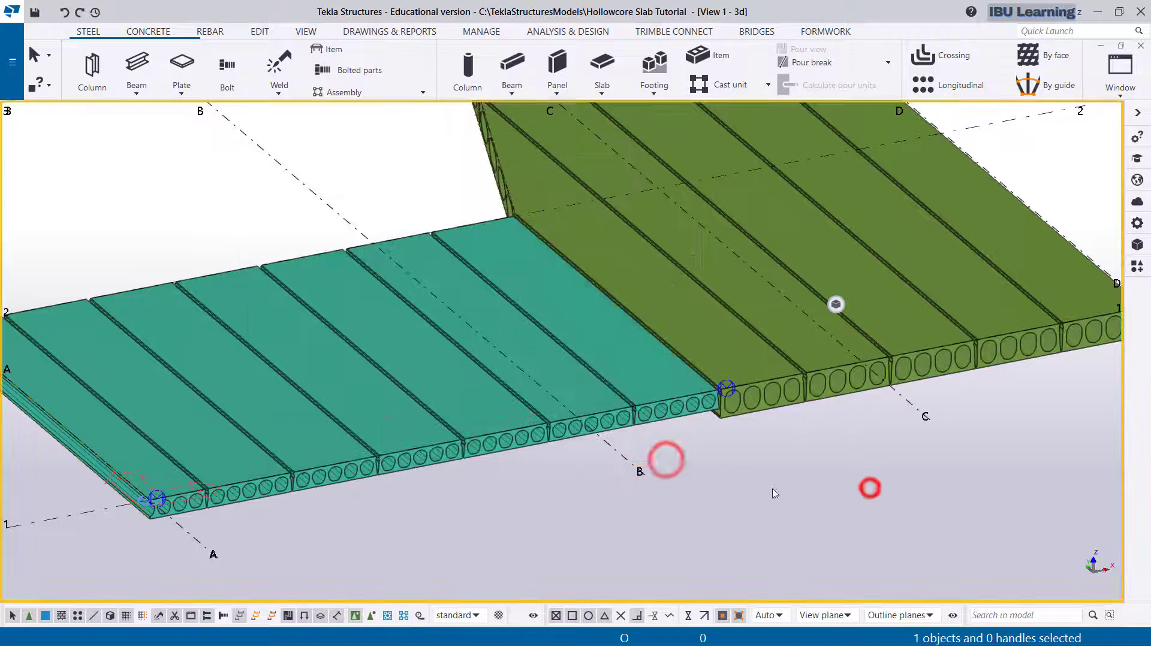
# Compare the two recoloured floors in 3D from several angles, with the floor between A and B selected.
pyautogui.scroll(2, 761, 419)
pyautogui.keyDown('ctrl'); pyautogui.moveTo(649, 454); pyautogui.dragTo(601, 417, button='middle'); pyautogui.keyUp('ctrl')
pyautogui.scroll(-2, 724, 458)
pyautogui.scroll(-3, 621, 458)
pyautogui.scroll(2, 601, 418)
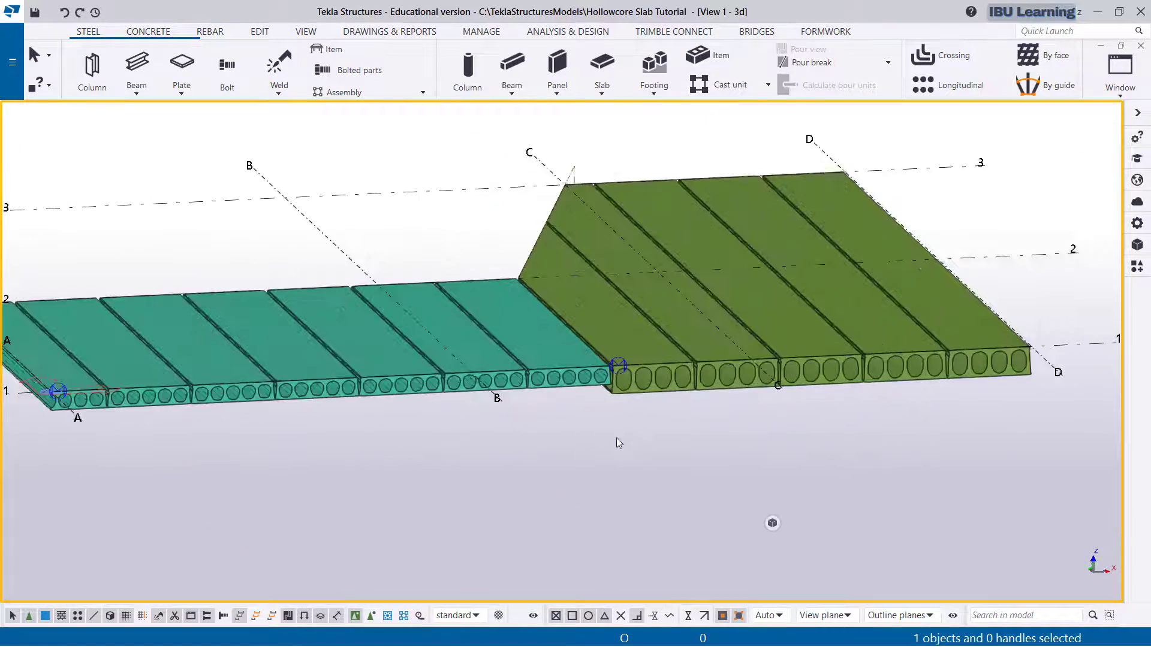
pyautogui.scroll(2, 596, 443)
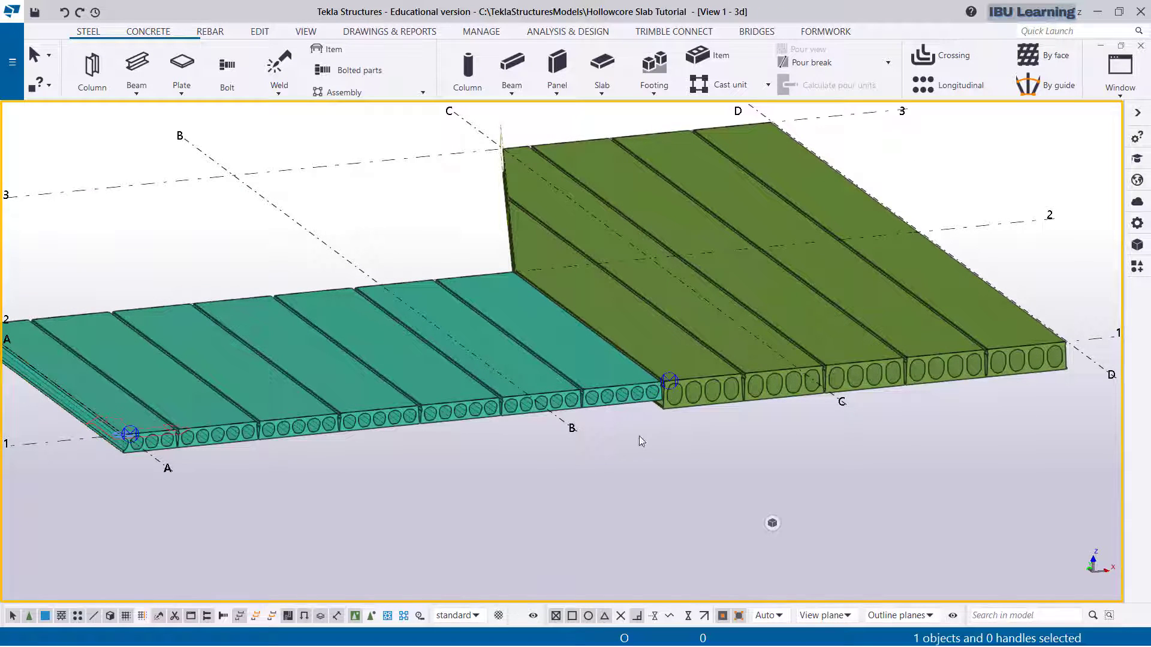
pyautogui.moveTo(350, 461); pyautogui.dragTo(354, 468, button='middle')
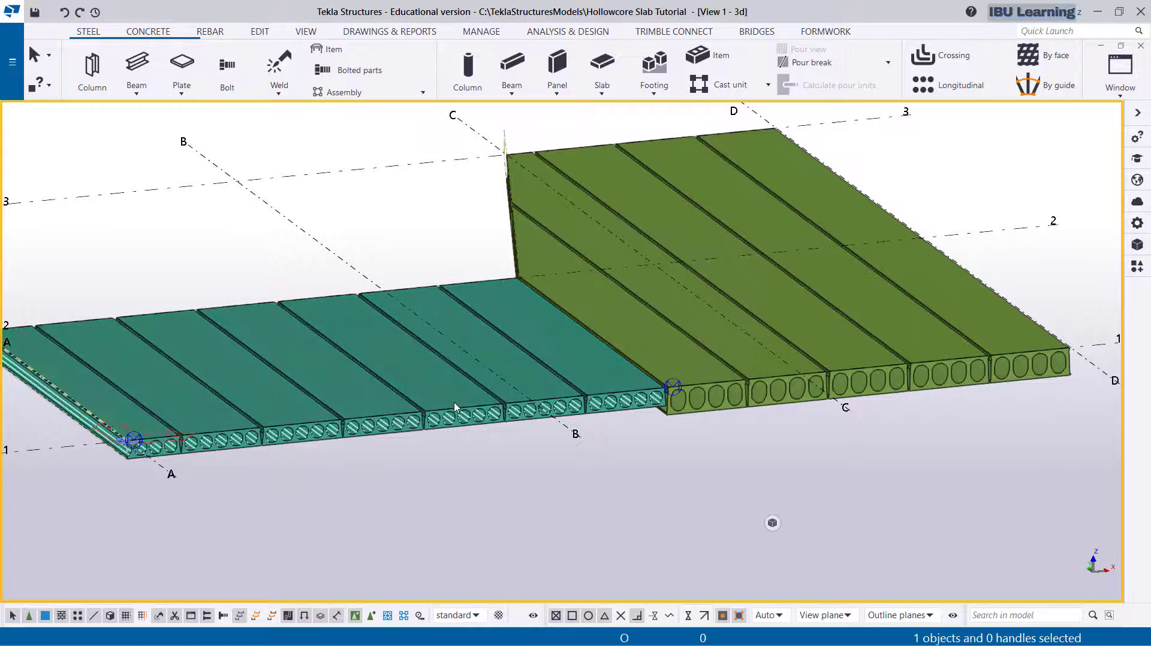
pyautogui.click(454, 402)
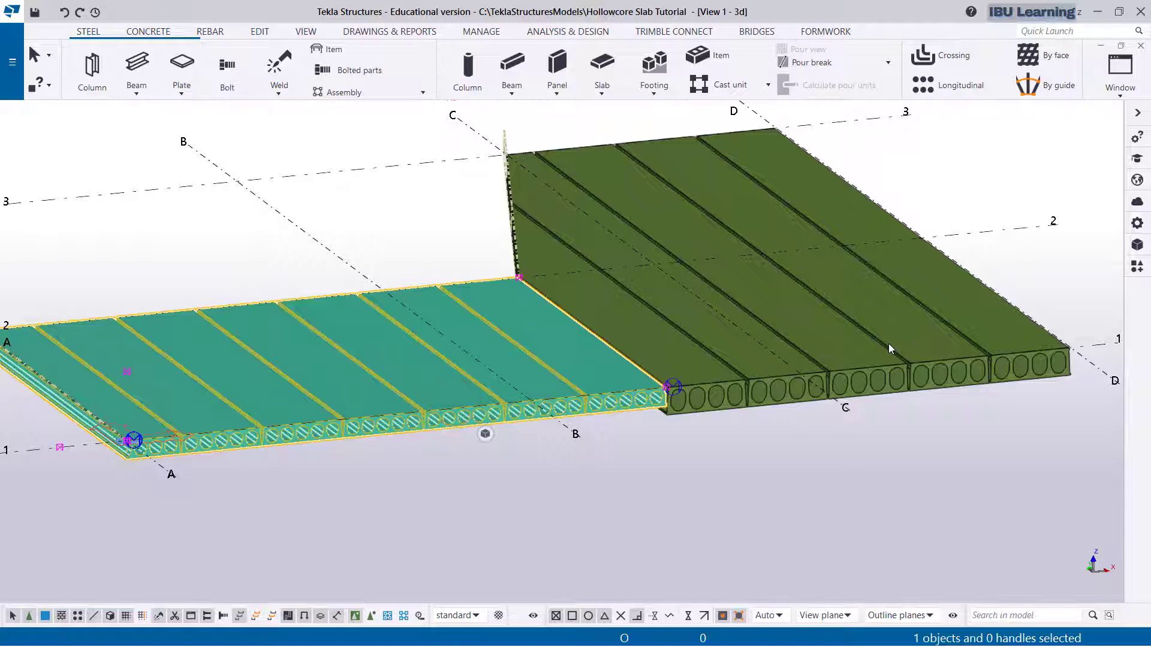
pyautogui.scroll(-3, 621, 483)
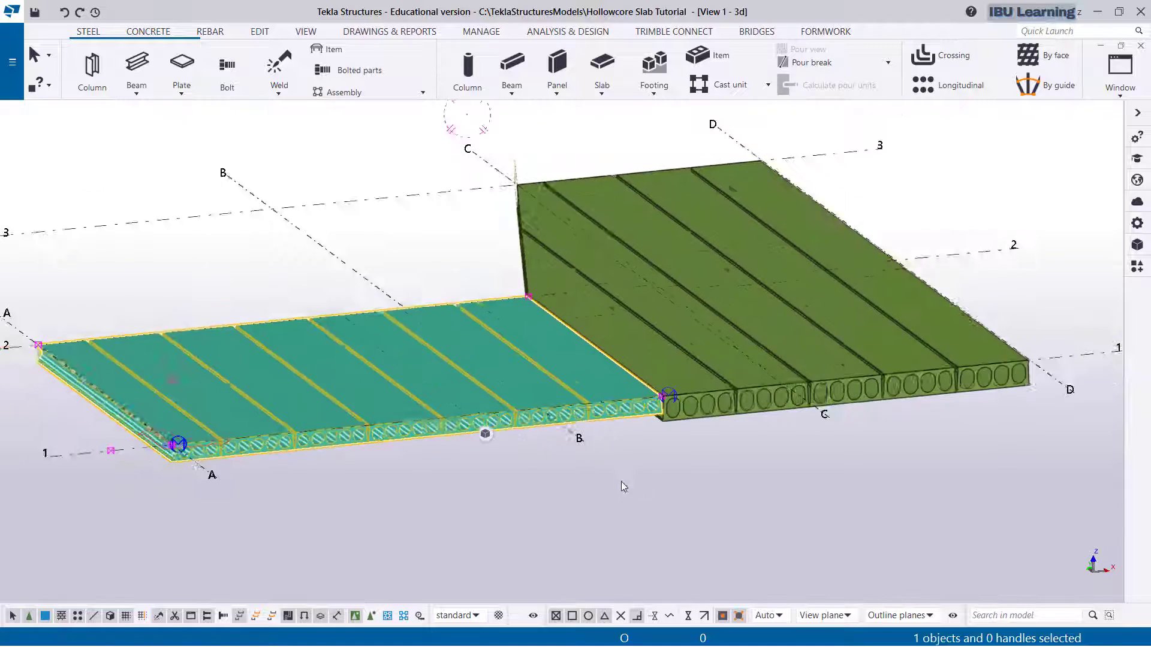
pyautogui.moveTo(559, 483)
pyautogui.keyDown('ctrl'); pyautogui.mouseDown(button='middle')
pyautogui.moveTo(703, 516)
pyautogui.moveTo(434, 422)
pyautogui.moveTo(455, 413)
pyautogui.moveTo(595, 437)
pyautogui.moveTo(585, 371)
pyautogui.moveTo(501, 432)
pyautogui.moveTo(487, 419)
pyautogui.mouseUp(button='middle'); pyautogui.keyUp('ctrl')
pyautogui.scroll(5, 428, 407)
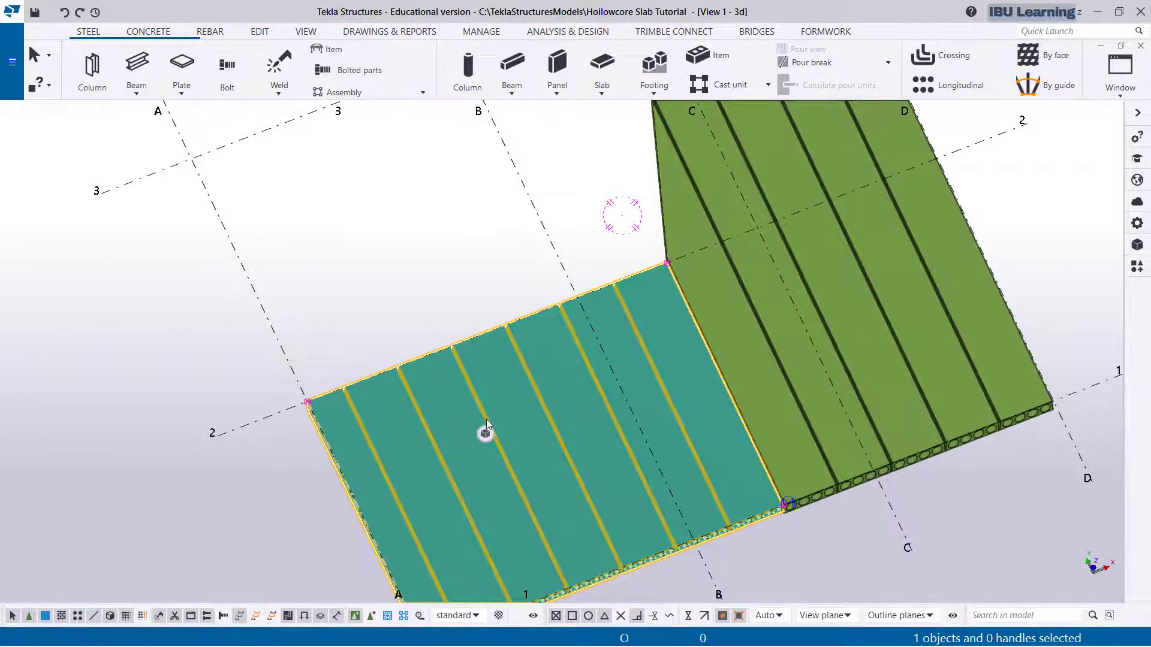
# Switch the view back to plan with both floors in sight and clear the floor selection.
pyautogui.hotkey('ctrl', 'p')
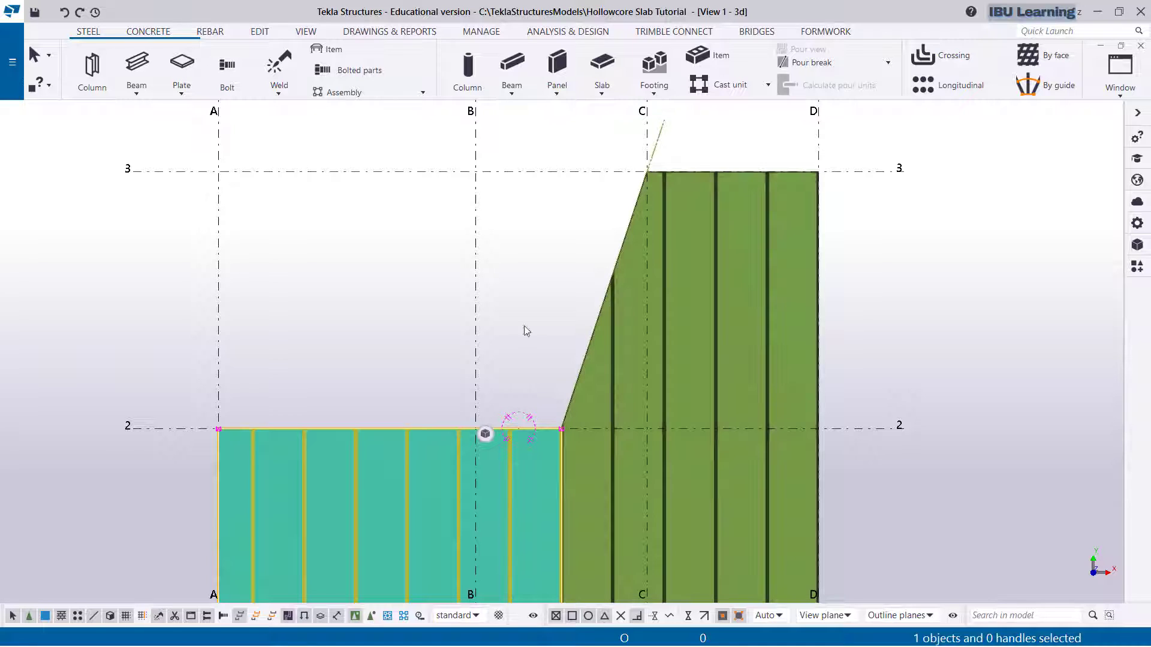
pyautogui.moveTo(478, 317); pyautogui.dragTo(468, 248, button='middle')
pyautogui.scroll(-4, 599, 231)
pyautogui.moveTo(798, 231); pyautogui.dragTo(797, 282, button='middle')
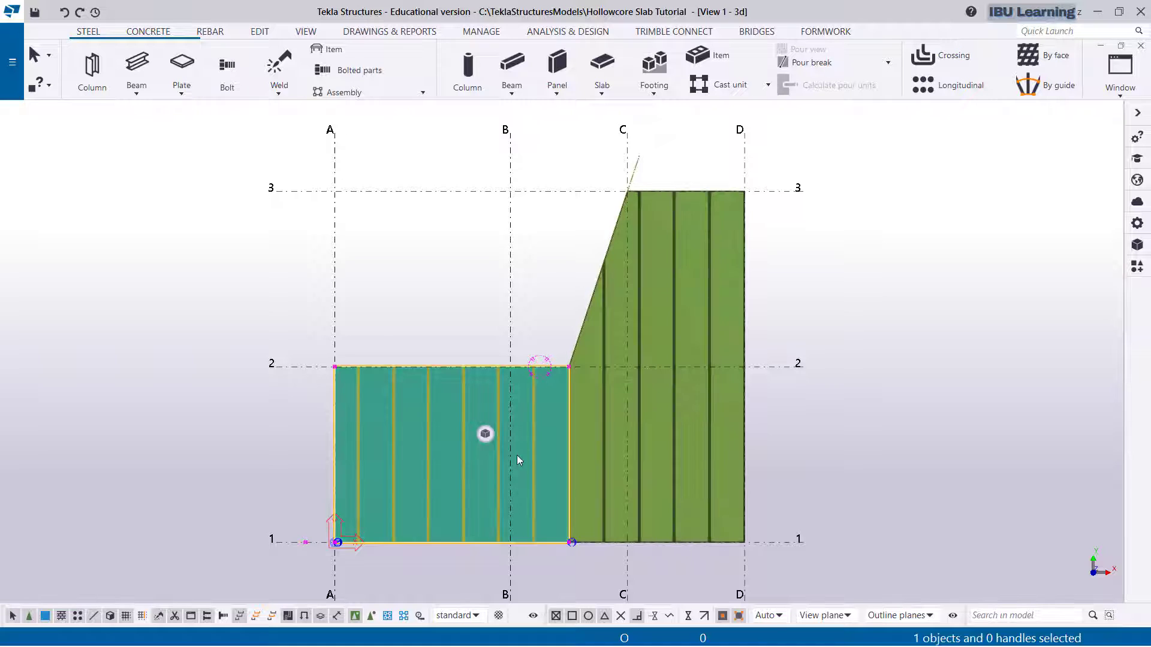
pyautogui.click(213, 315)
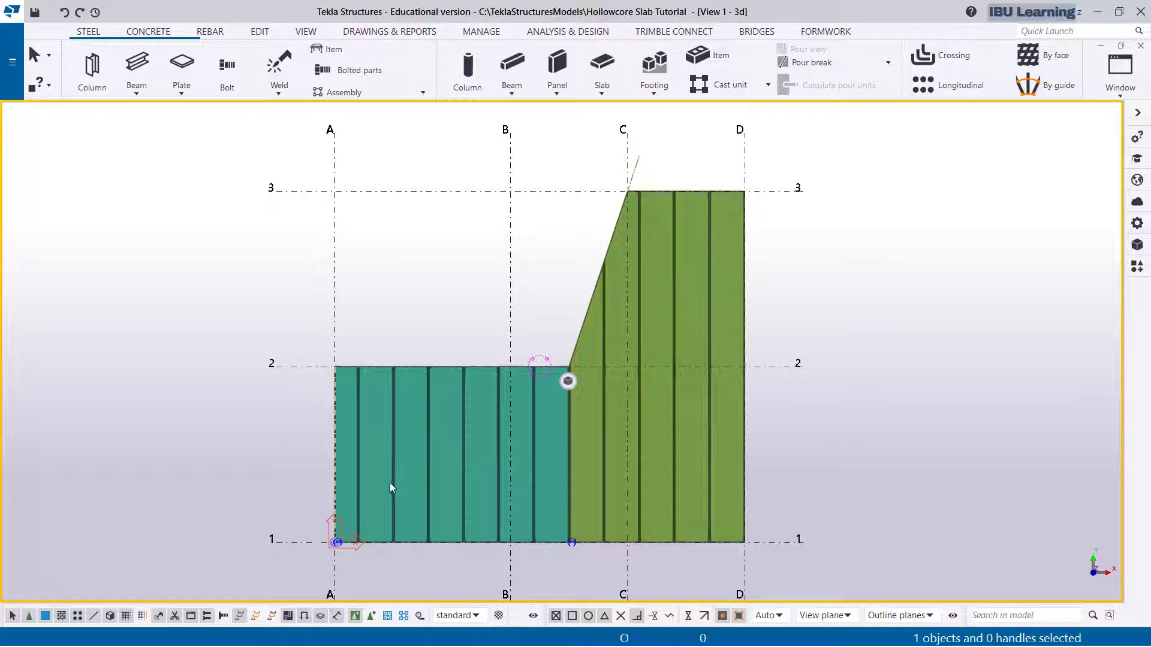
pyautogui.moveTo(416, 308); pyautogui.dragTo(410, 278, button='middle')
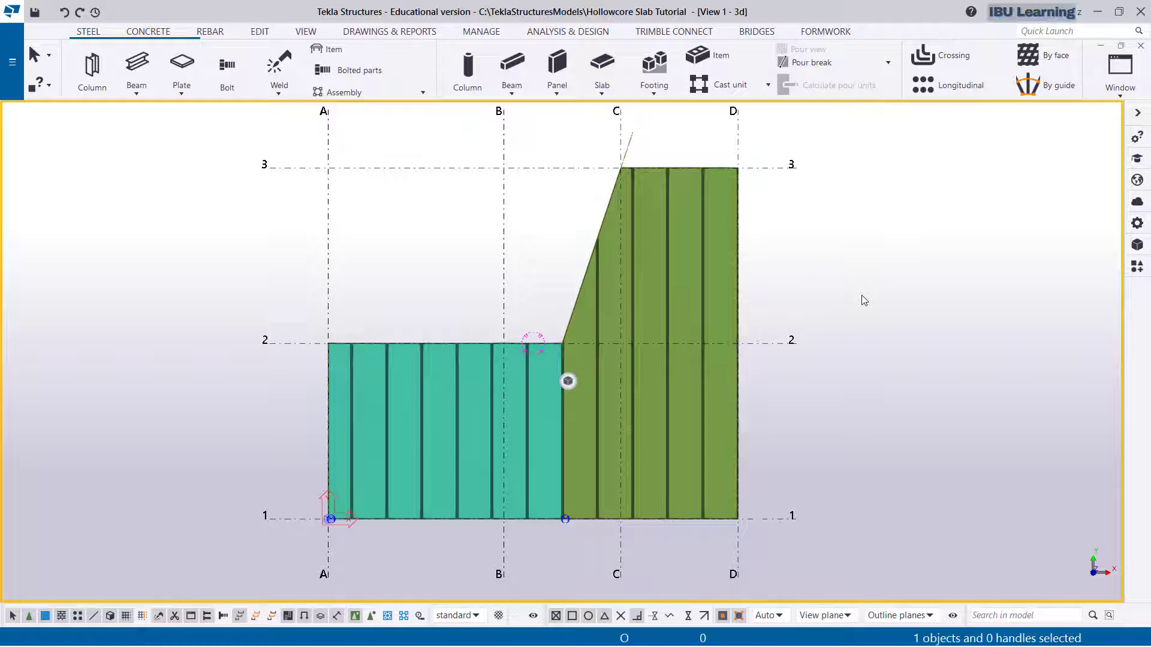
pyautogui.moveTo(833, 387); pyautogui.dragTo(826, 403, button='middle')
# Create all plan and elevation views along the lines of the model grid with the standard settings.
pyautogui.click(481, 178)
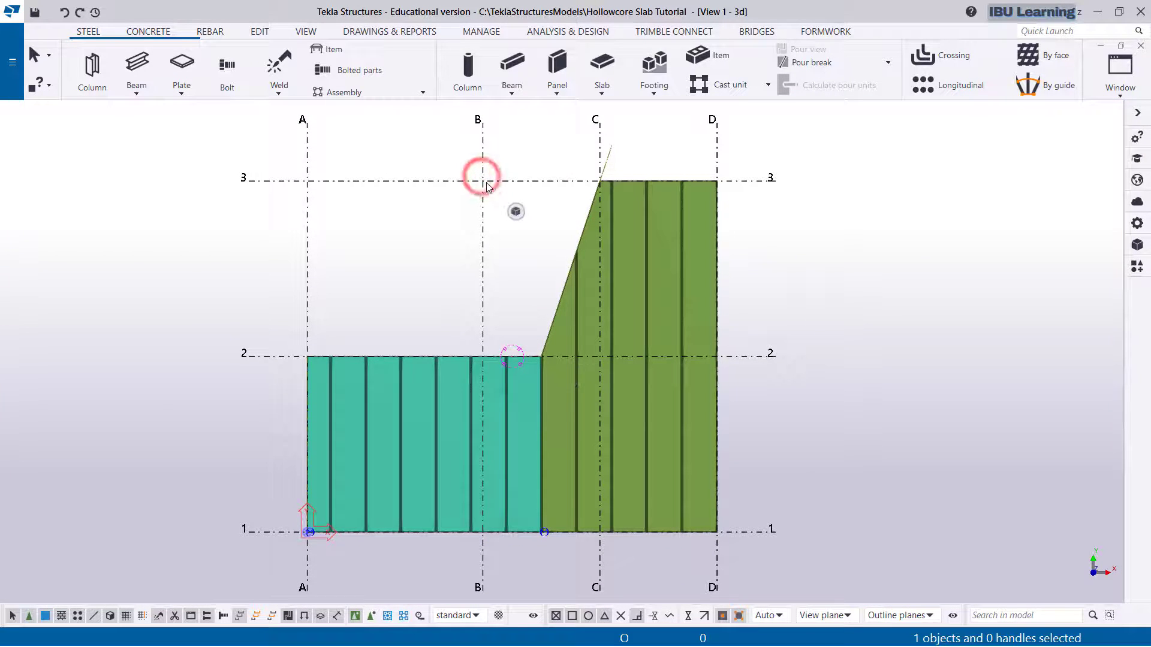
pyautogui.rightClick(400, 185)
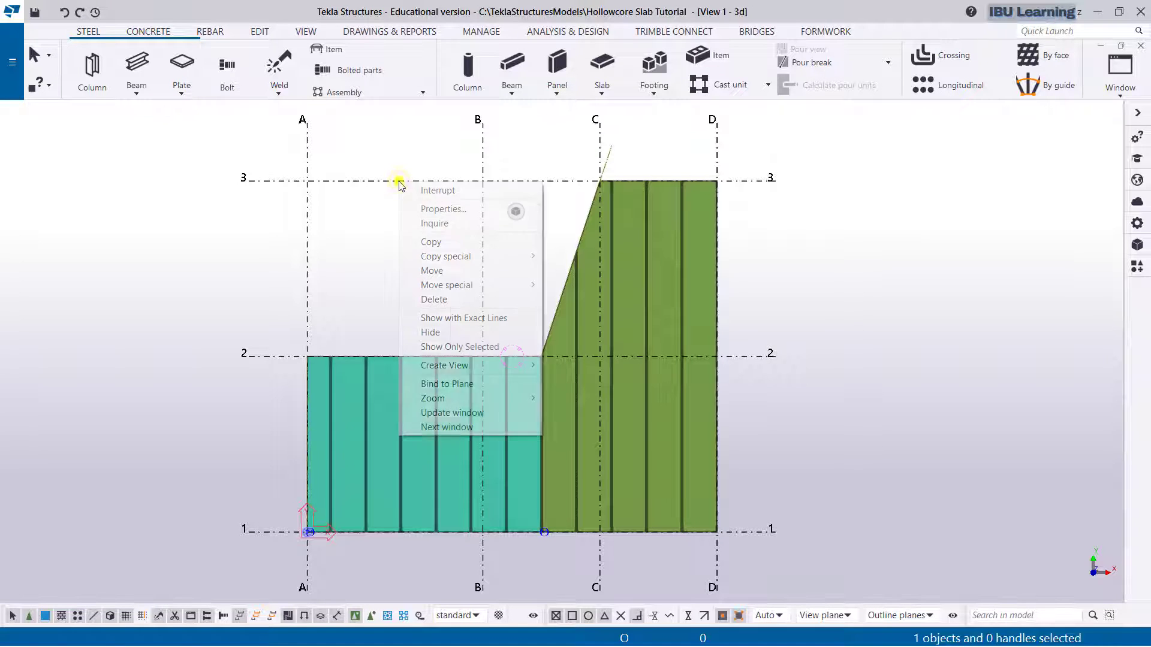
pyautogui.click(328, 199)
pyautogui.click(324, 180)
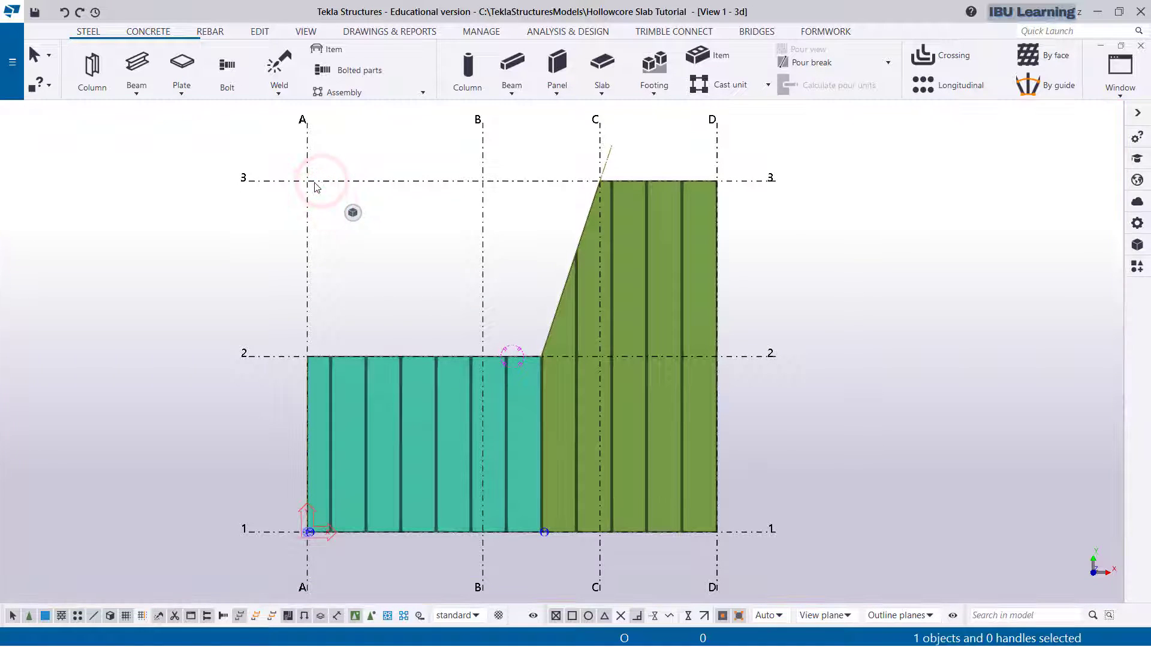
pyautogui.rightClick(318, 186)
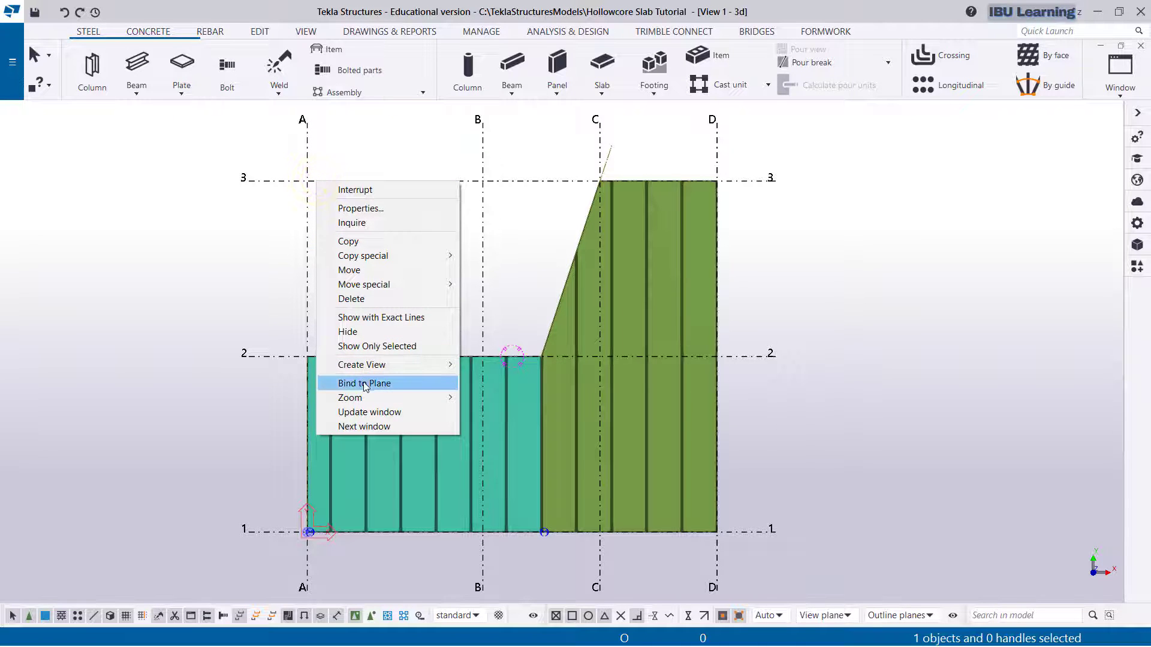
pyautogui.moveTo(393, 367)
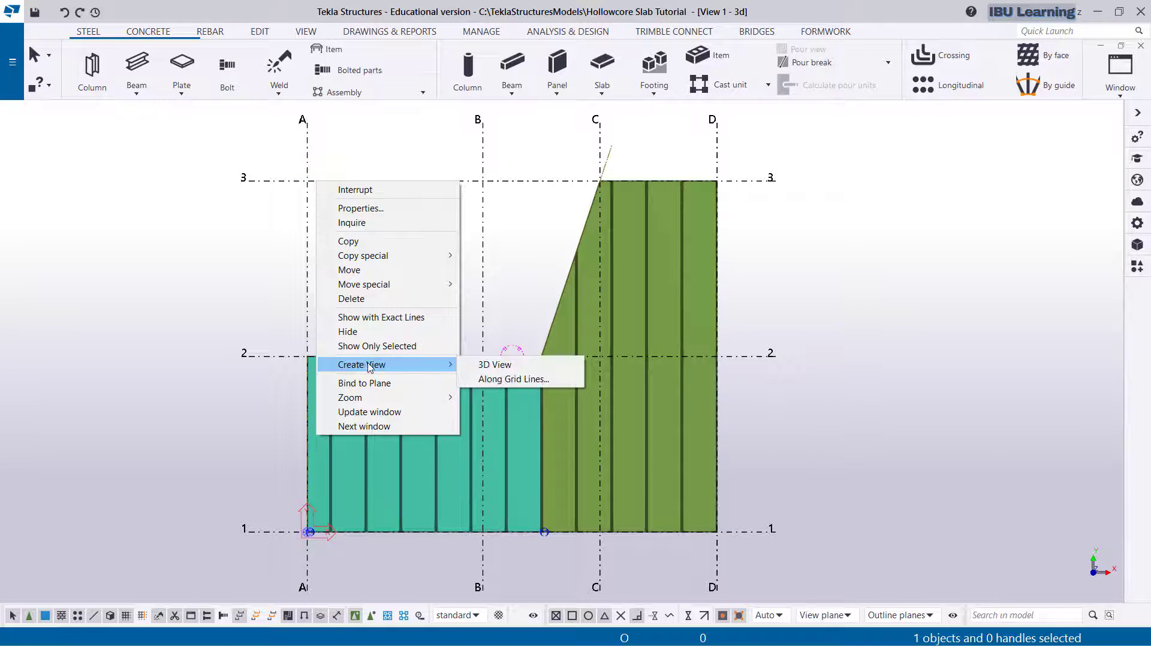
pyautogui.click(499, 380)
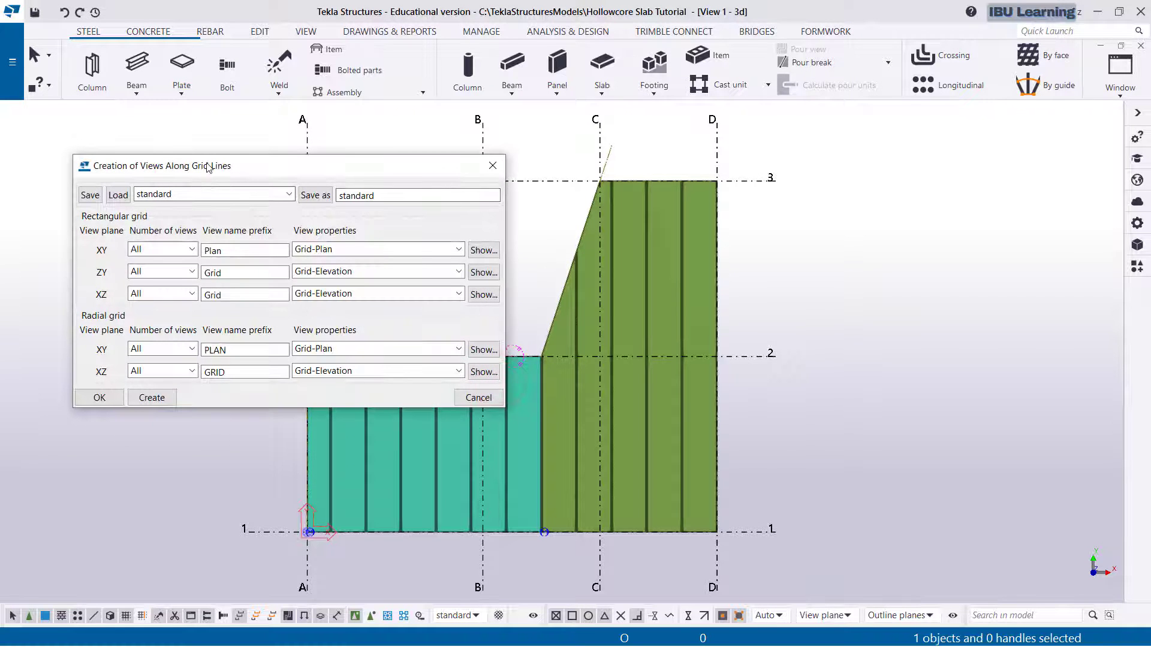
pyautogui.moveTo(207, 168); pyautogui.dragTo(198, 163)
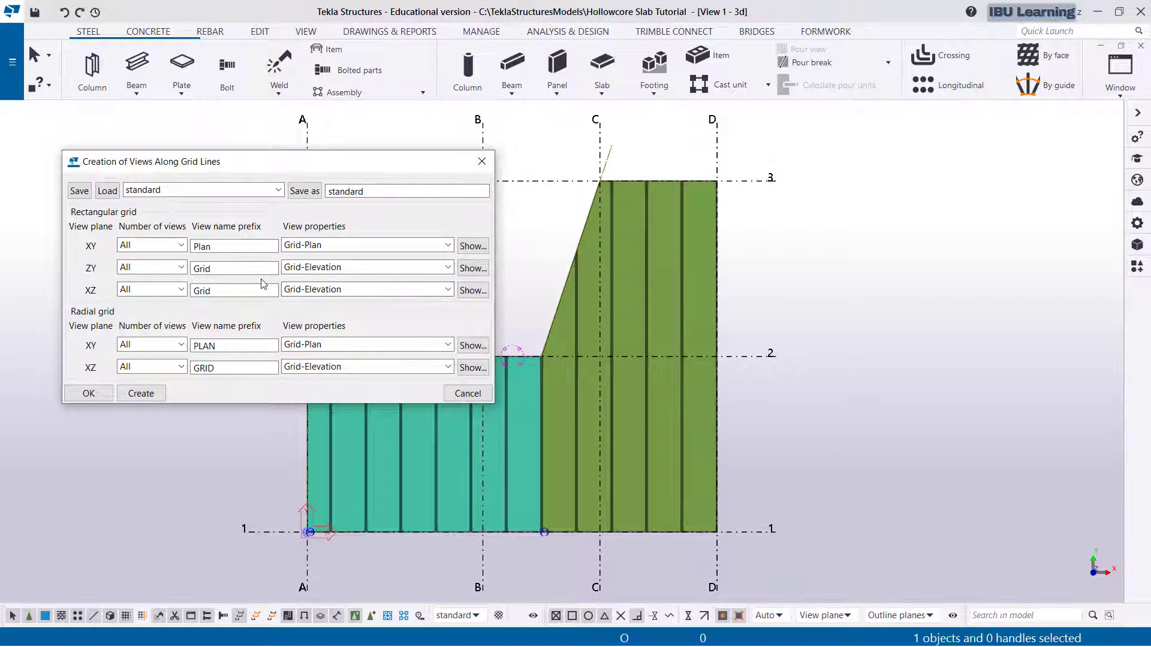
pyautogui.click(143, 394)
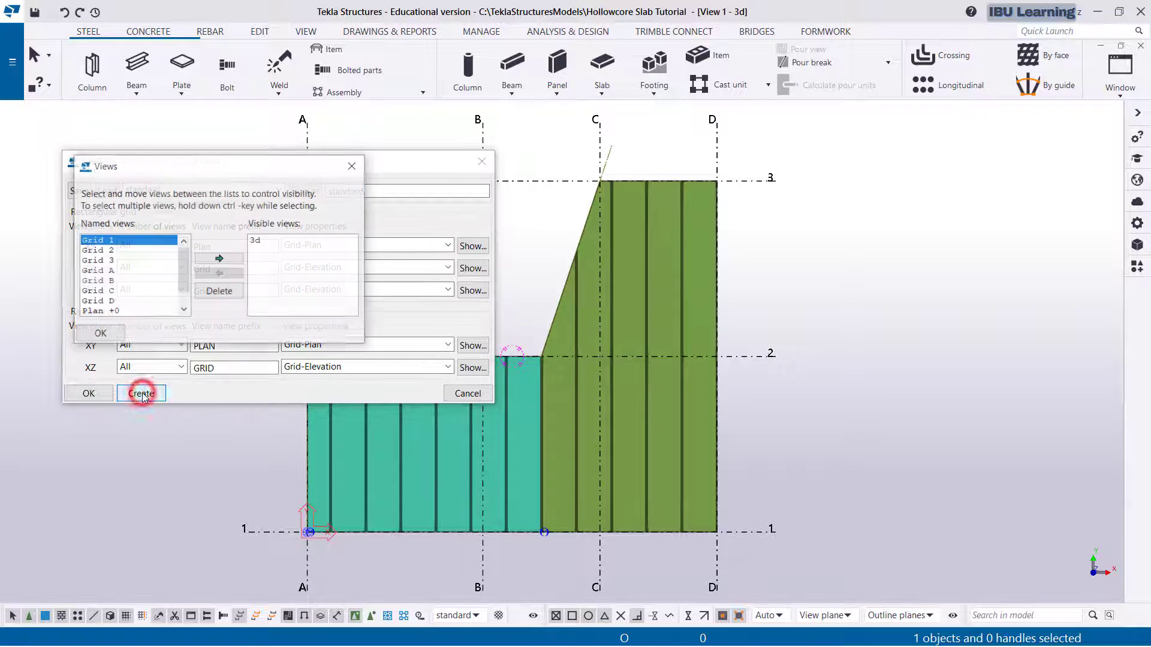
# Look through the named grid and plan views and close the Views and view creation dialogs.
pyautogui.moveTo(185, 263); pyautogui.dragTo(182, 278)
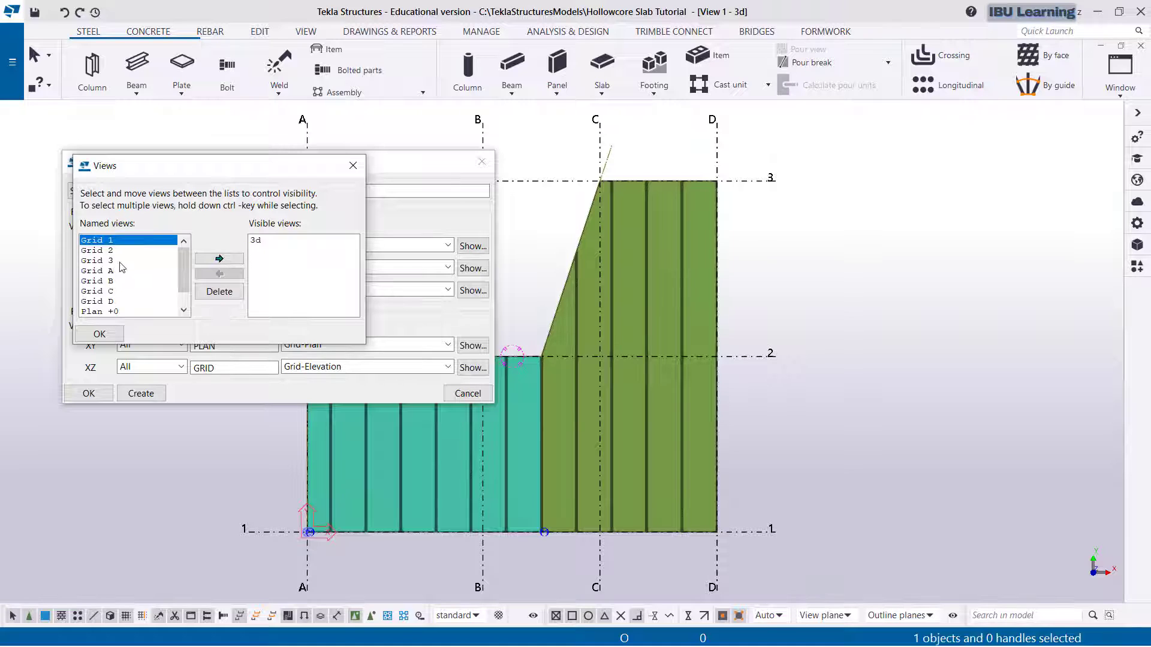
pyautogui.scroll(-1, 123, 269)
pyautogui.scroll(1, 127, 273)
pyautogui.scroll(-1, 125, 294)
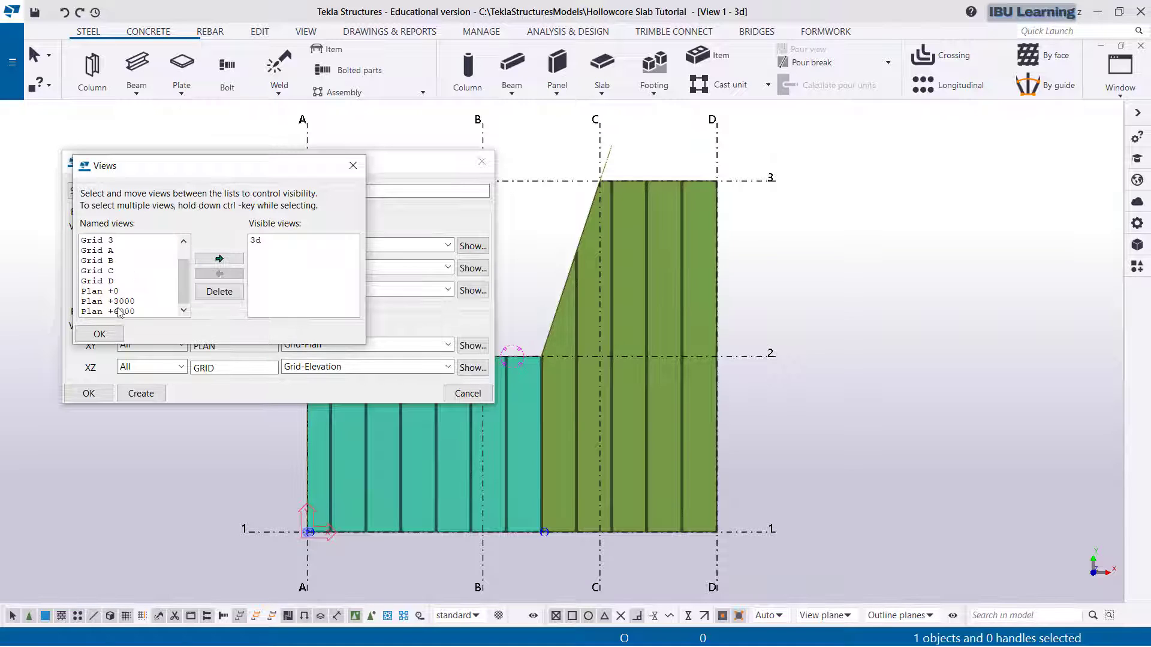
pyautogui.click(353, 166)
pyautogui.click(482, 161)
pyautogui.click(154, 317)
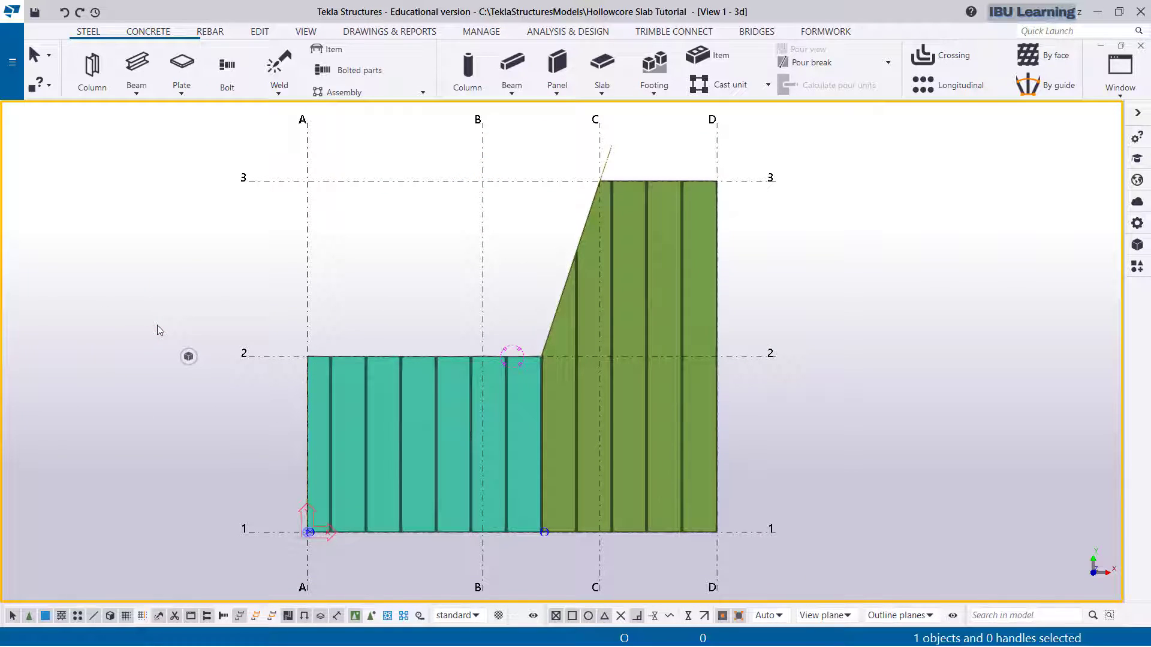
# Reopen the views list and make the named view Plan +0 visible.
pyautogui.hotkey('ctrl', 'i')
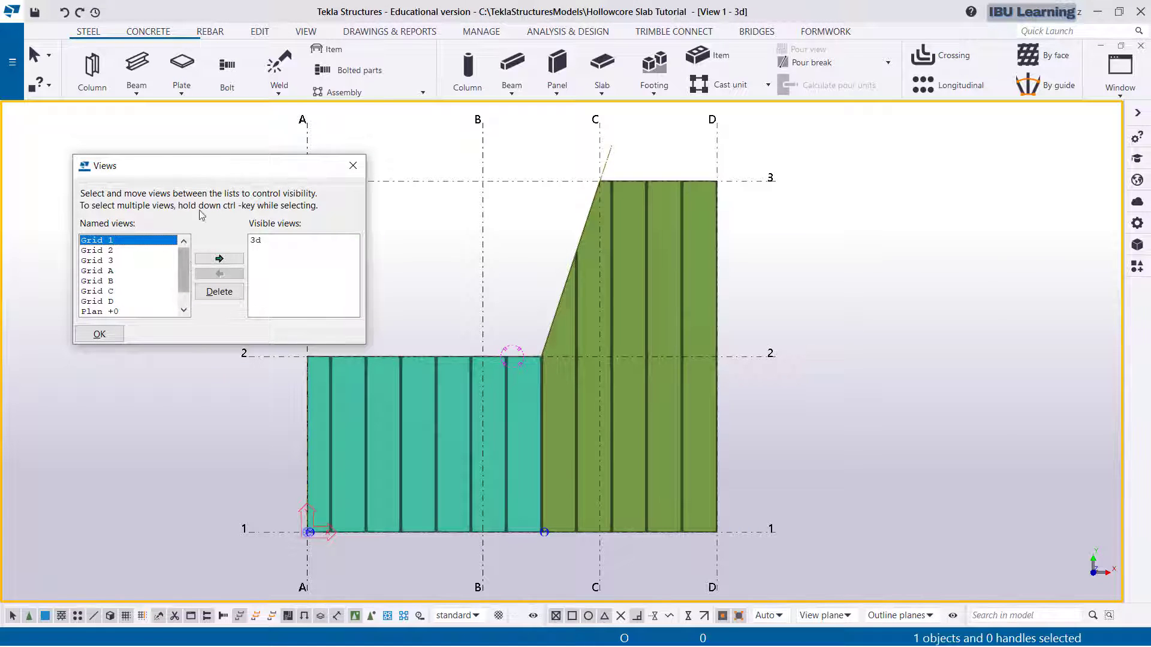
pyautogui.moveTo(173, 173); pyautogui.dragTo(159, 169)
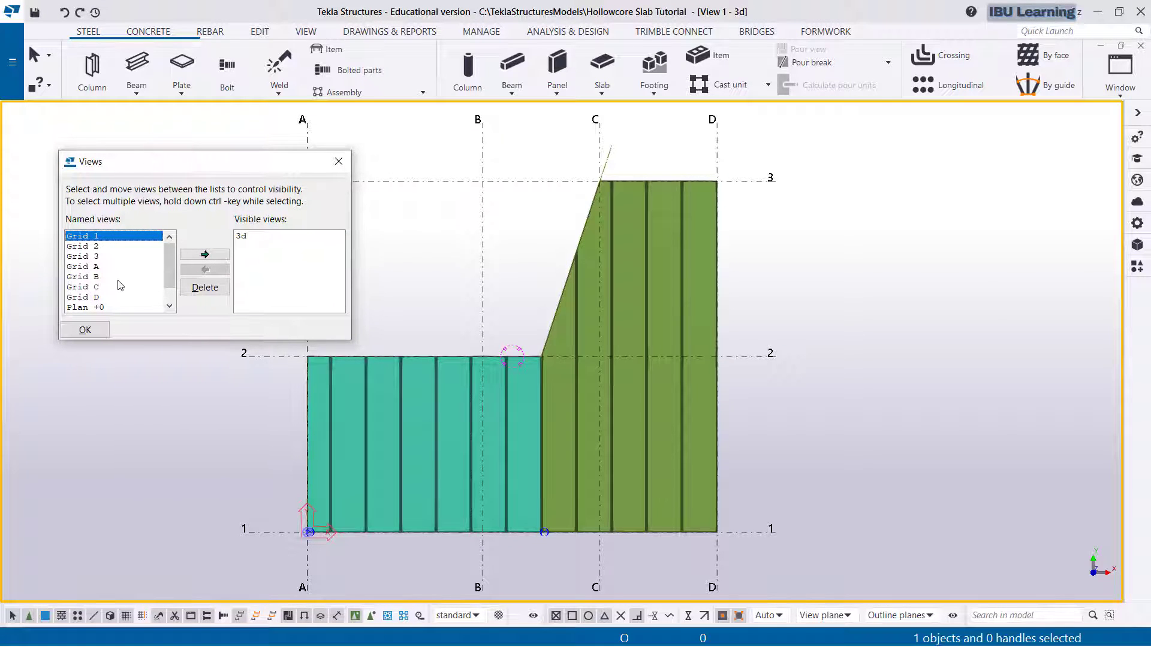
pyautogui.moveTo(173, 264); pyautogui.dragTo(171, 276)
pyautogui.click(87, 287)
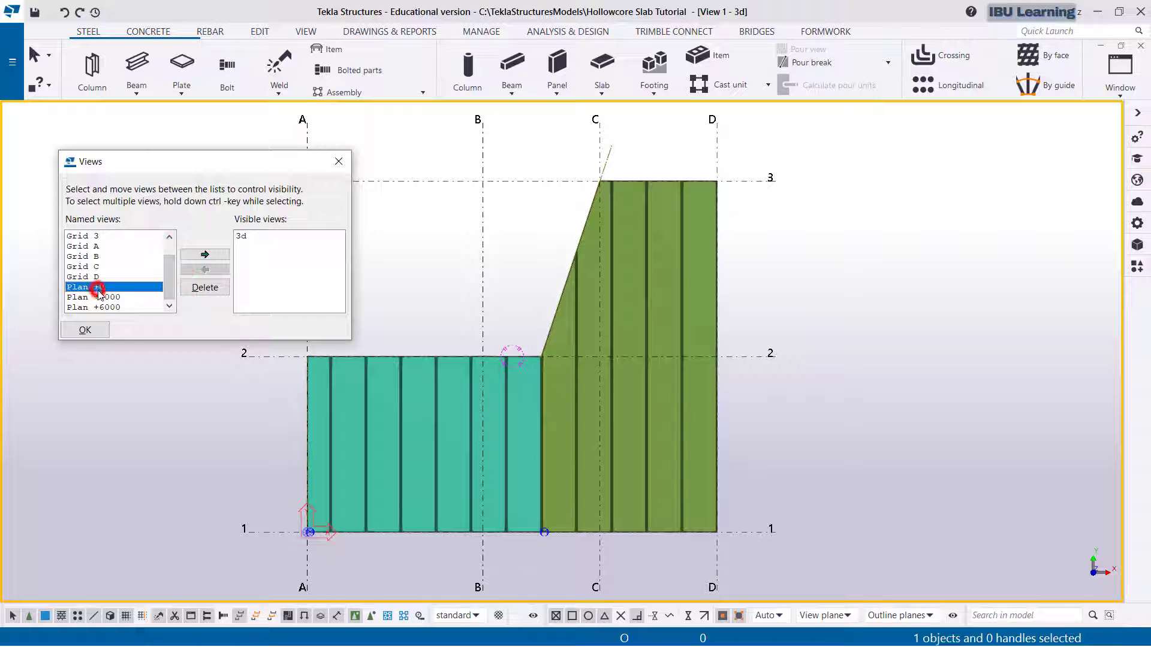
pyautogui.click(207, 254)
pyautogui.press('Return')
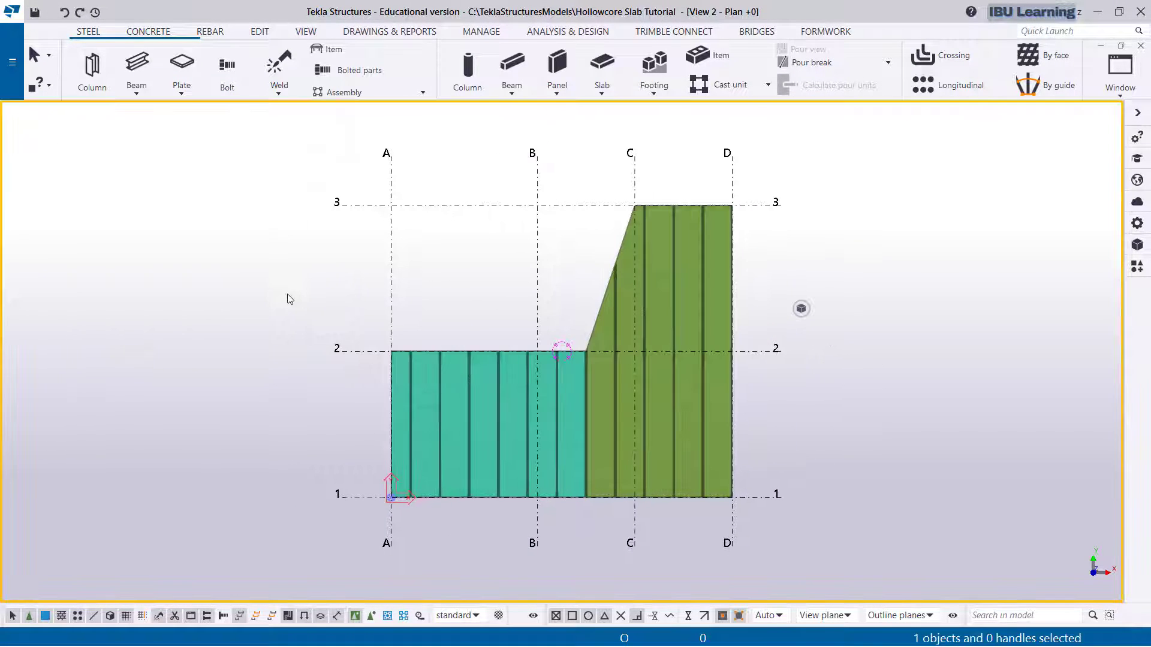
# Close all open model views and make only the named view 3d visible.
pyautogui.click(1124, 87)
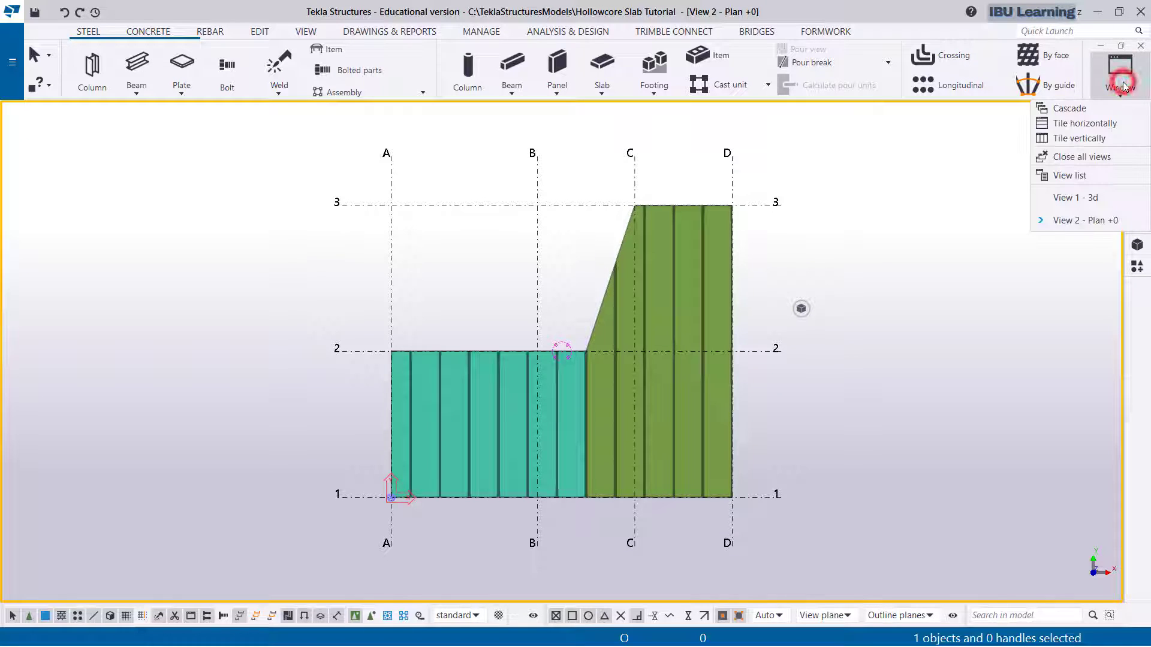
pyautogui.click(1073, 159)
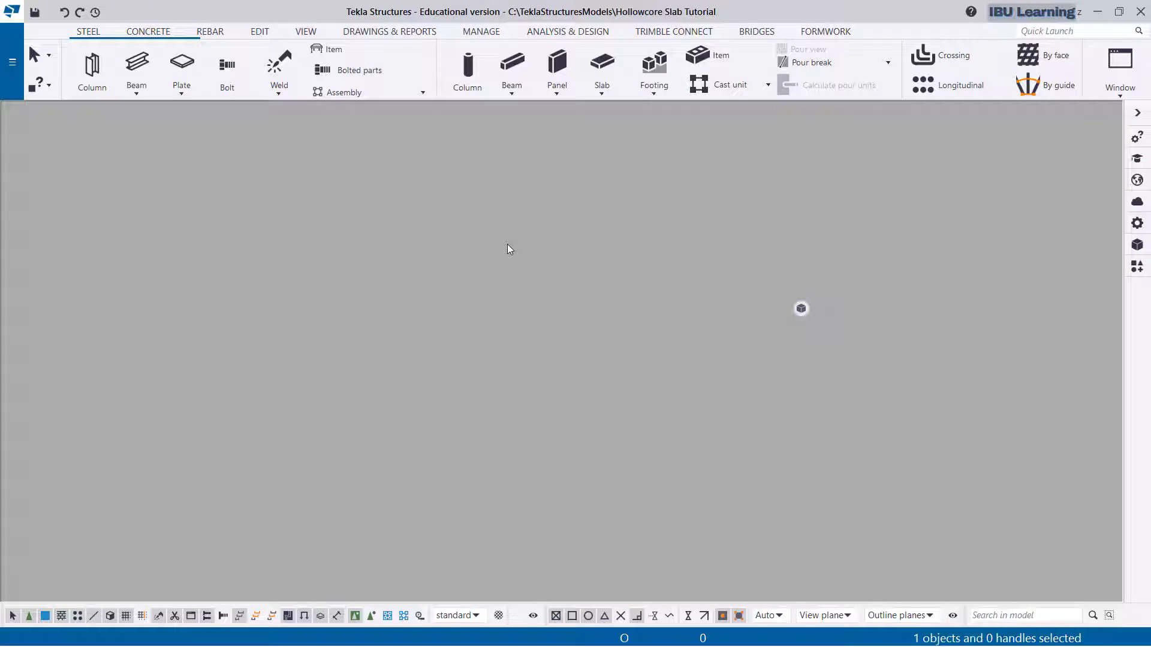
pyautogui.hotkey('ctrl', 'i')
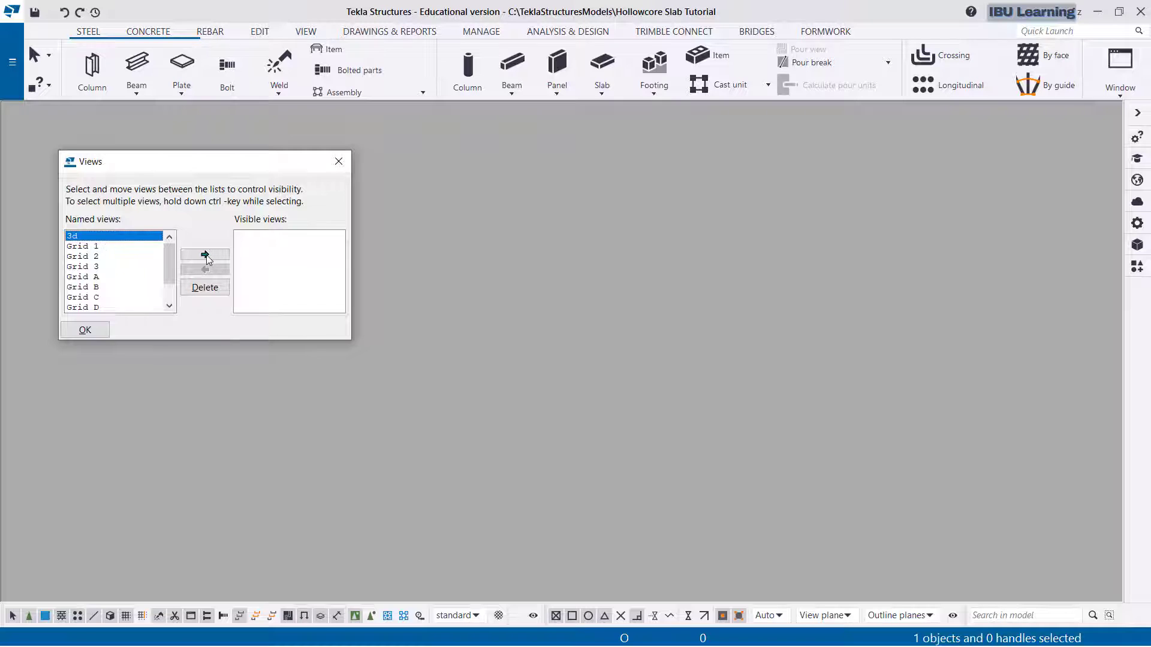
pyautogui.click(206, 256)
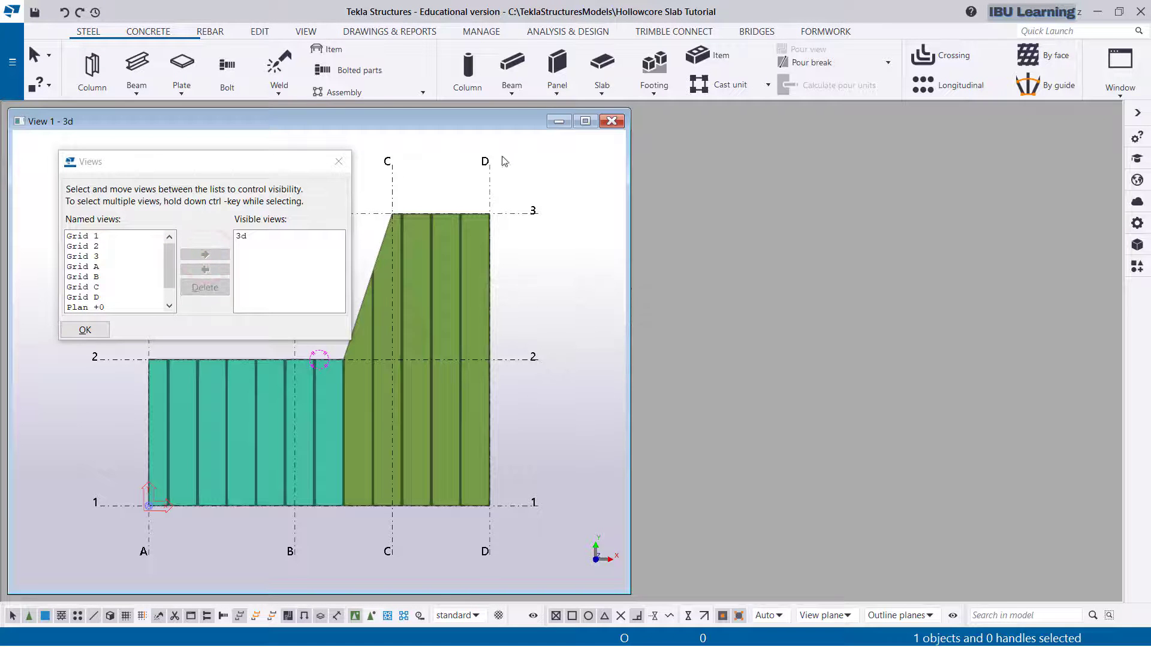
# Switch the 3d view out of plan projection and orbit it to show both floors at a low oblique angle.
pyautogui.click(511, 120)
pyautogui.click(551, 261)
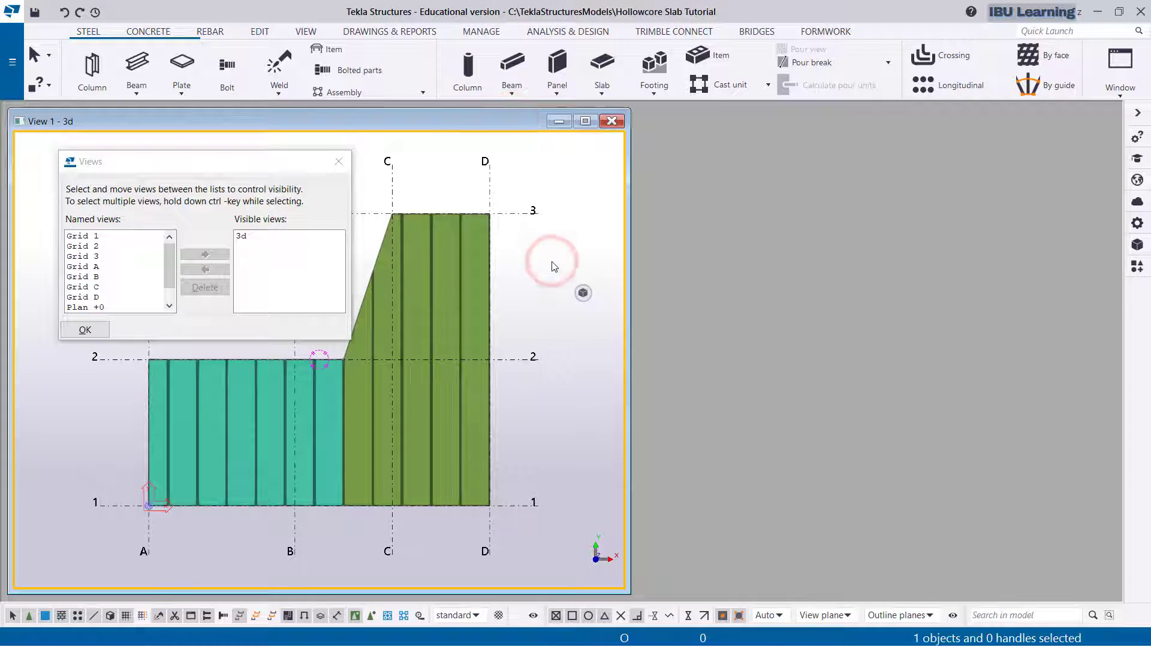
pyautogui.hotkey('ctrl', 'p')
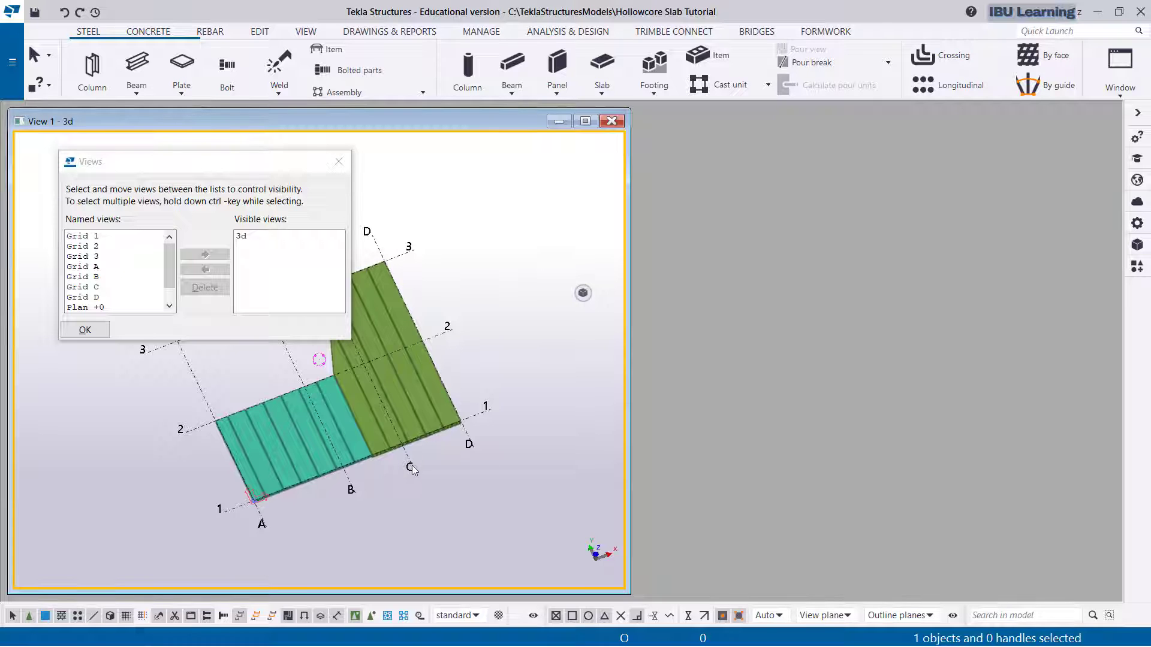
pyautogui.moveTo(417, 458); pyautogui.dragTo(380, 412, button='middle')
pyautogui.scroll(2, 368, 396)
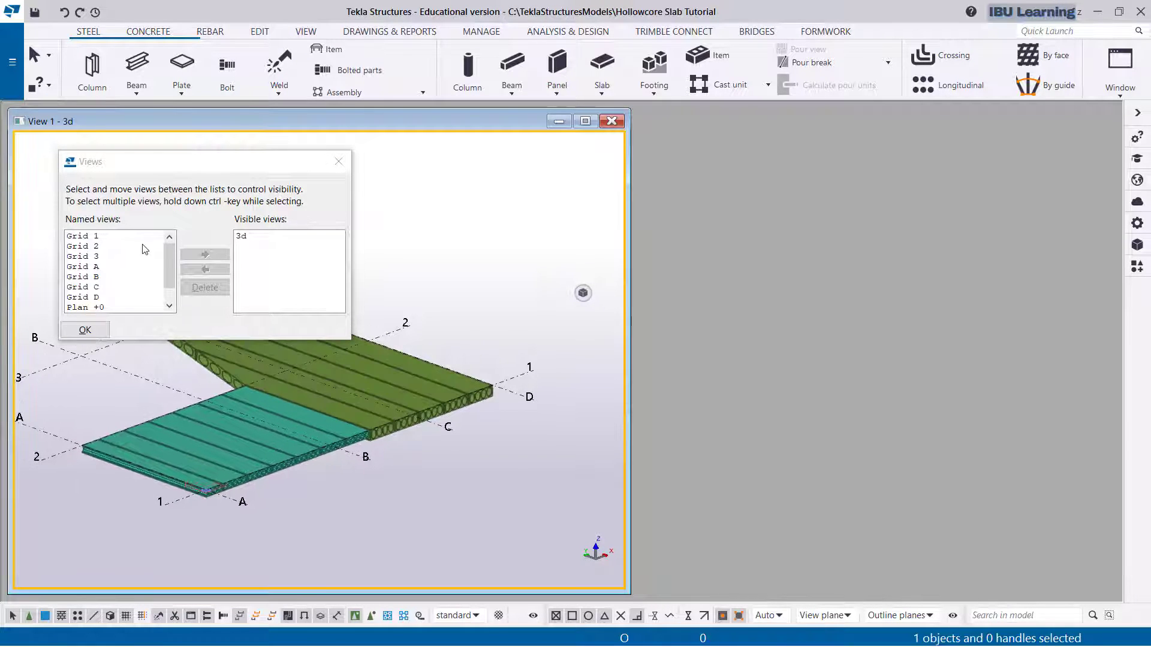
# Make the named view Plan +0 visible as well, move its window off the 3d view and close the views list.
pyautogui.moveTo(171, 269); pyautogui.dragTo(170, 280)
pyautogui.click(93, 287)
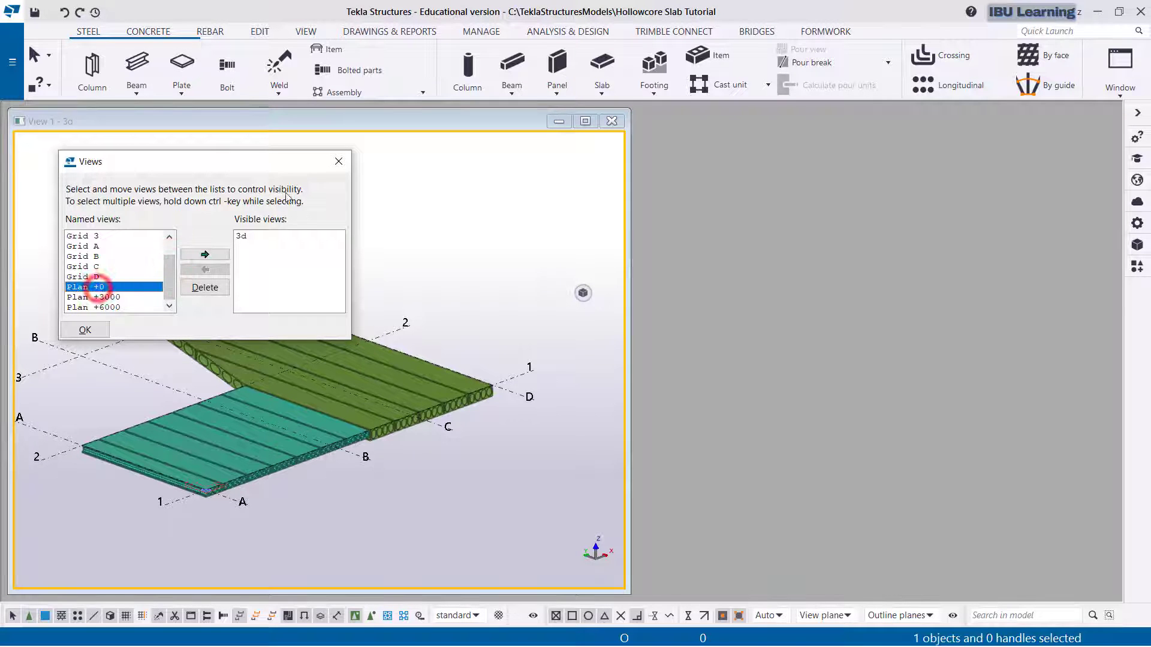
pyautogui.click(205, 254)
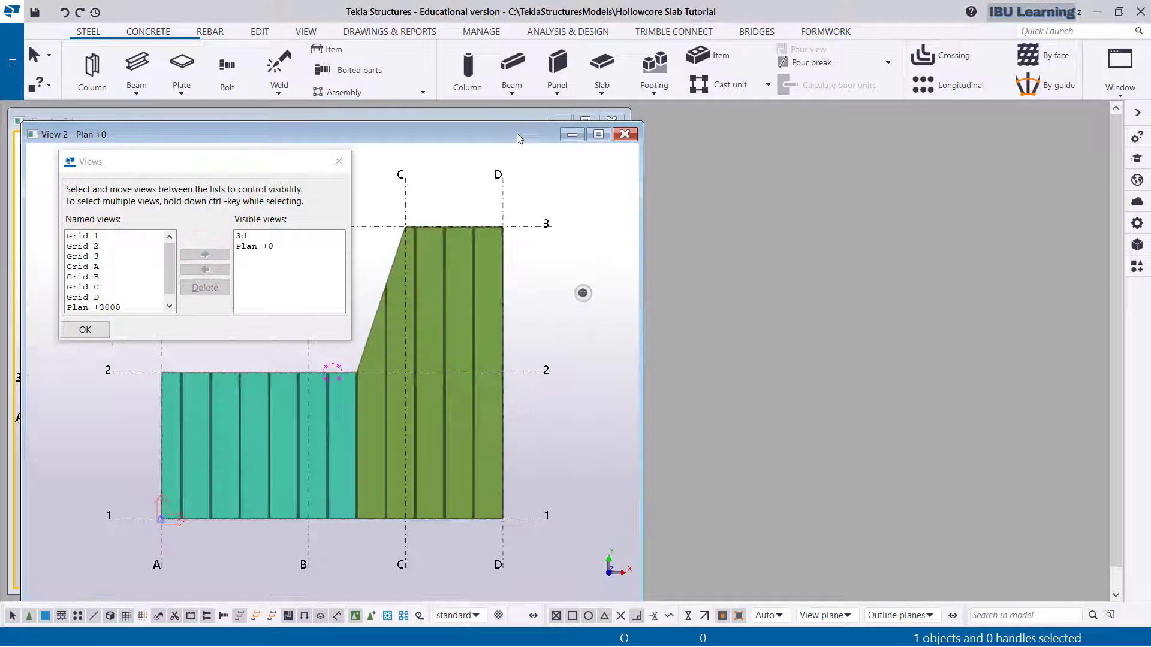
pyautogui.moveTo(517, 133); pyautogui.dragTo(808, 137)
pyautogui.click(339, 161)
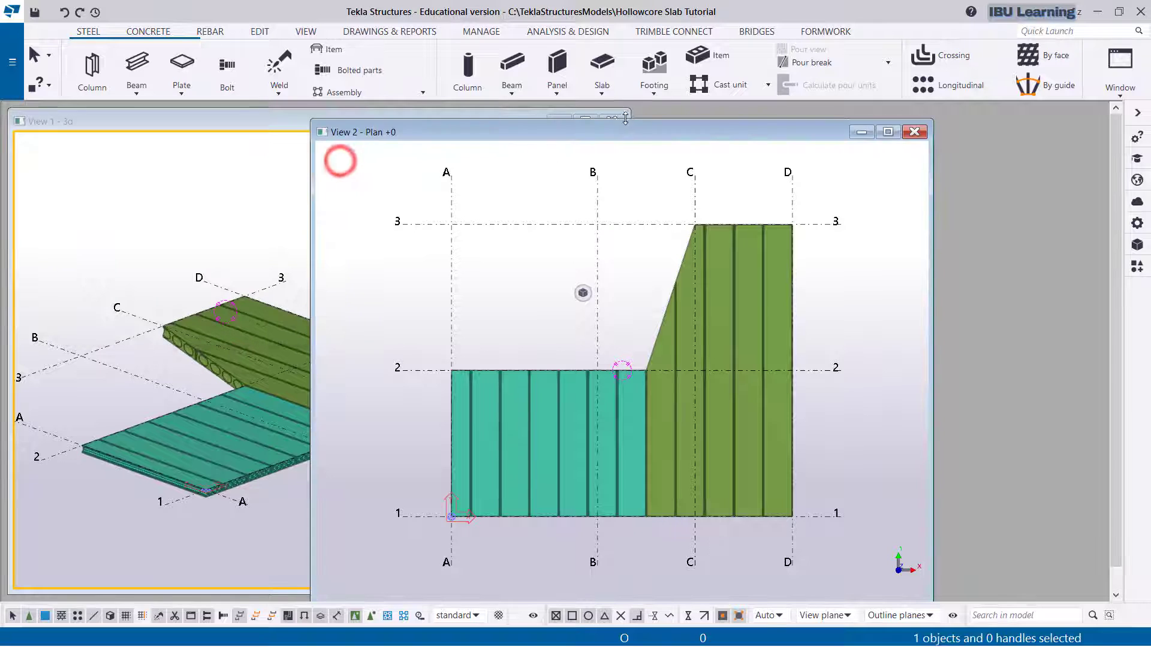
# Tile the Plan +0 and 3d view windows vertically and select both views together.
pyautogui.moveTo(619, 130); pyautogui.dragTo(733, 124)
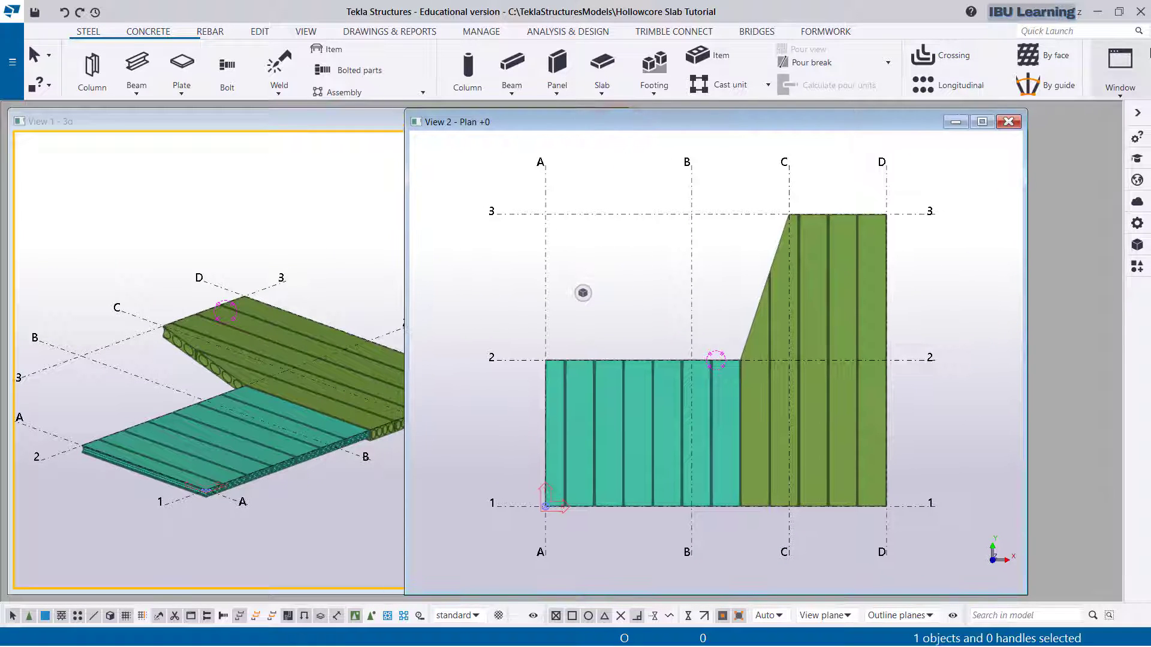
pyautogui.click(1129, 73)
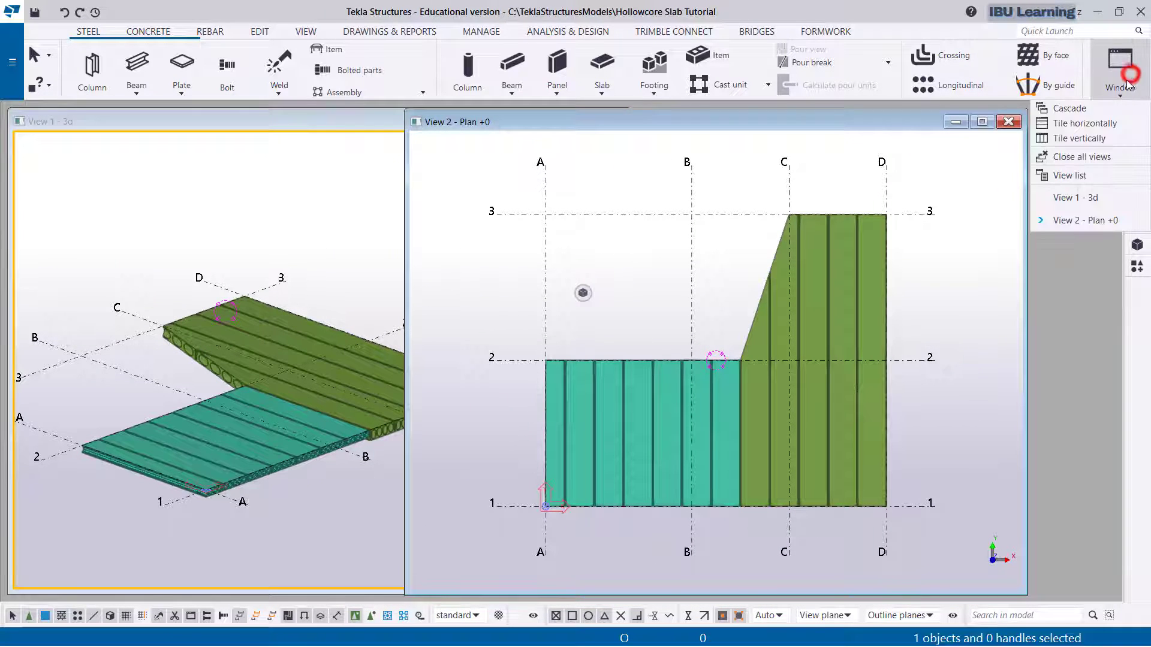
pyautogui.click(1081, 140)
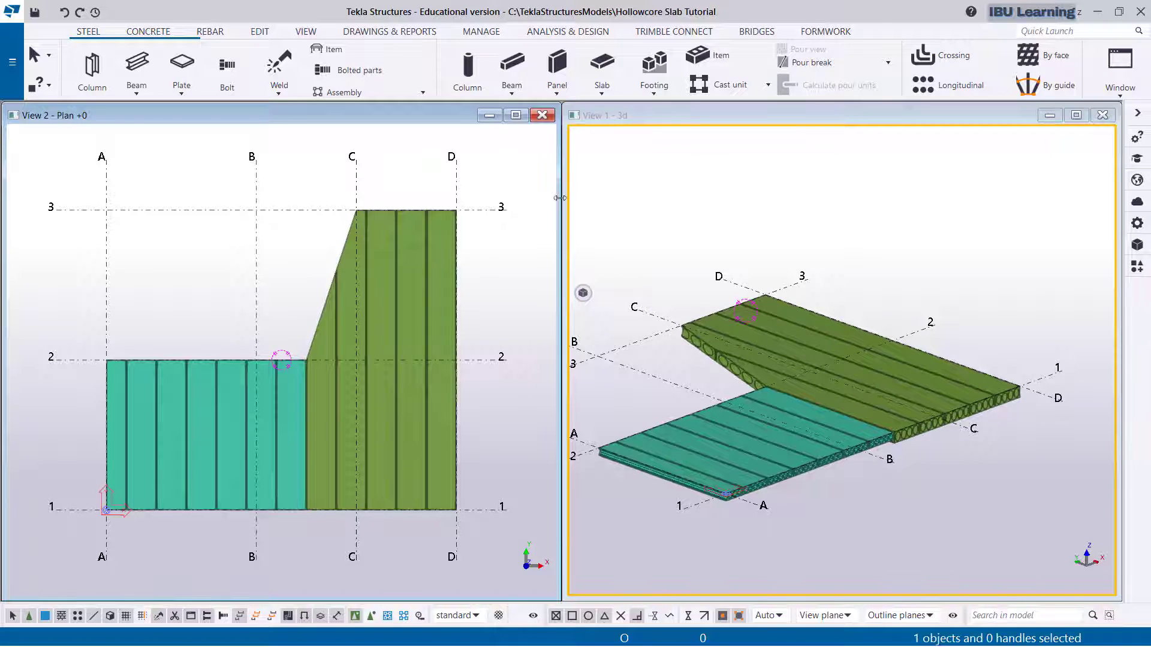
pyautogui.click(503, 164)
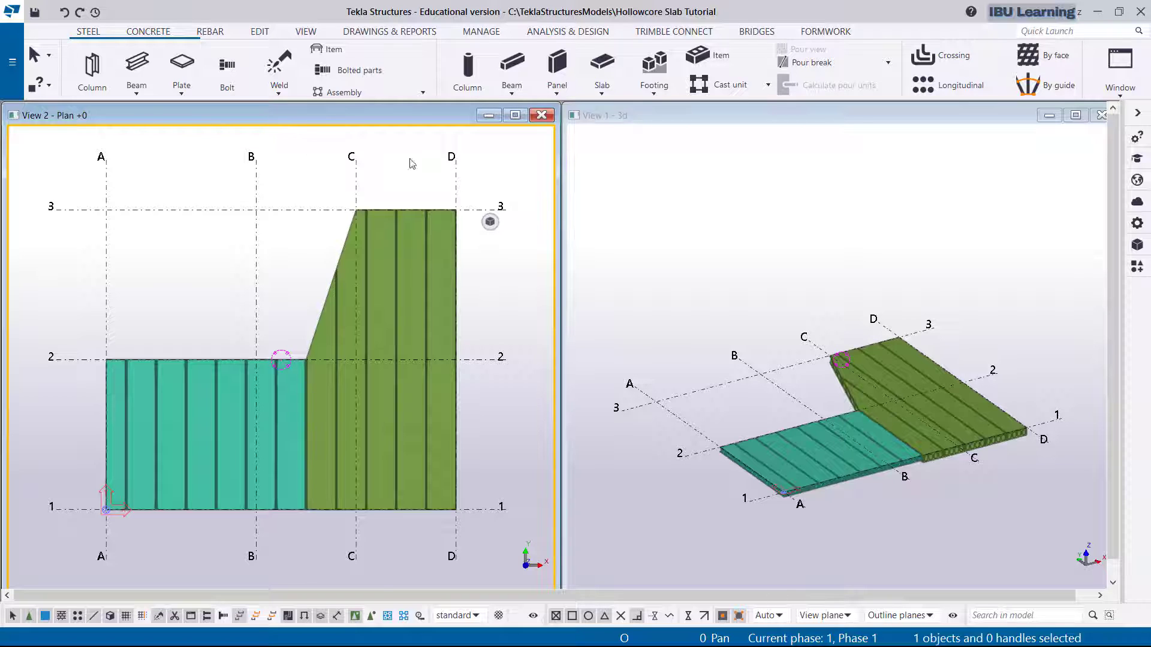
pyautogui.click(681, 175)
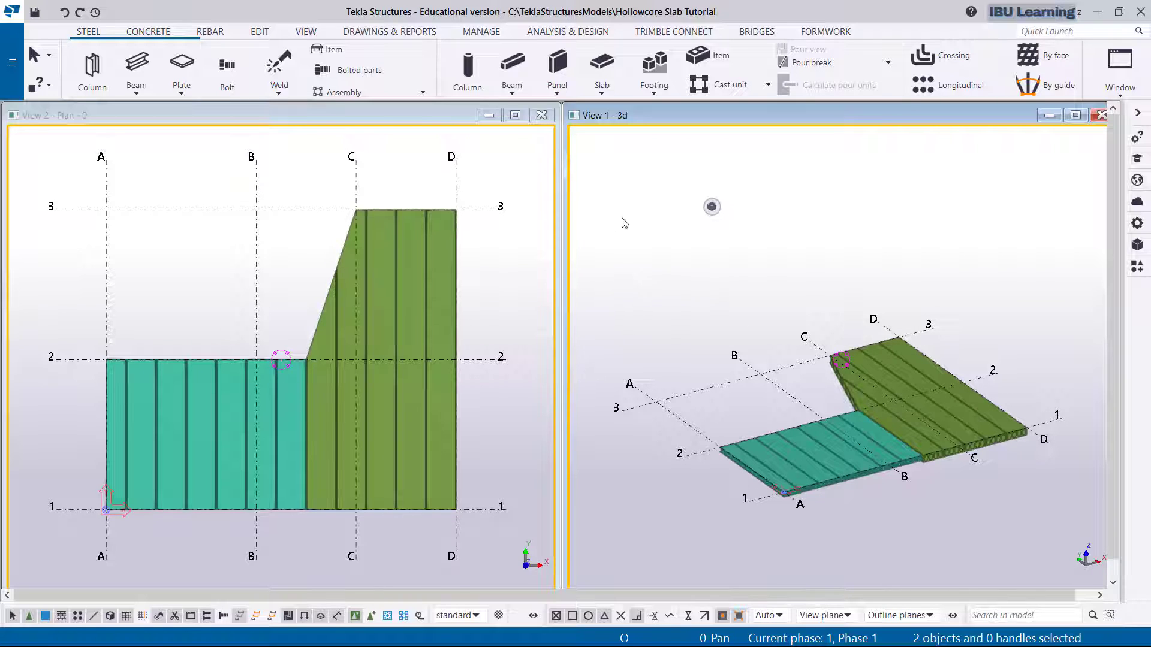
# Create a general arrangement drawing with 3d and Plan +0 on one sheet, opening it on creation, and maximize the drawing window.
pyautogui.click(392, 33)
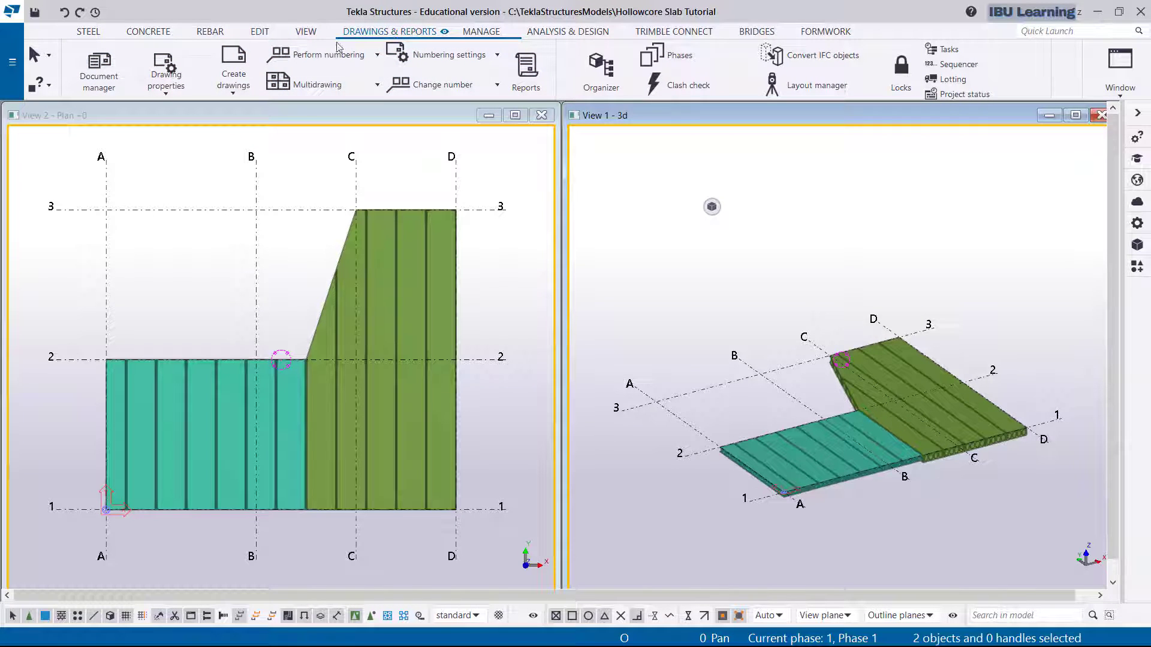
pyautogui.click(233, 88)
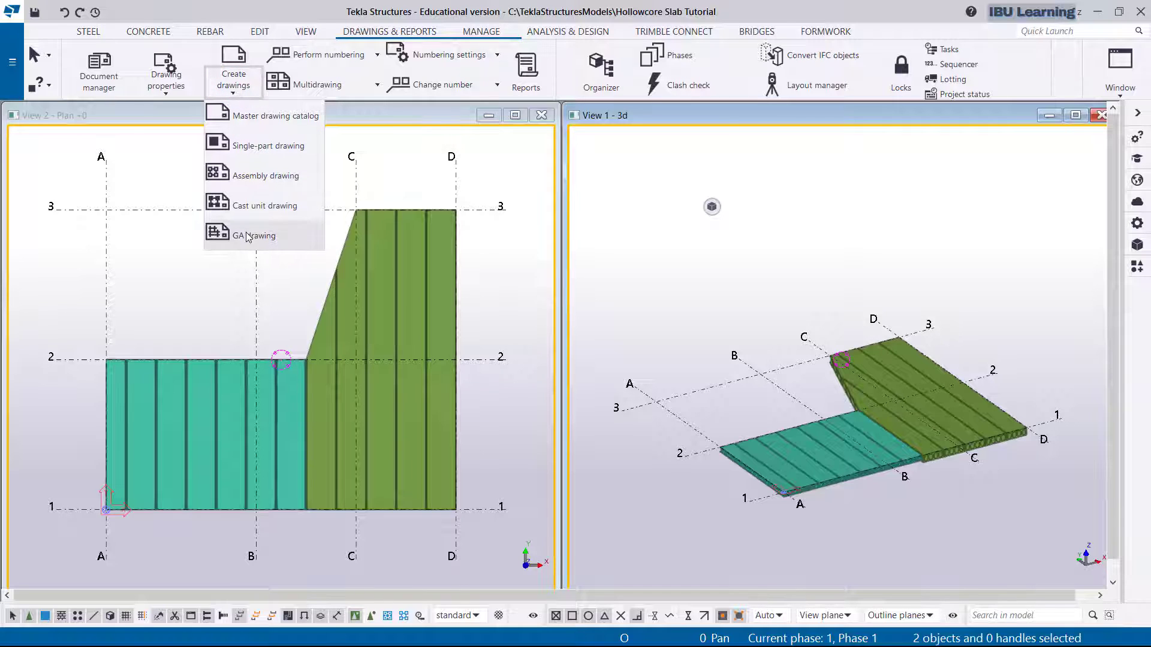
pyautogui.click(264, 236)
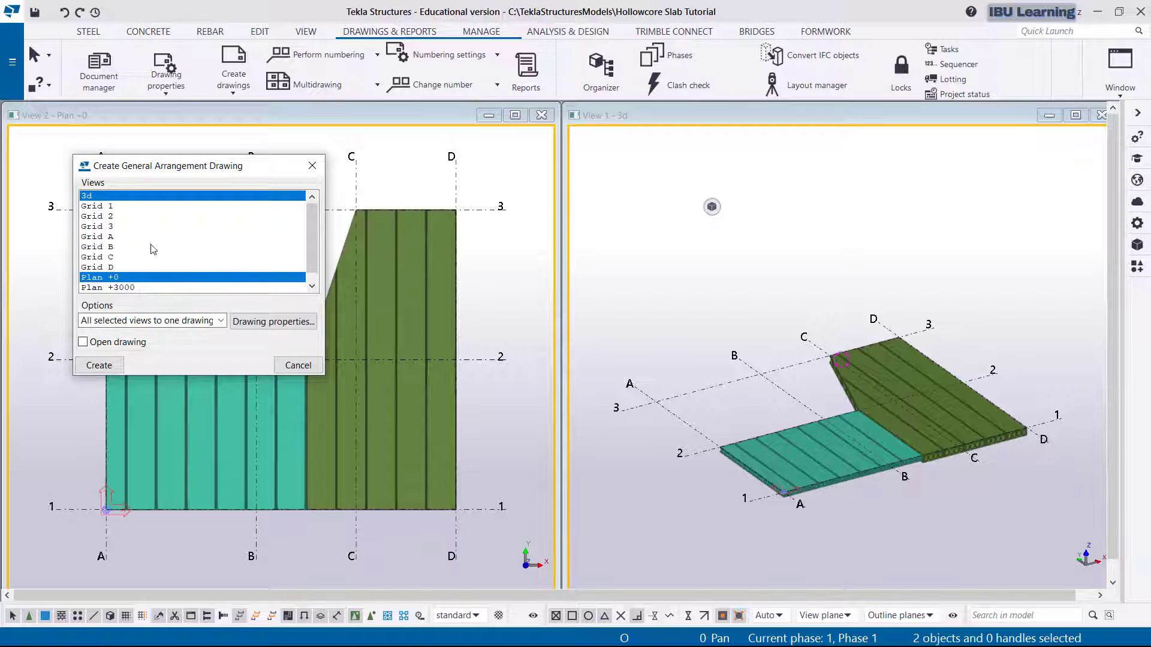
pyautogui.click(107, 342)
pyautogui.click(97, 366)
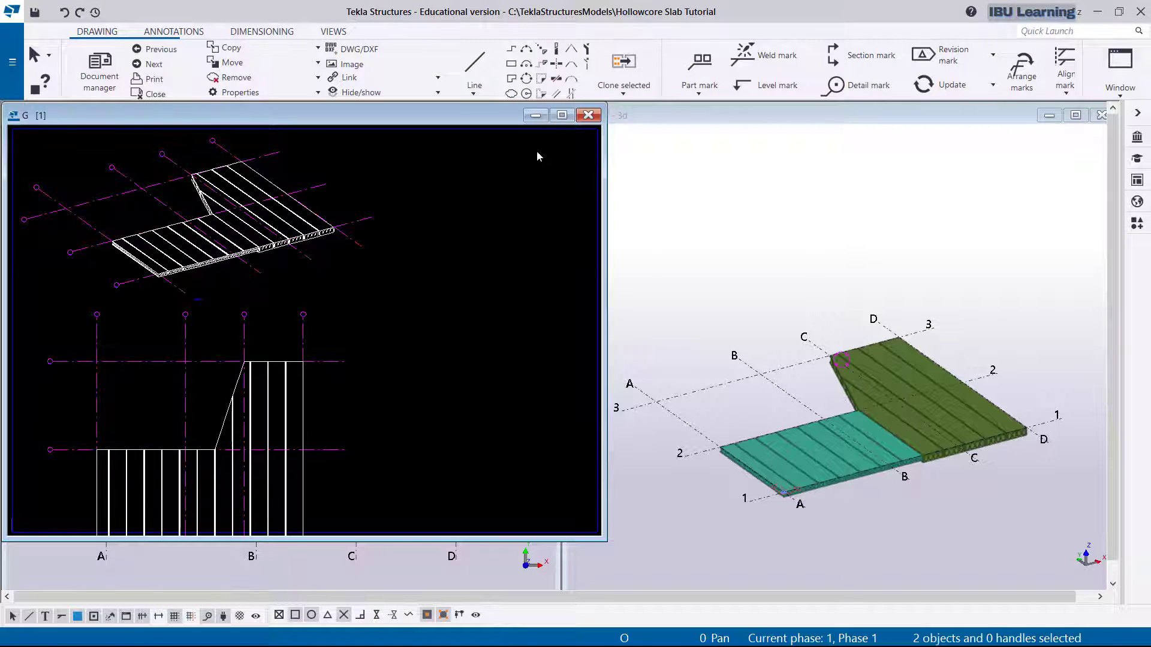
pyautogui.click(561, 115)
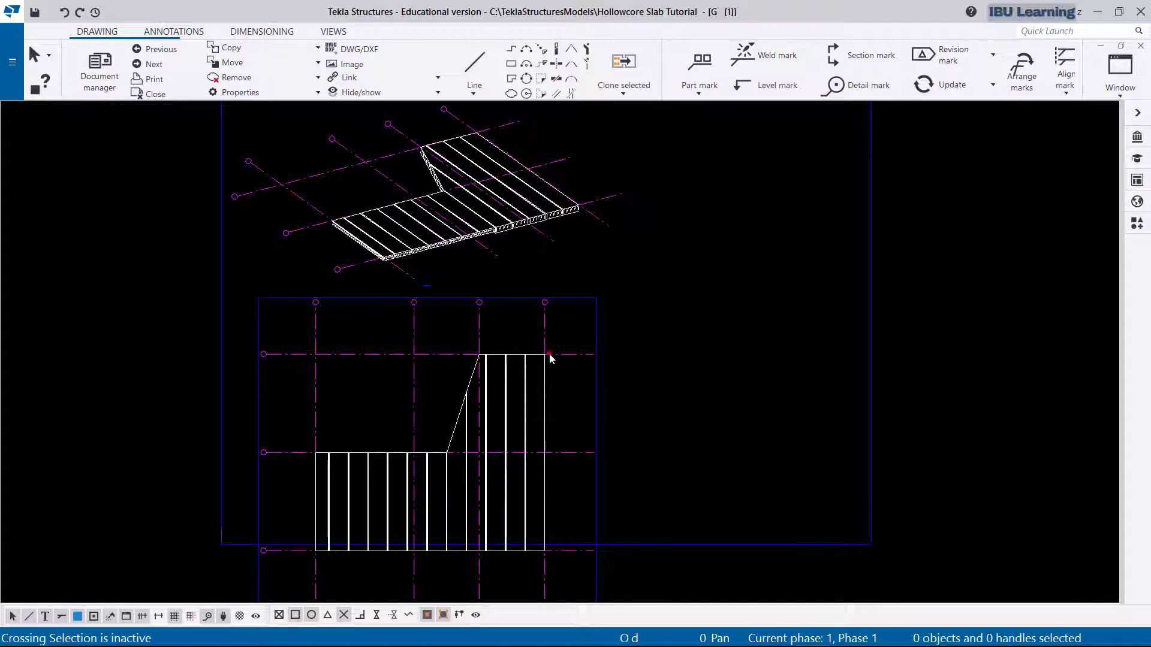
# Move the 3D view from the sheet's upper left to its right half, clear of the space above the plan view.
pyautogui.click(547, 354)
pyautogui.scroll(-2, 599, 273)
pyautogui.click(554, 258)
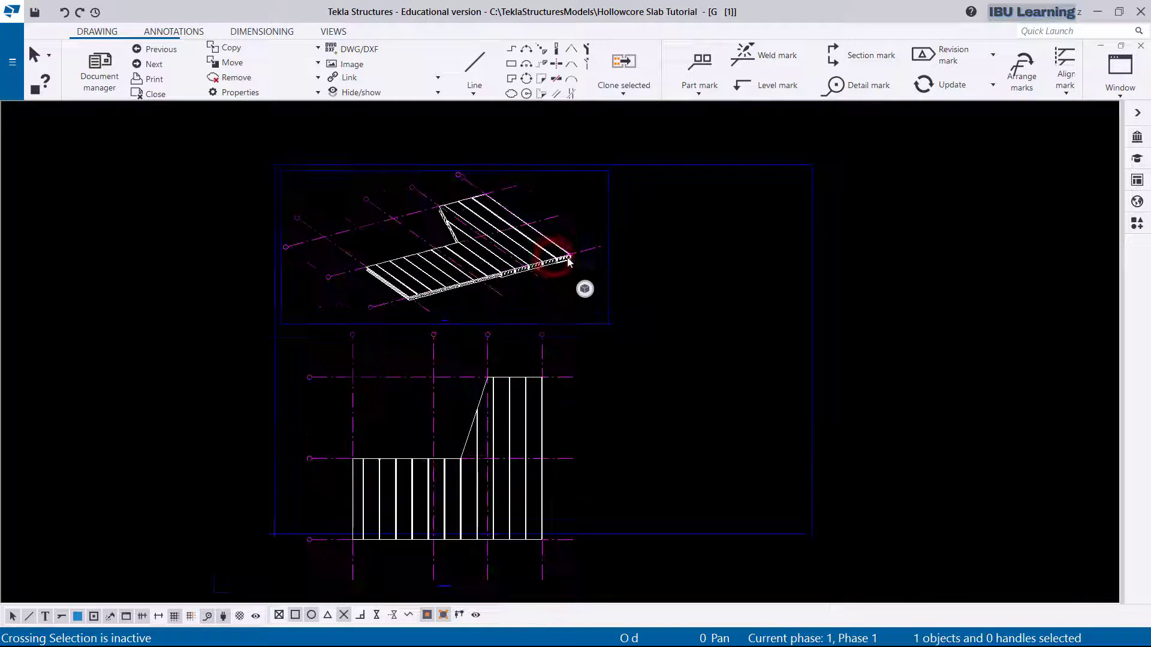
pyautogui.click(607, 234)
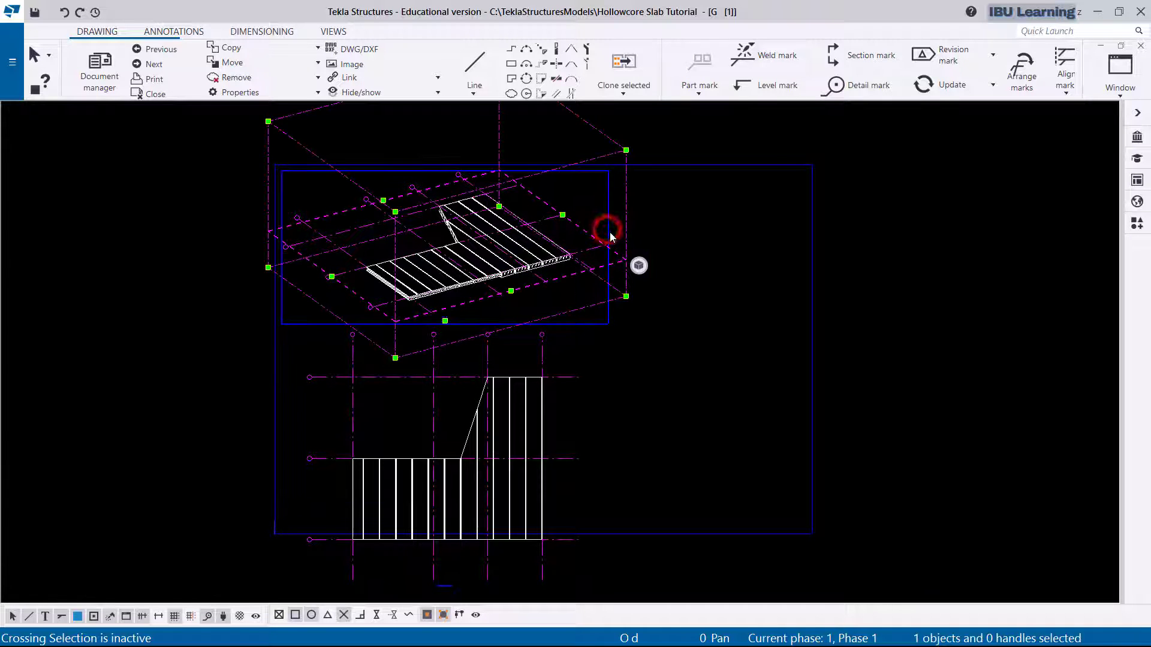
pyautogui.click(645, 368)
pyautogui.moveTo(658, 285)
pyautogui.mouseDown()
pyautogui.moveTo(598, 318)
pyautogui.moveTo(789, 393)
pyautogui.moveTo(788, 403)
pyautogui.mouseUp()
pyautogui.click(980, 460)
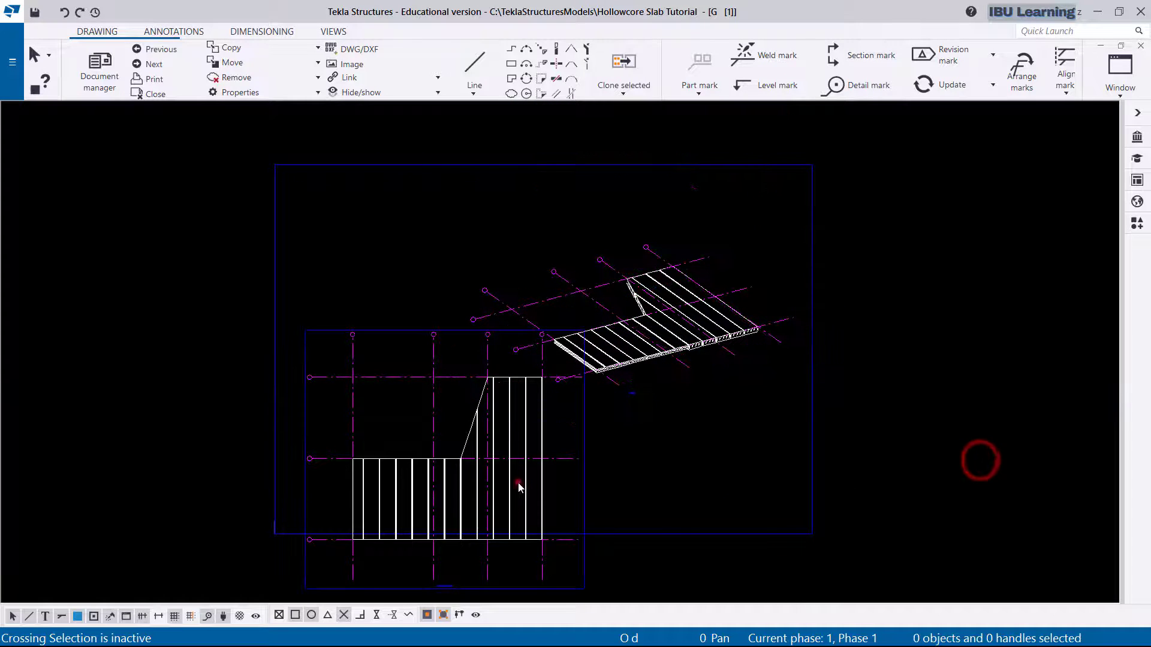
# Move the plan view up and to the left so that it lies inside the sheet frame.
pyautogui.scroll(-2, 515, 484)
pyautogui.click(567, 461)
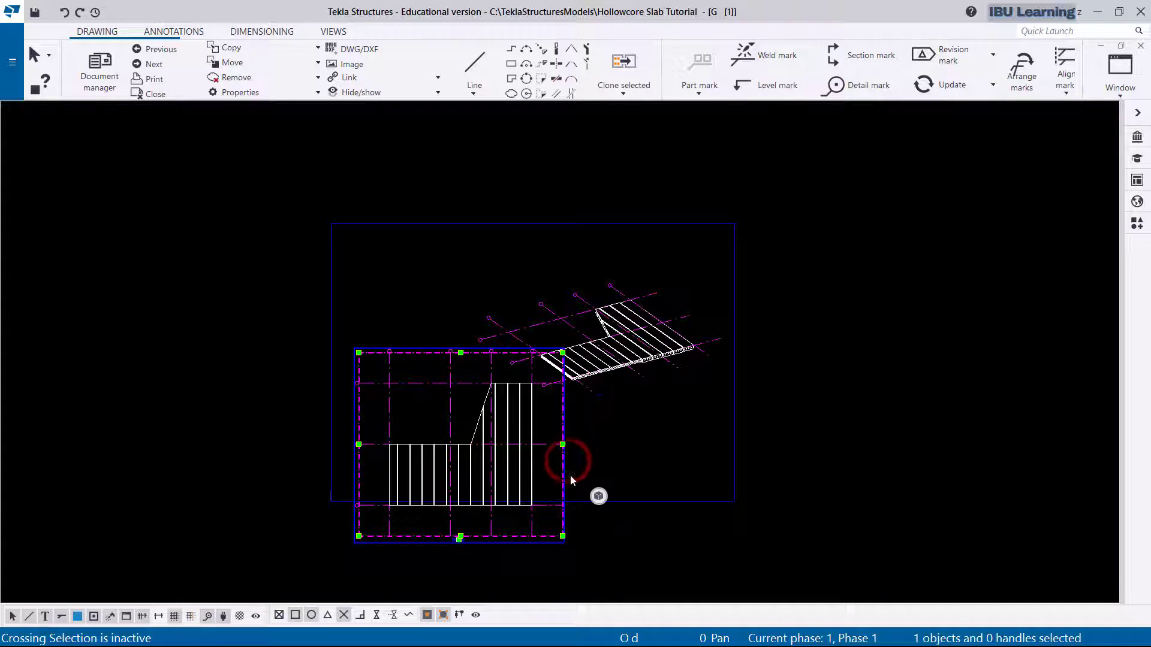
pyautogui.click(628, 544)
pyautogui.scroll(2, 527, 559)
pyautogui.moveTo(569, 557); pyautogui.dragTo(449, 442)
# Shift the 3D view downward on the right half of the sheet and deselect it.
pyautogui.click(644, 299)
pyautogui.moveTo(679, 344)
pyautogui.mouseDown()
pyautogui.moveTo(712, 383)
pyautogui.moveTo(667, 343)
pyautogui.moveTo(691, 398)
pyautogui.mouseUp()
pyautogui.click(924, 396)
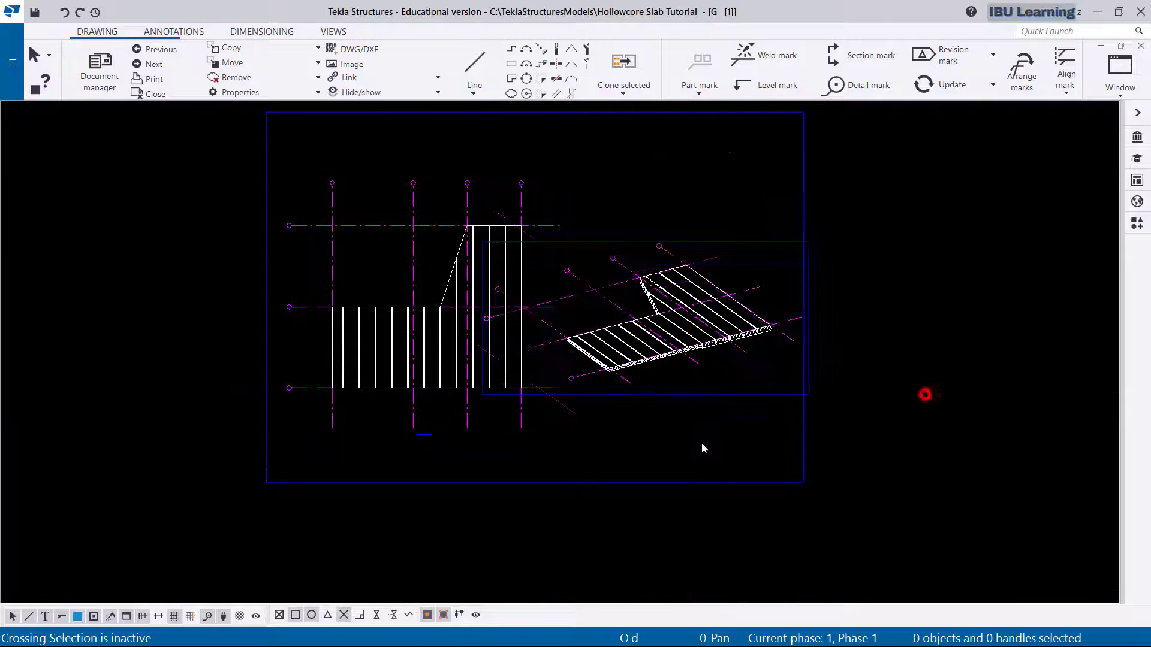
# Move the plan view close to the upper left corner of the sheet frame and deselect it.
pyautogui.scroll(-2, 637, 423)
pyautogui.scroll(2, 530, 276)
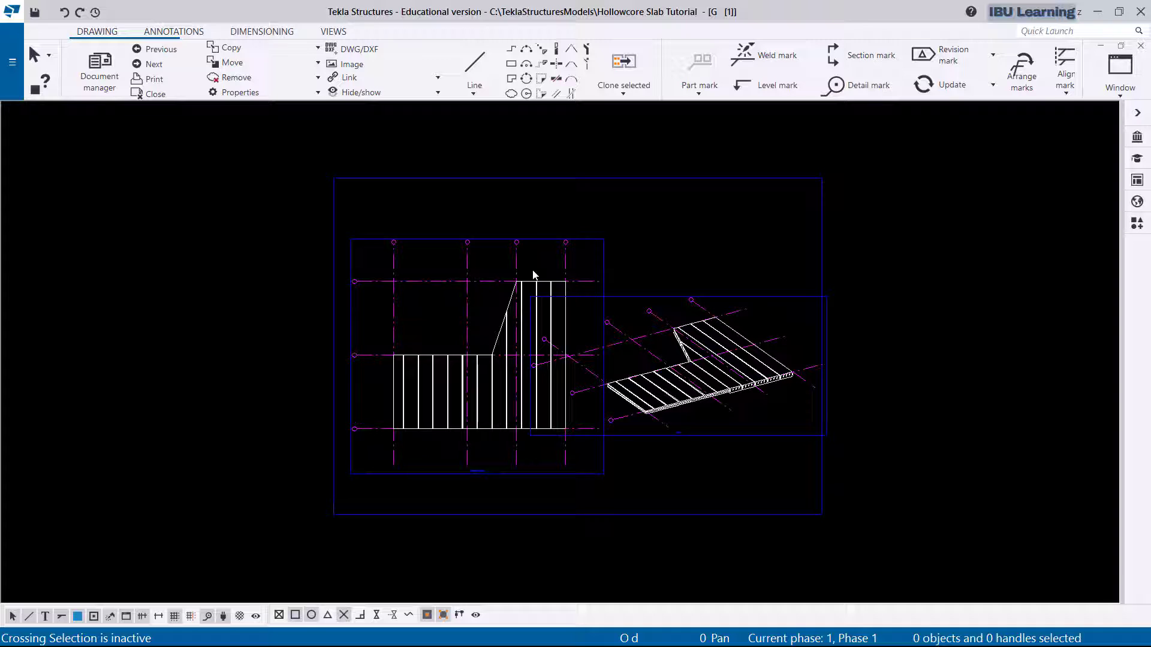
pyautogui.click(512, 243)
pyautogui.moveTo(490, 236); pyautogui.dragTo(476, 205)
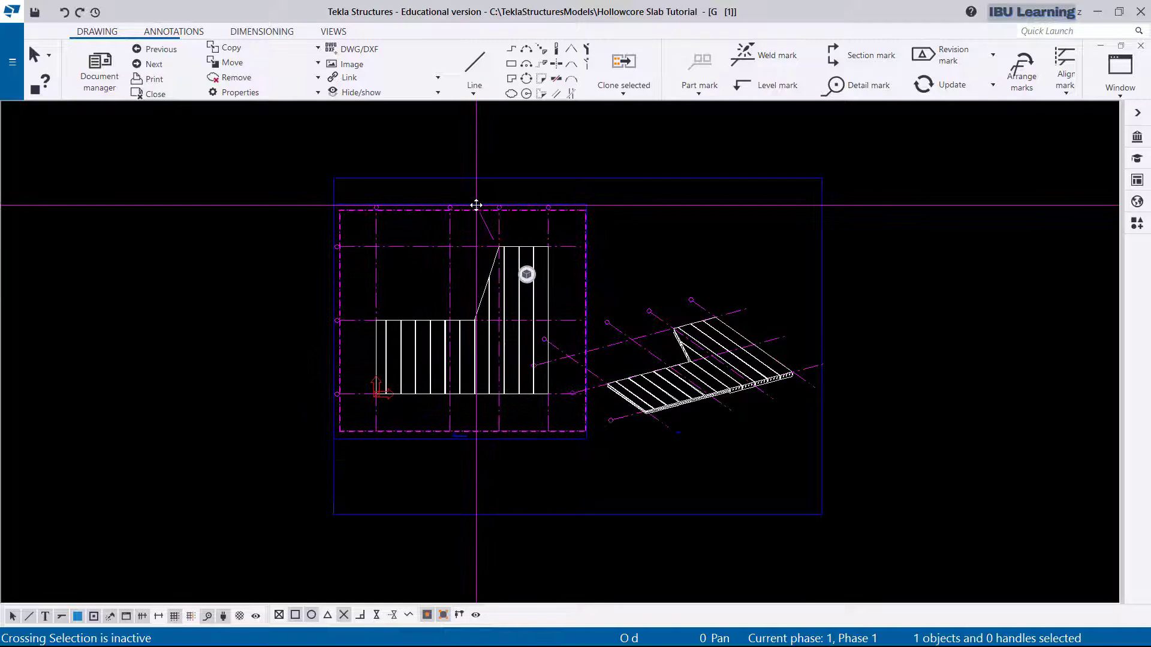
pyautogui.click(704, 403)
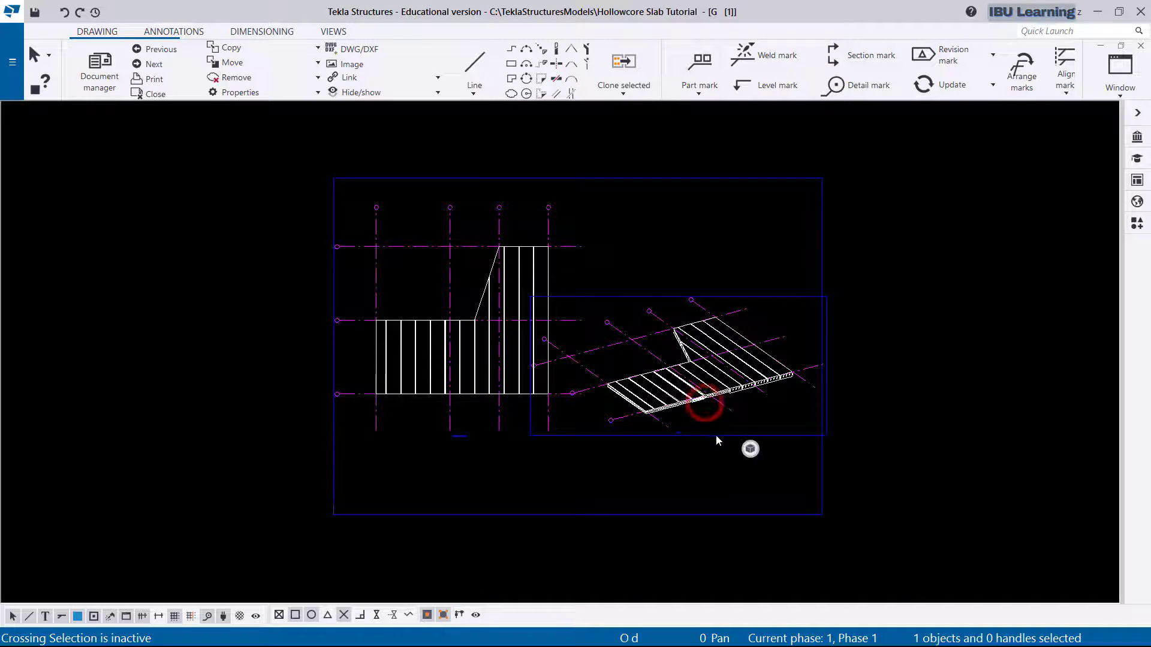
# Nudge the 3D view slightly upward beside the plan view and clear the selection.
pyautogui.click(716, 437)
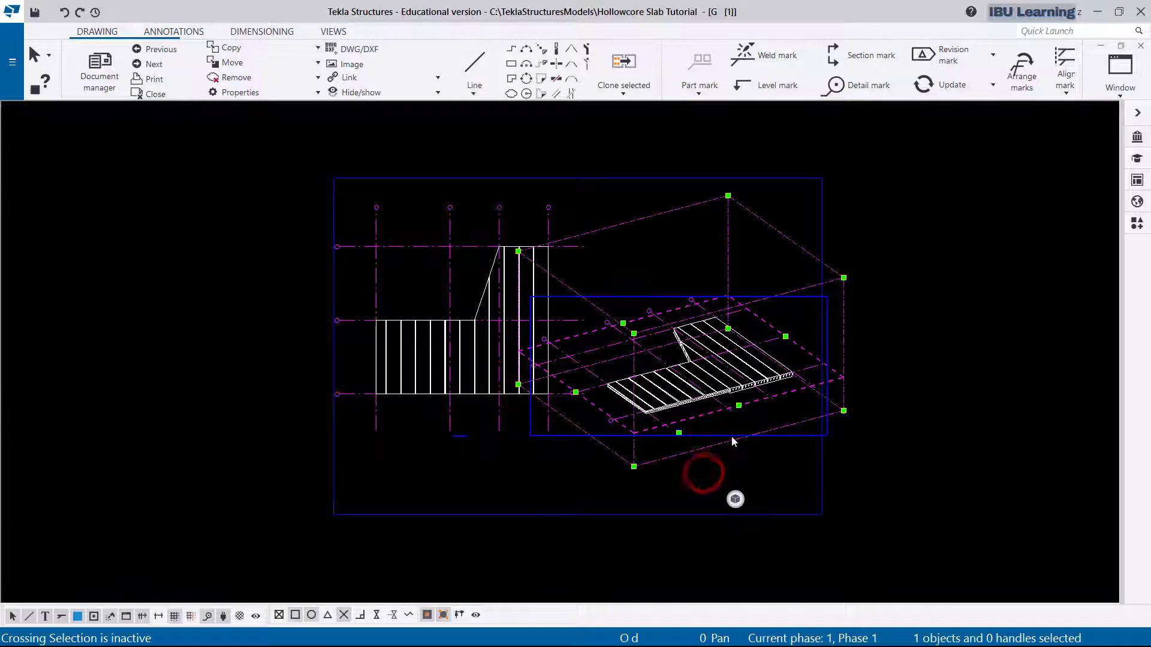
pyautogui.moveTo(732, 439); pyautogui.dragTo(737, 418)
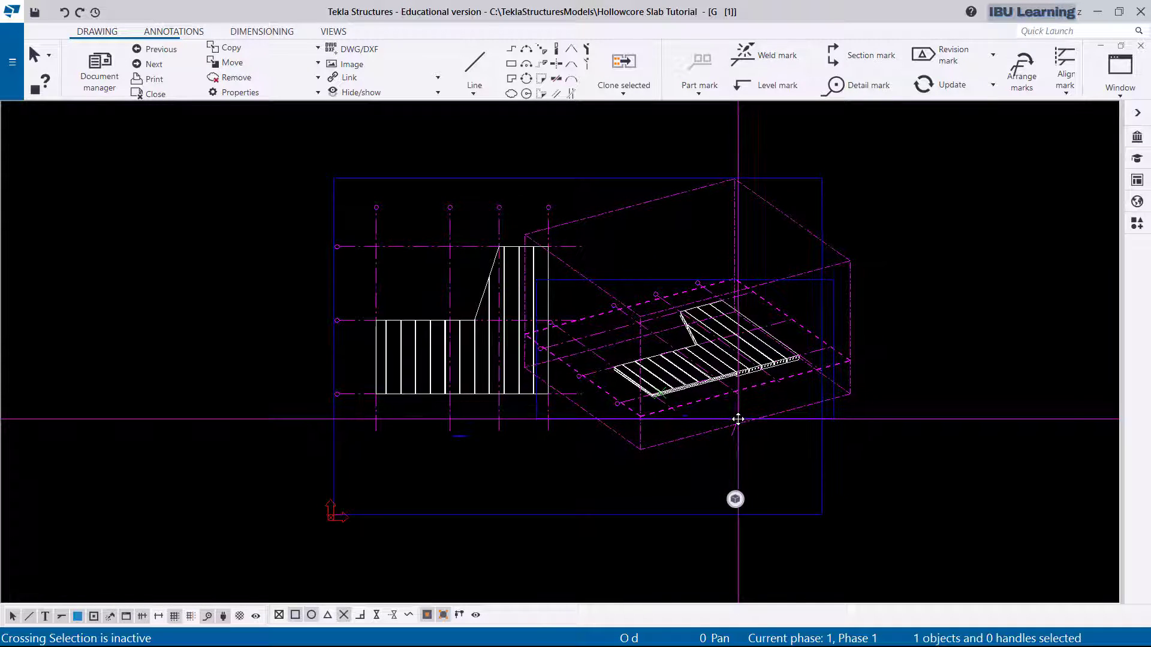
pyautogui.click(898, 430)
pyautogui.scroll(5, 654, 355)
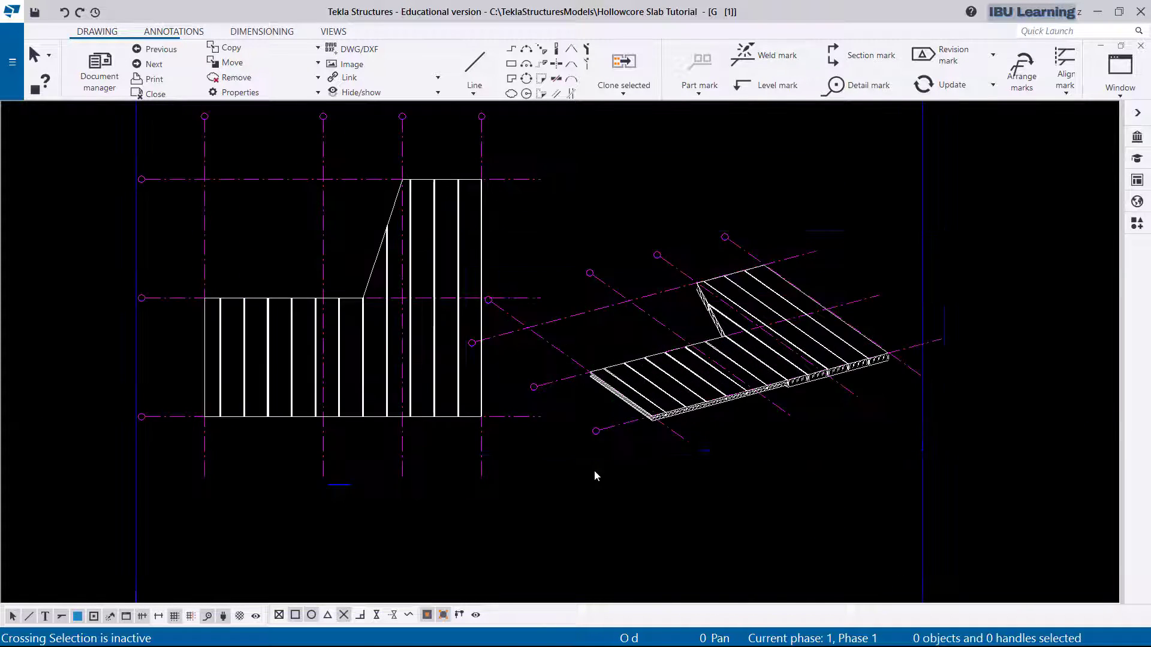
pyautogui.scroll(-6, 377, 407)
# Examine the general arrangement drawing properties and the layout and drawing size settings, closing both dialogs without changes.
pyautogui.click(843, 395)
pyautogui.doubleClick(803, 402)
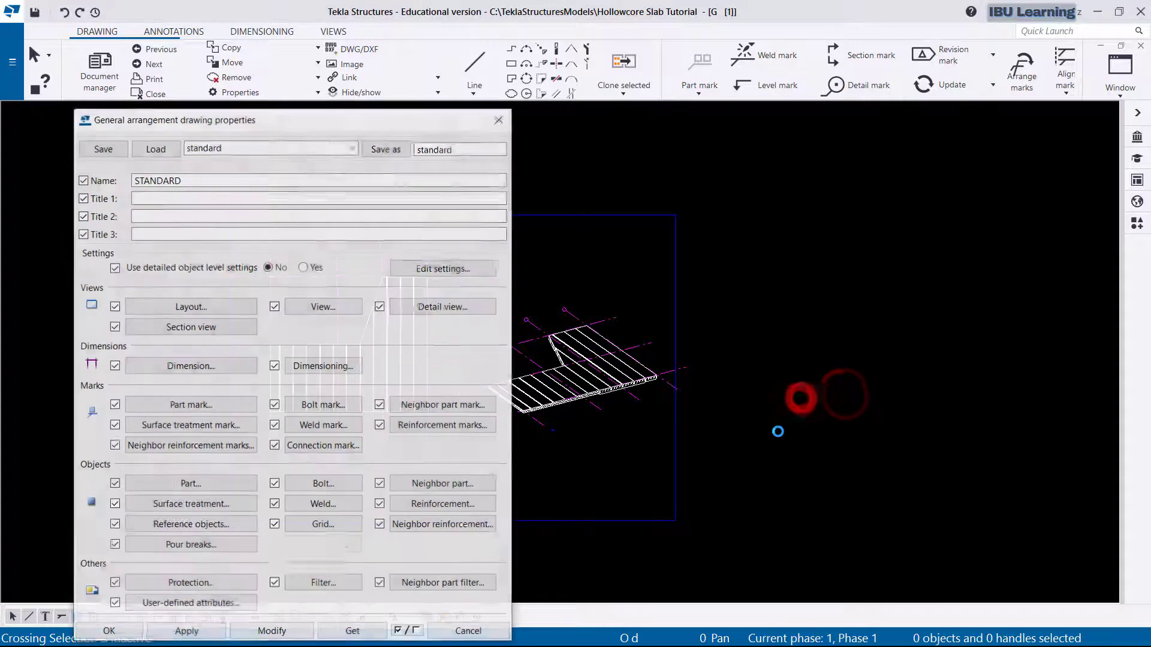
pyautogui.click(219, 308)
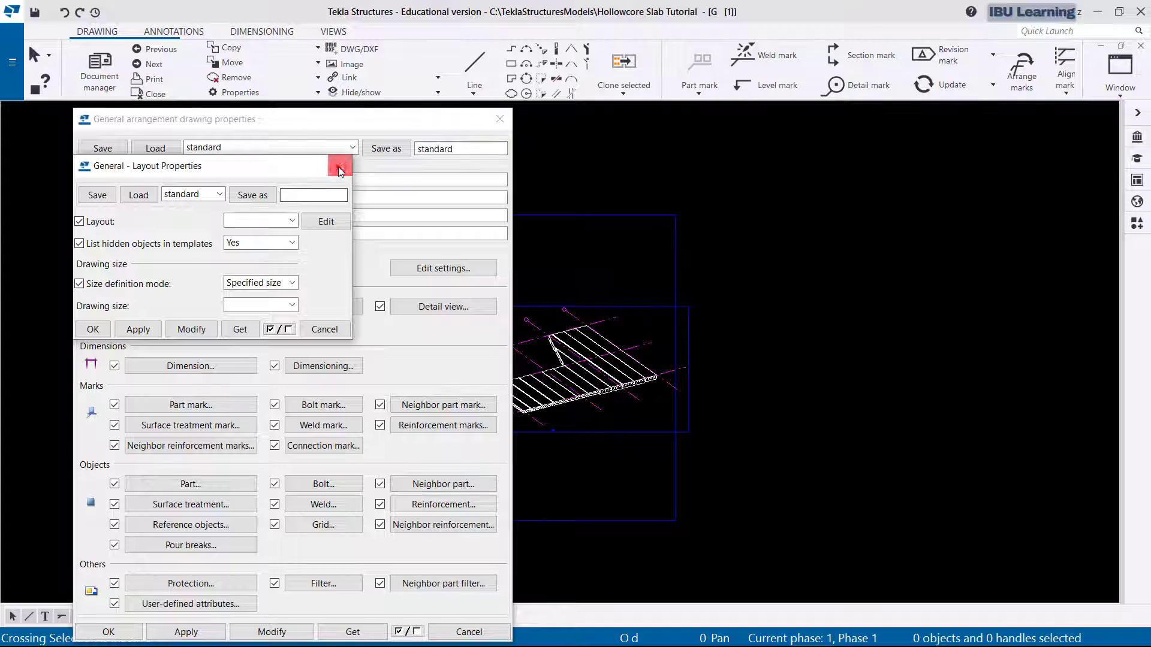
pyautogui.click(339, 165)
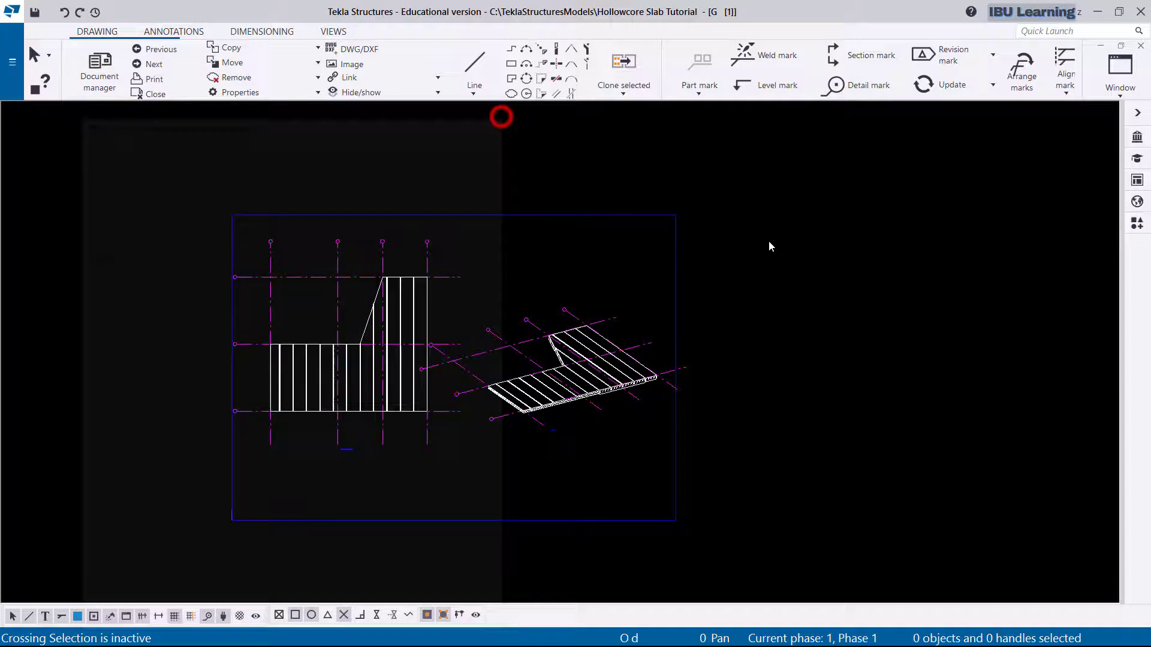
pyautogui.click(499, 119)
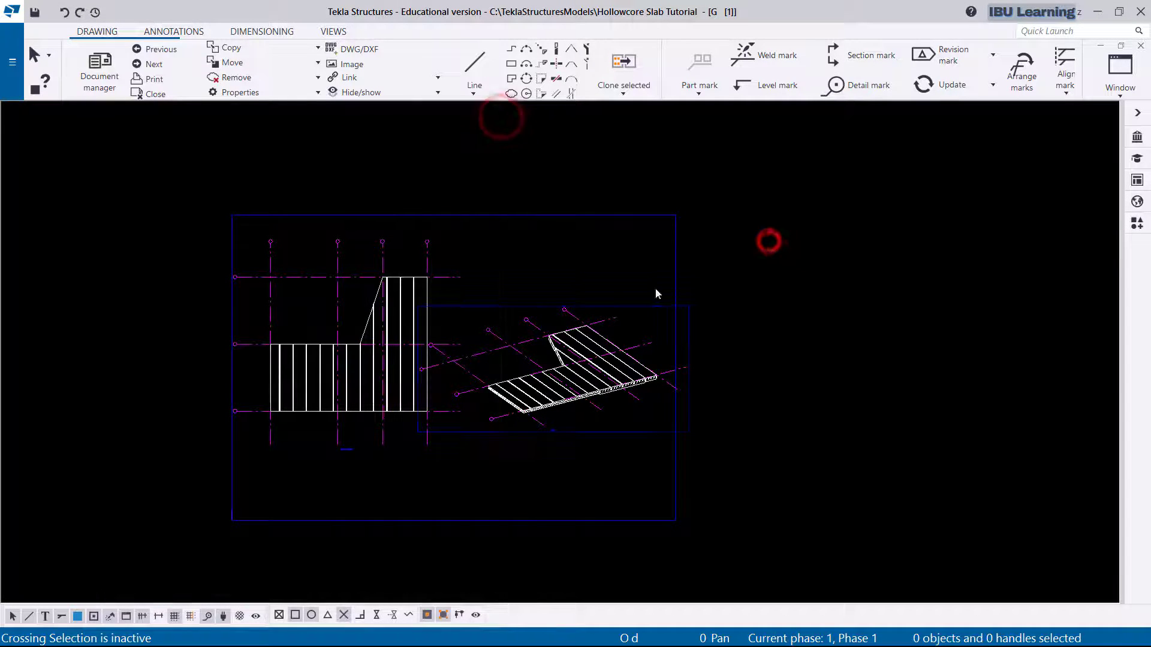
# Deselect the drawing view, then close the general arrangement drawing and keep its changes.
pyautogui.click(768, 241)
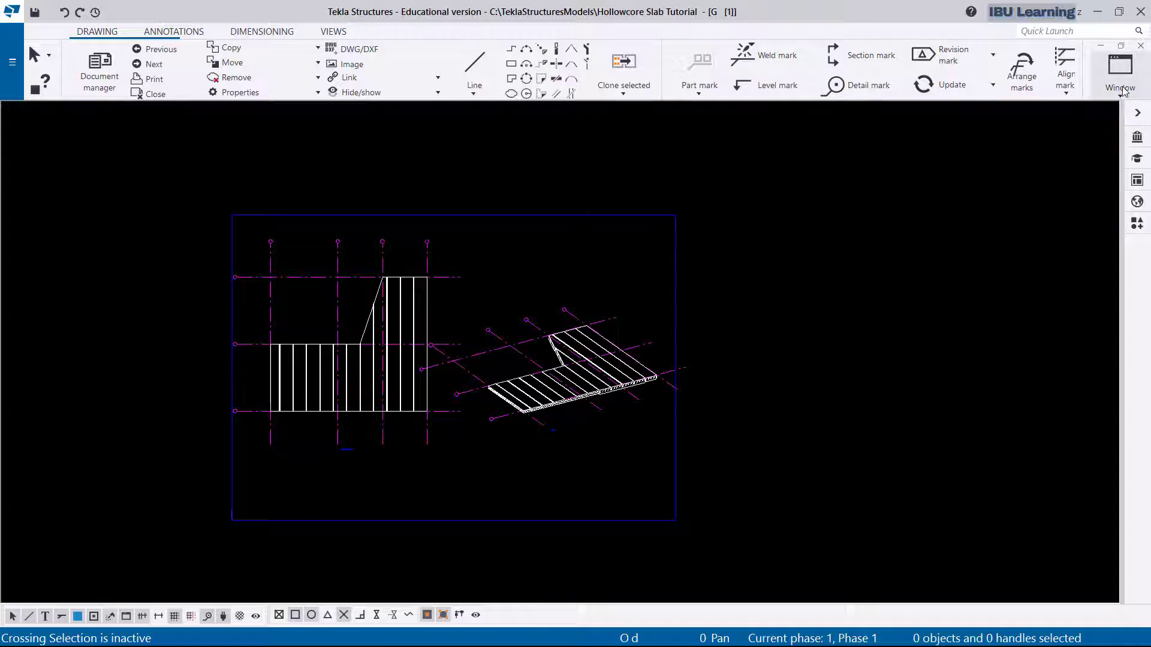
pyautogui.click(1138, 48)
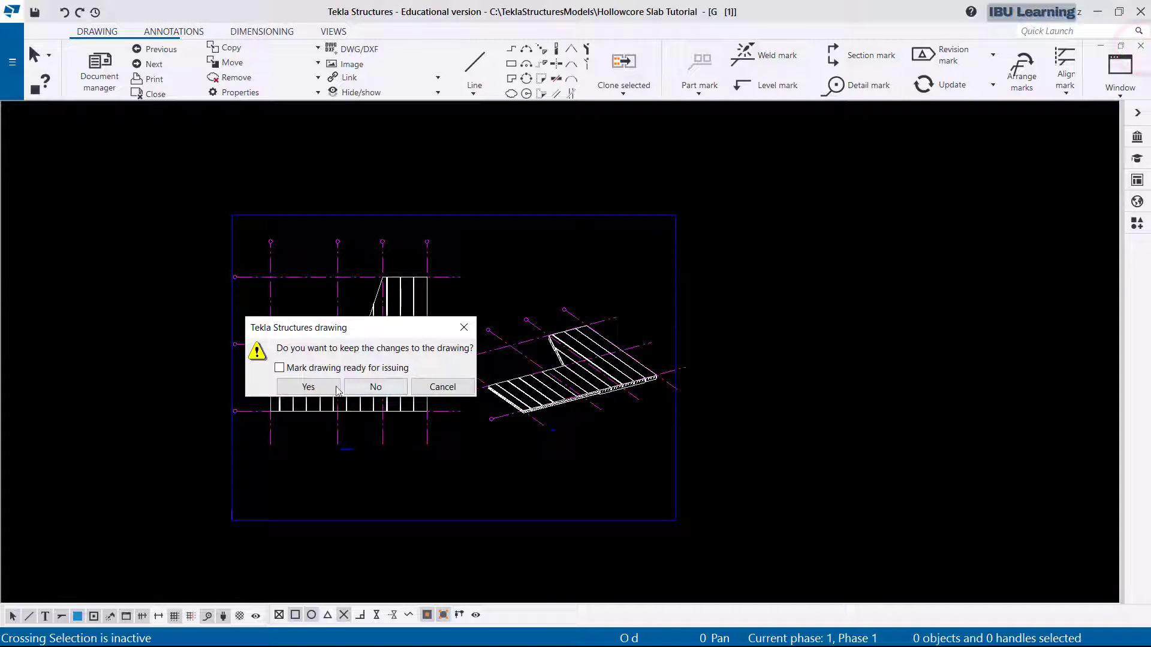
pyautogui.click(309, 387)
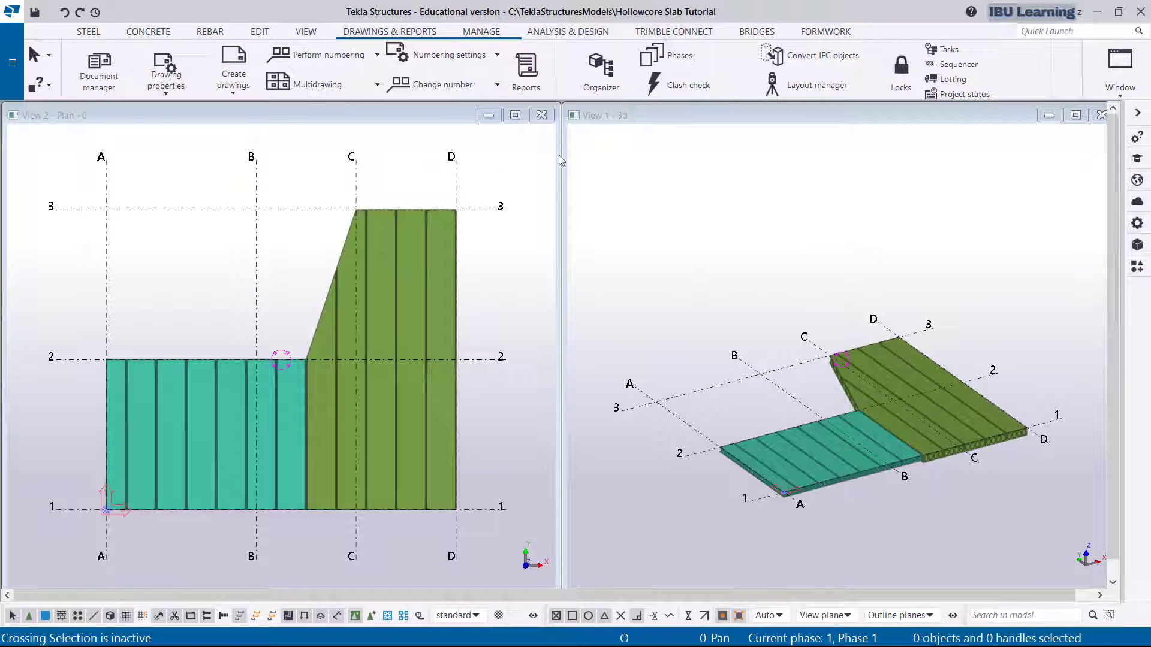
# Maximize the Plan +0 model view and switch to the 3D view.
pyautogui.click(515, 115)
pyautogui.click(847, 259)
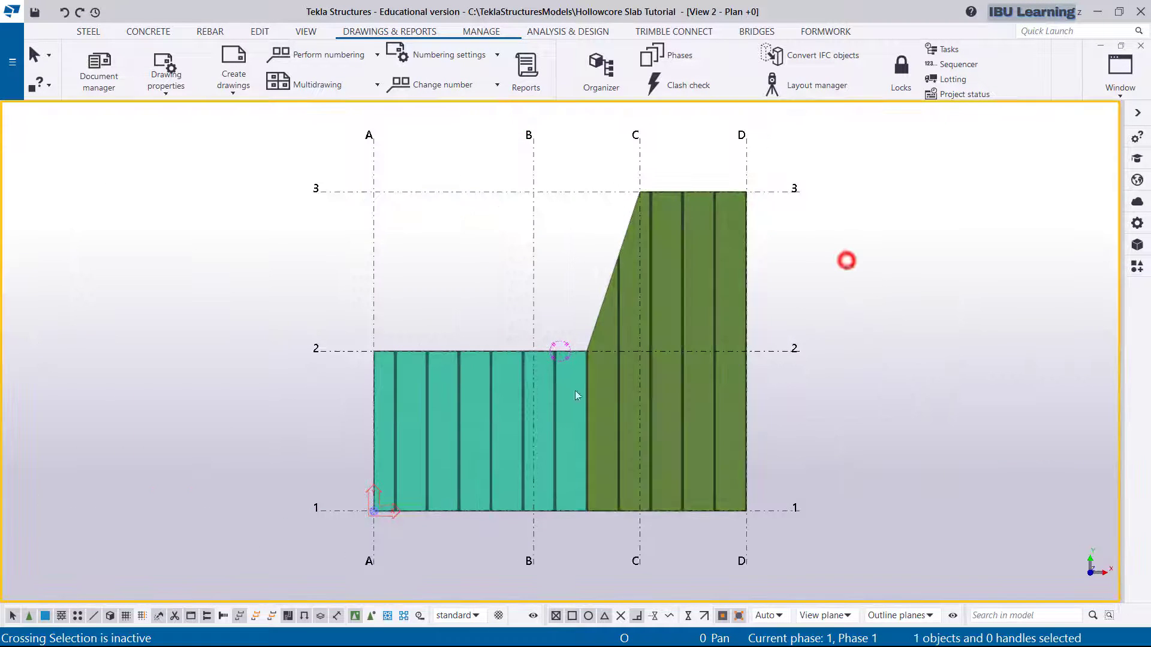
pyautogui.scroll(2, 575, 408)
pyautogui.scroll(-1, 606, 334)
pyautogui.scroll(-2, 400, 327)
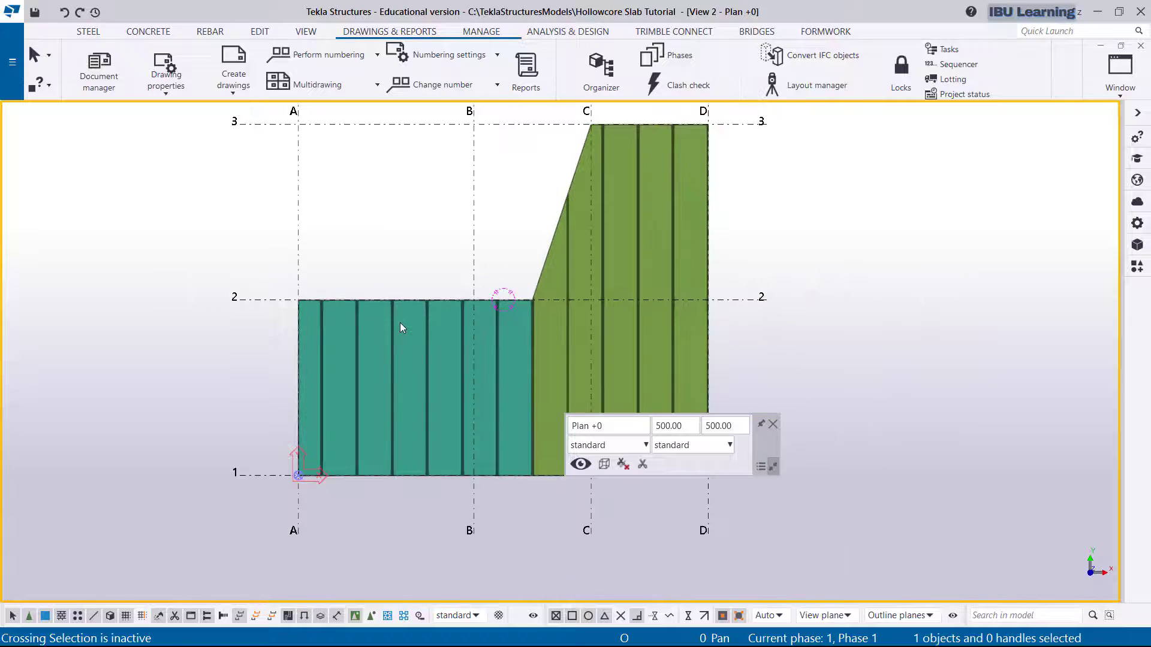
pyautogui.hotkey('ctrl', 'Tab')
# Examine the hollowcore slab ends along grid line 1, where the teal and green floors meet.
pyautogui.scroll(6, 559, 379)
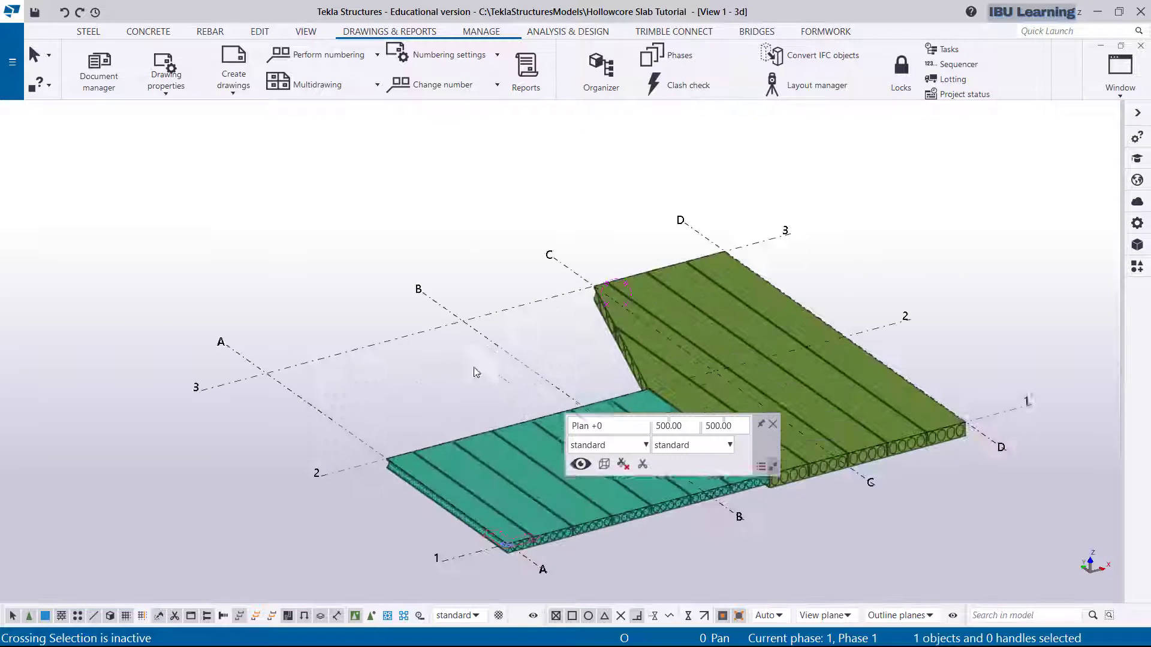
pyautogui.moveTo(706, 376); pyautogui.dragTo(590, 373, button='middle')
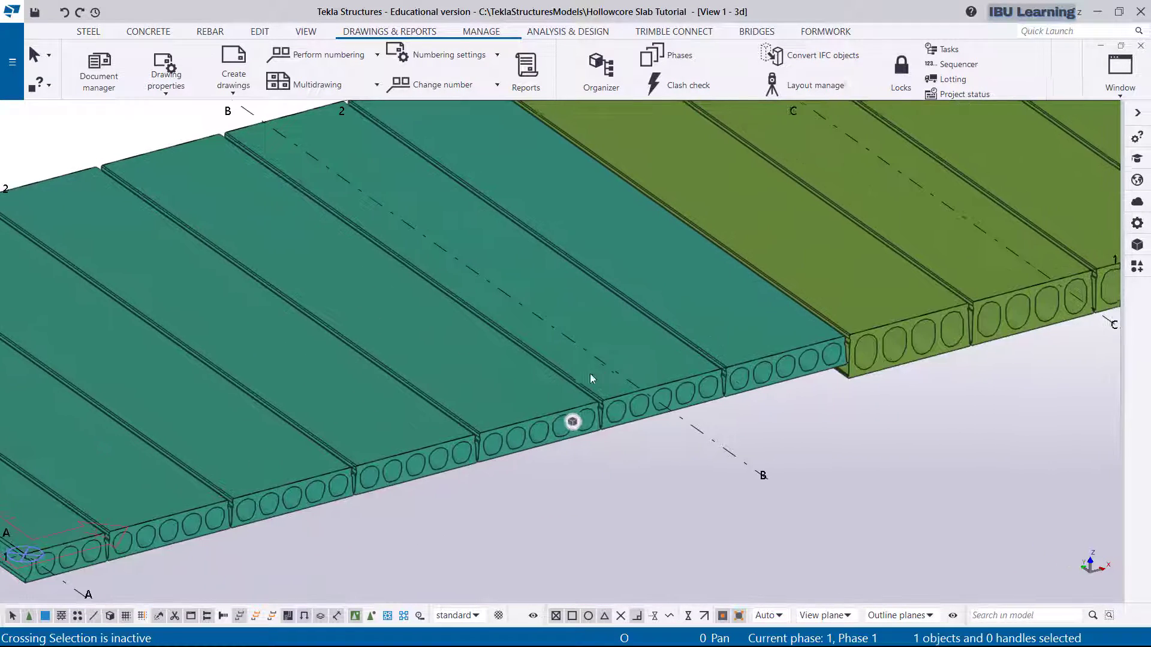
pyautogui.scroll(-2, 590, 372)
pyautogui.moveTo(745, 352); pyautogui.dragTo(590, 414, button='middle')
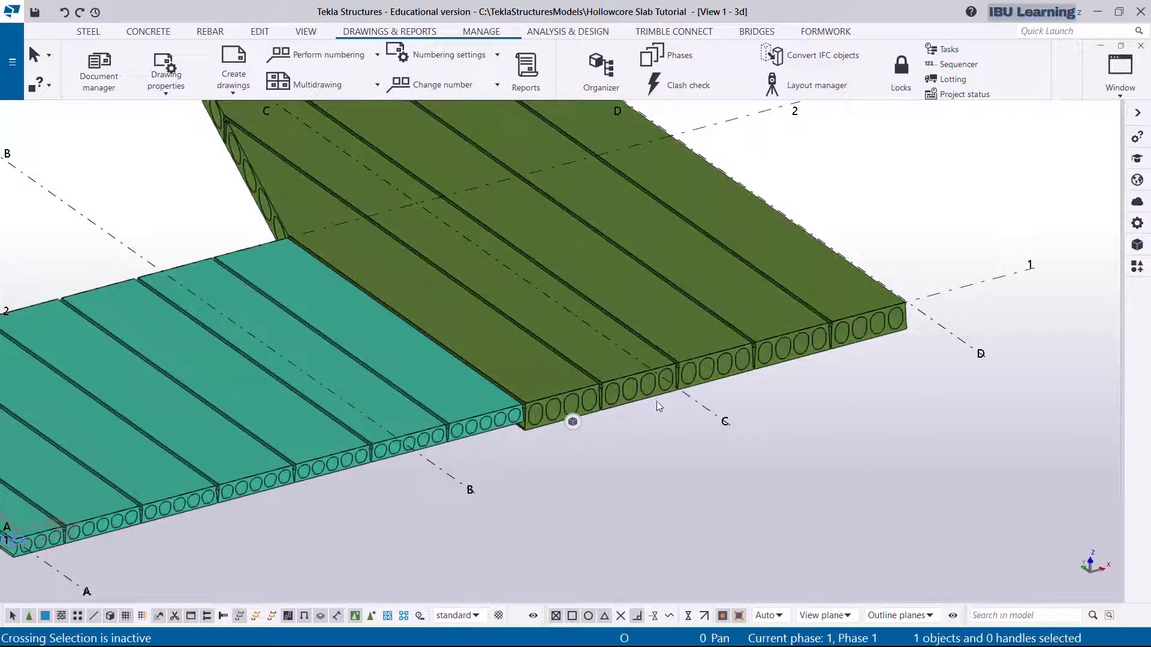
pyautogui.scroll(3, 656, 398)
pyautogui.moveTo(646, 429); pyautogui.dragTo(628, 437, button='middle')
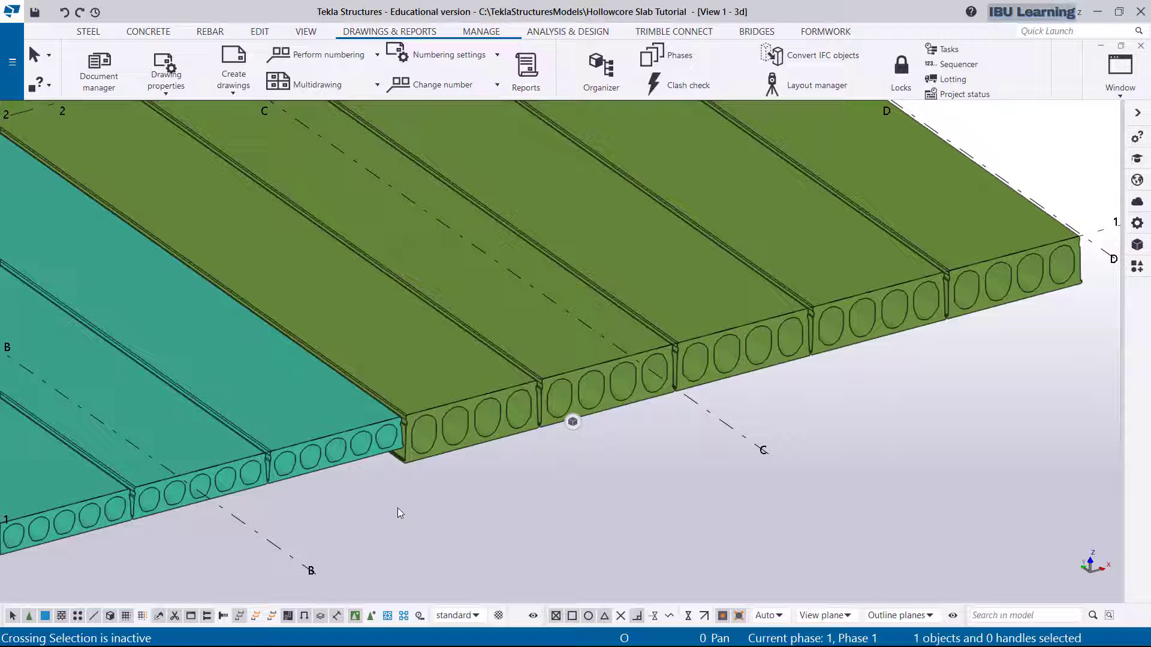
# Open the applications and components catalog and search it for "hollow".
pyautogui.click(1139, 268)
pyautogui.click(971, 144)
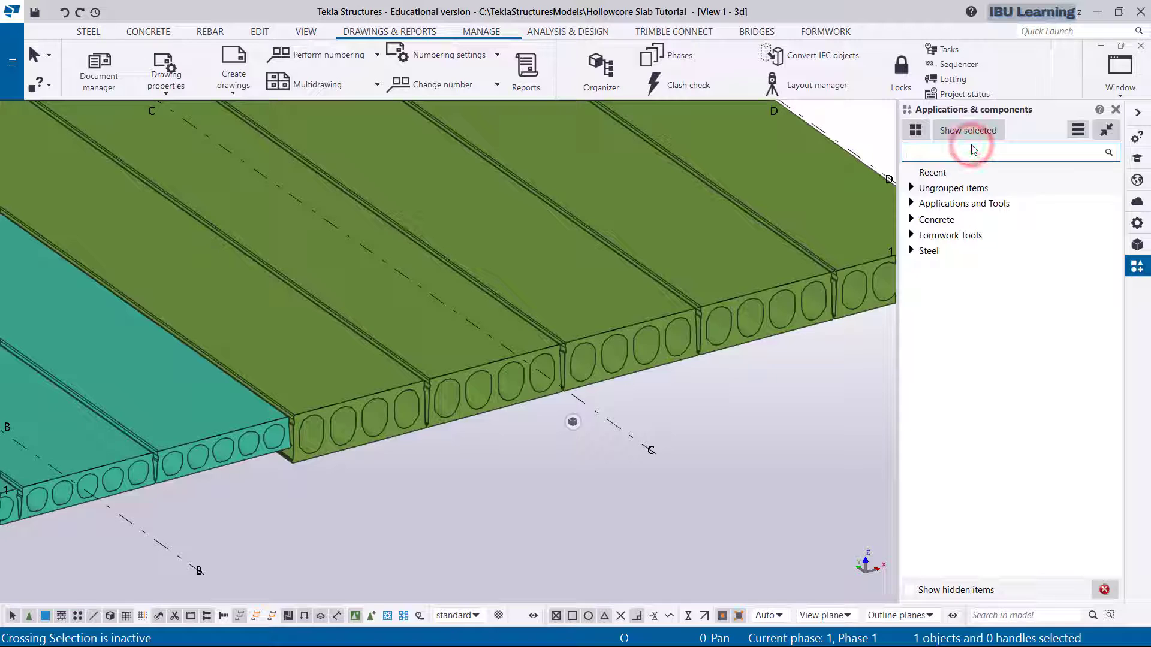
pyautogui.write('hcs')
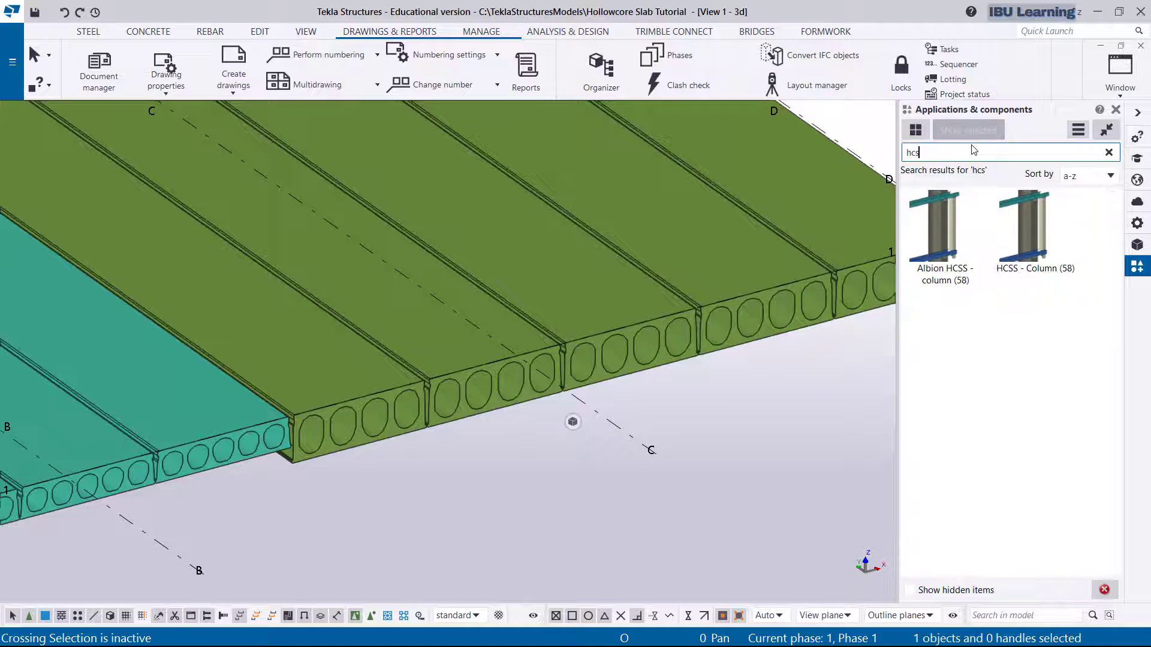
pyautogui.press('BackSpace')
pyautogui.press('BackSpace')
pyautogui.write('ollow')
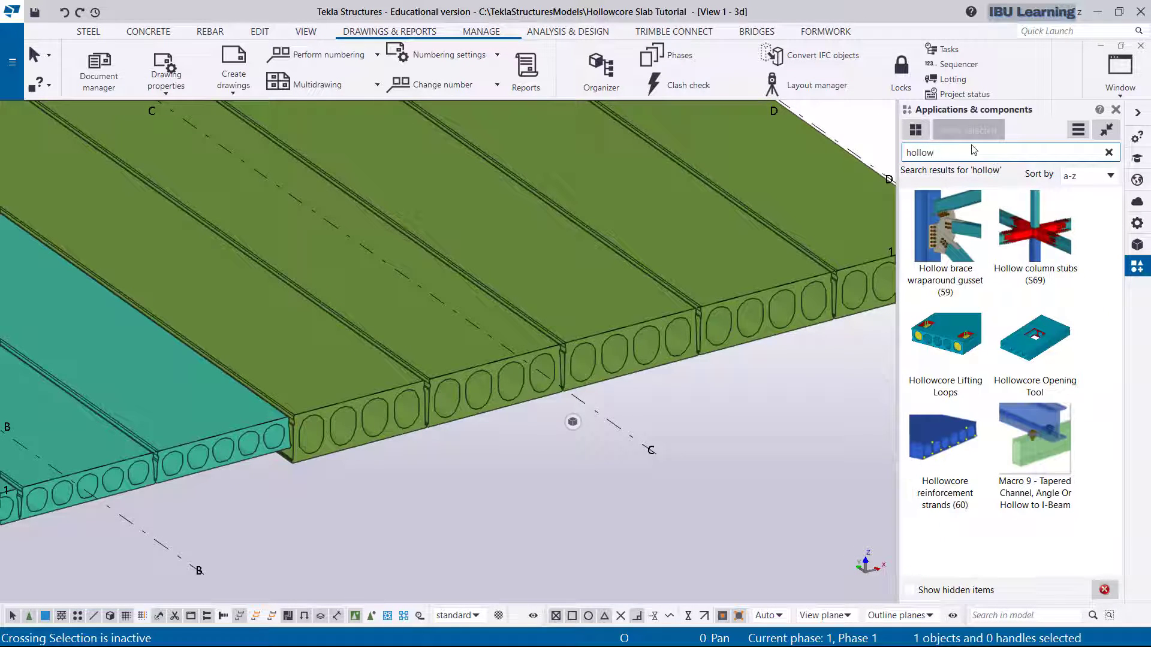
# Start the Hollowcore reinforcement strands (60) component and review its strand template and strand pattern settings without changes.
pyautogui.click(954, 440)
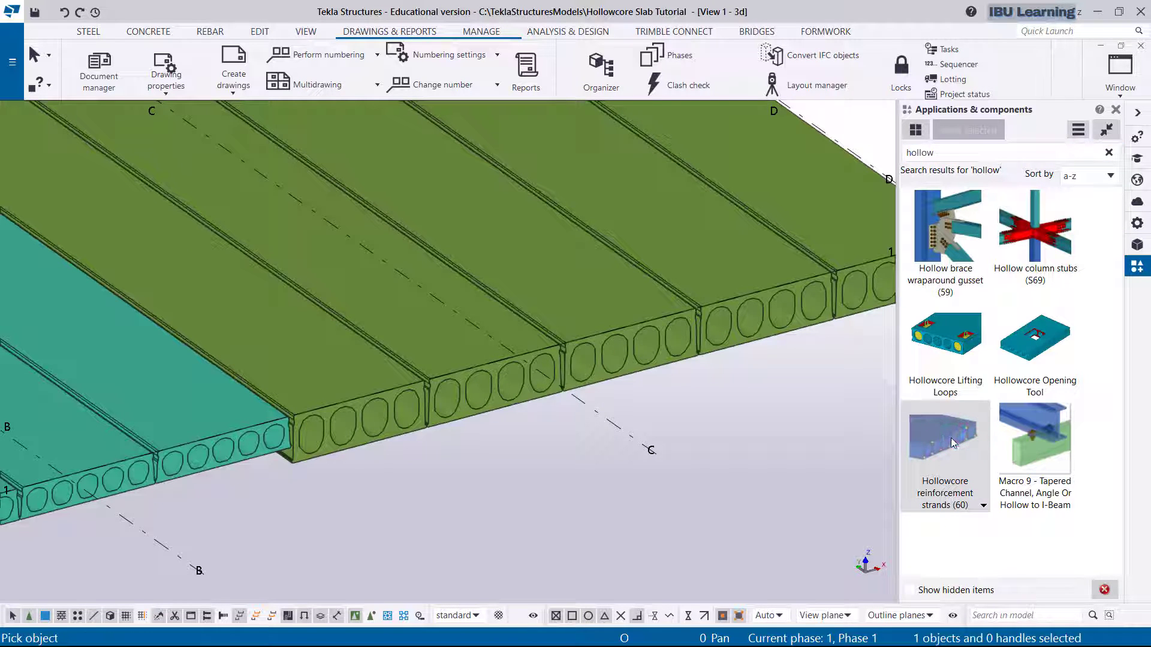
pyautogui.doubleClick(950, 450)
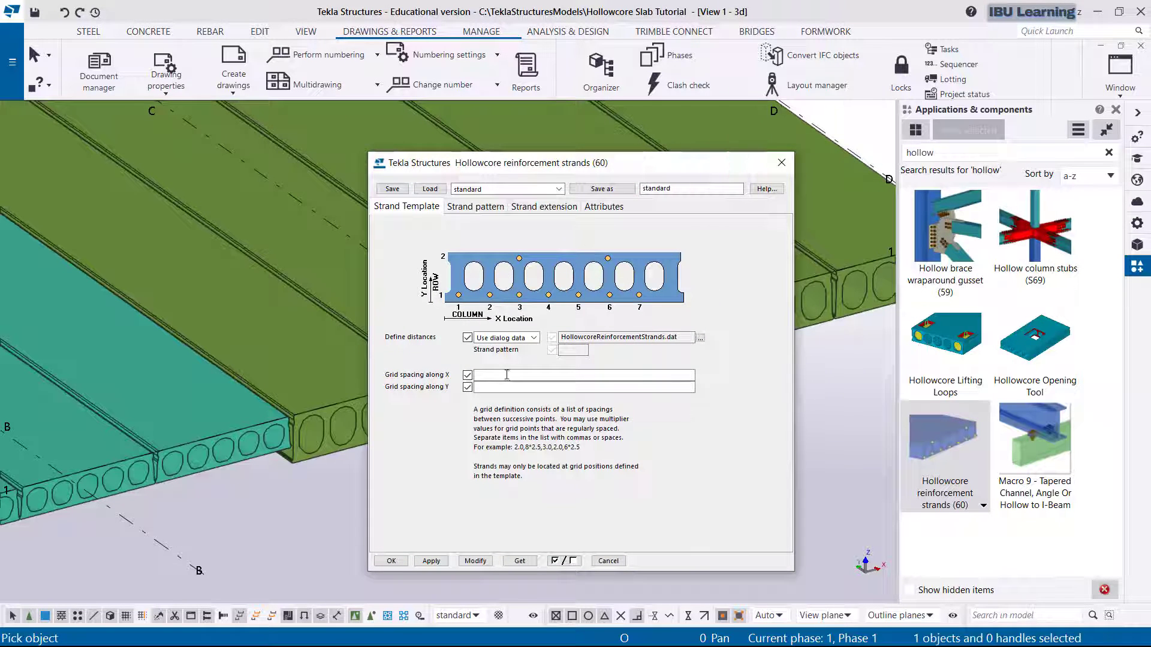
pyautogui.click(469, 207)
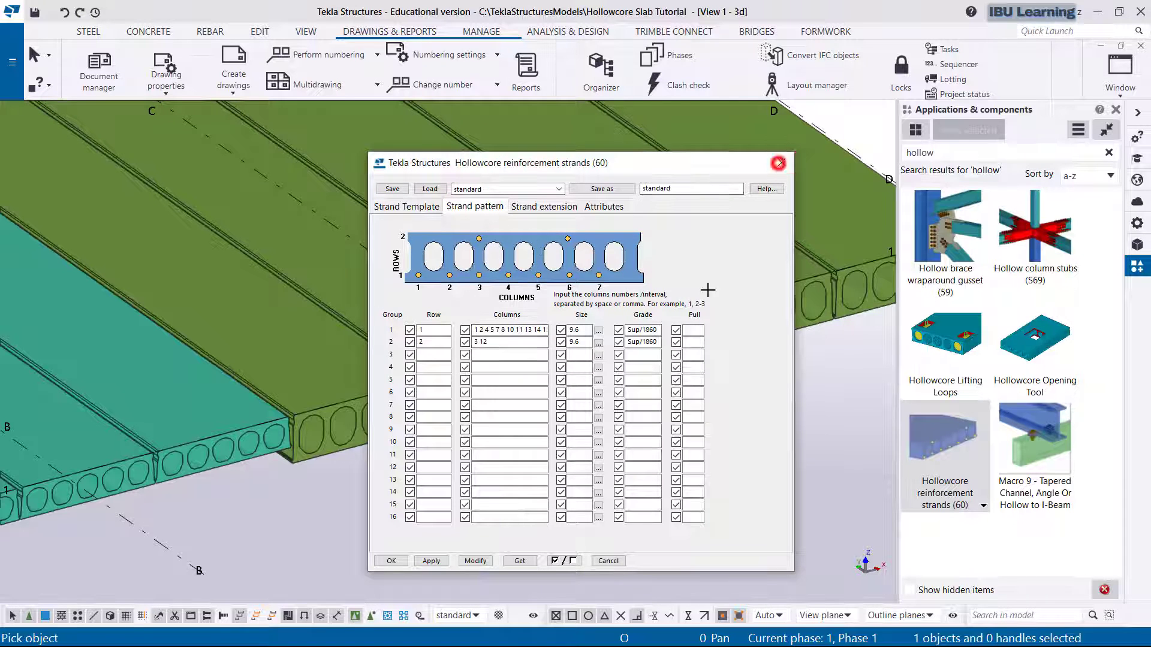
pyautogui.click(778, 162)
# Add the reinforcement strands to the teal hollowcore slab at grid line B and end the command.
pyautogui.scroll(5, 462, 417)
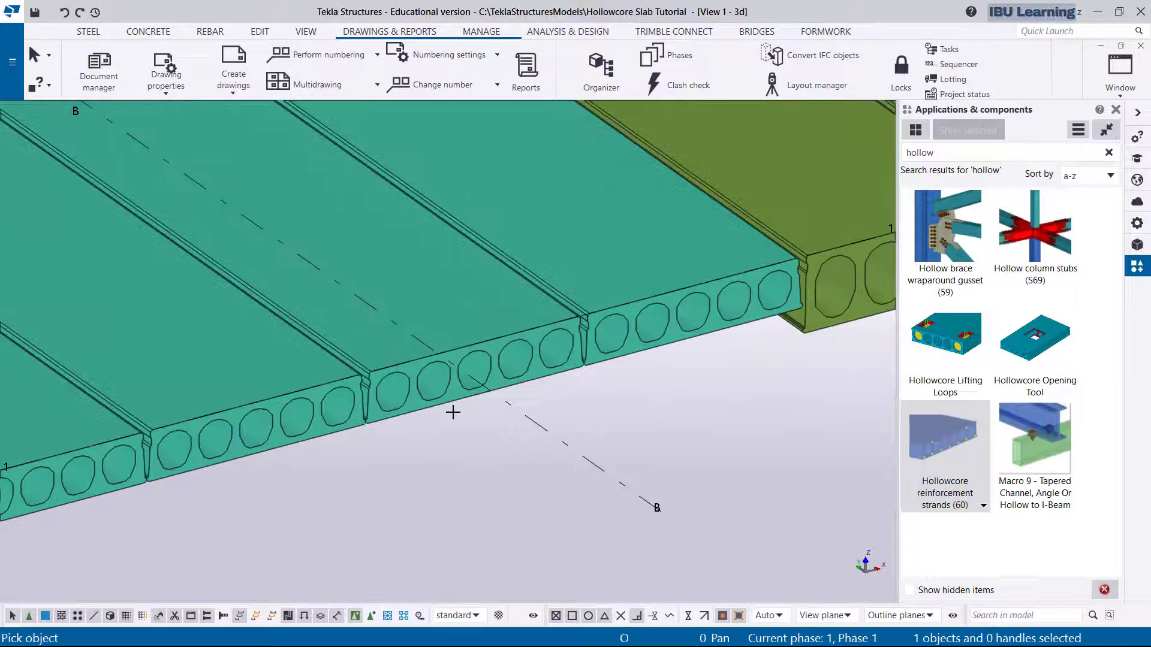
pyautogui.scroll(3, 451, 408)
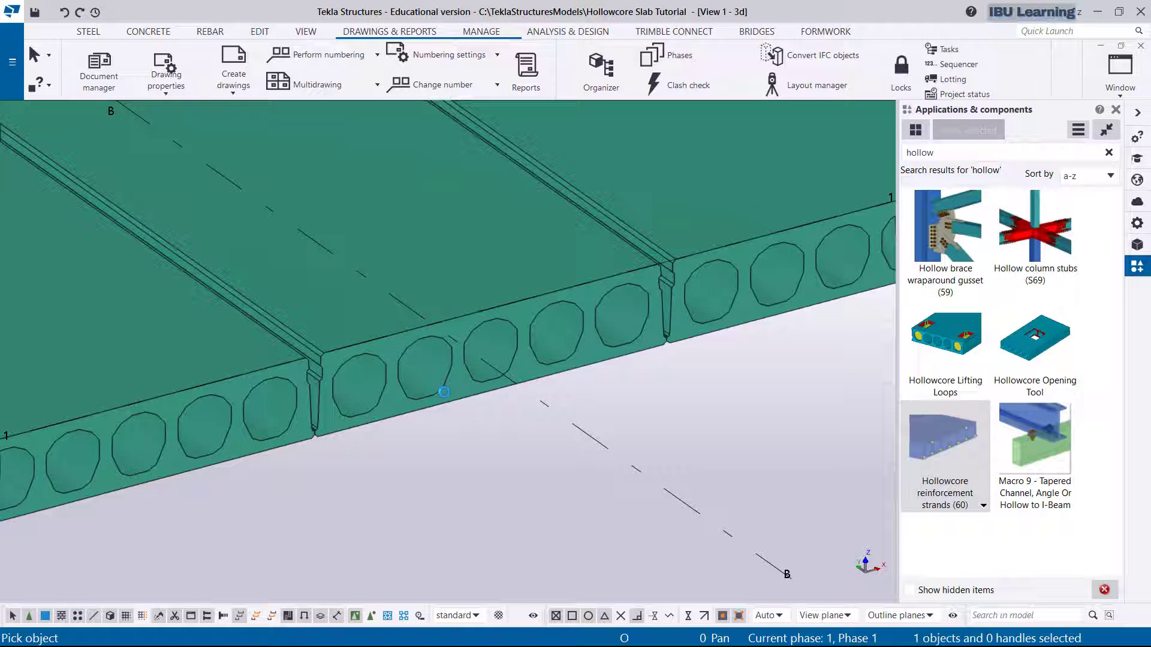
pyautogui.click(443, 392)
pyautogui.scroll(4, 458, 431)
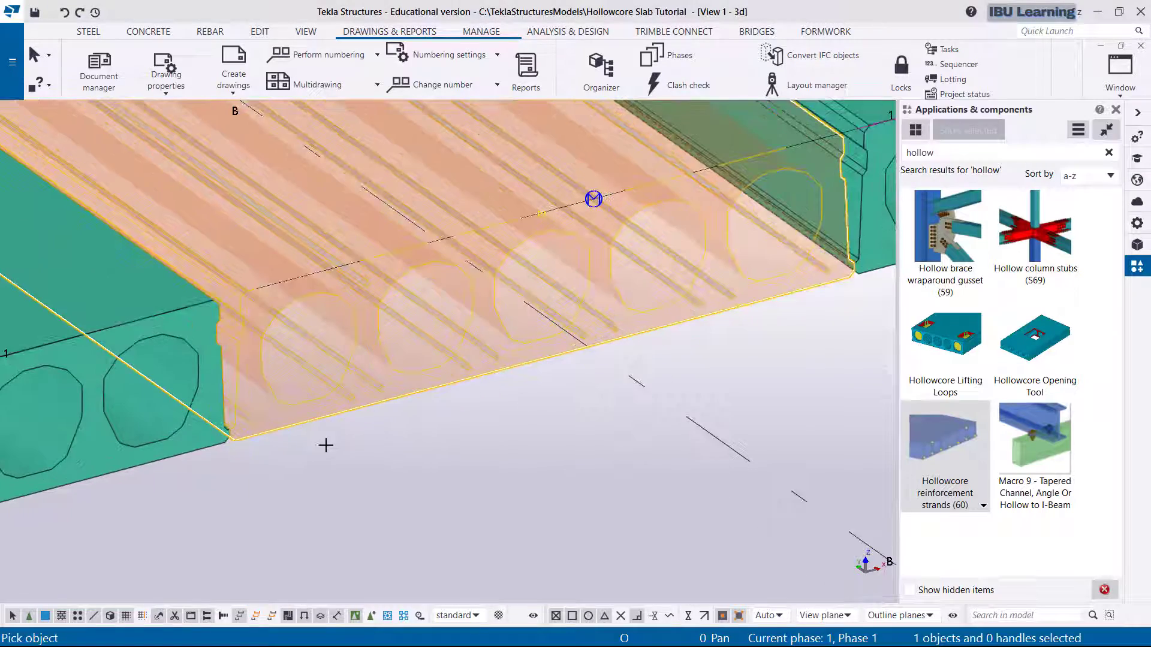
pyautogui.moveTo(325, 445); pyautogui.dragTo(328, 506, button='middle')
pyautogui.moveTo(616, 409); pyautogui.dragTo(548, 428, button='middle')
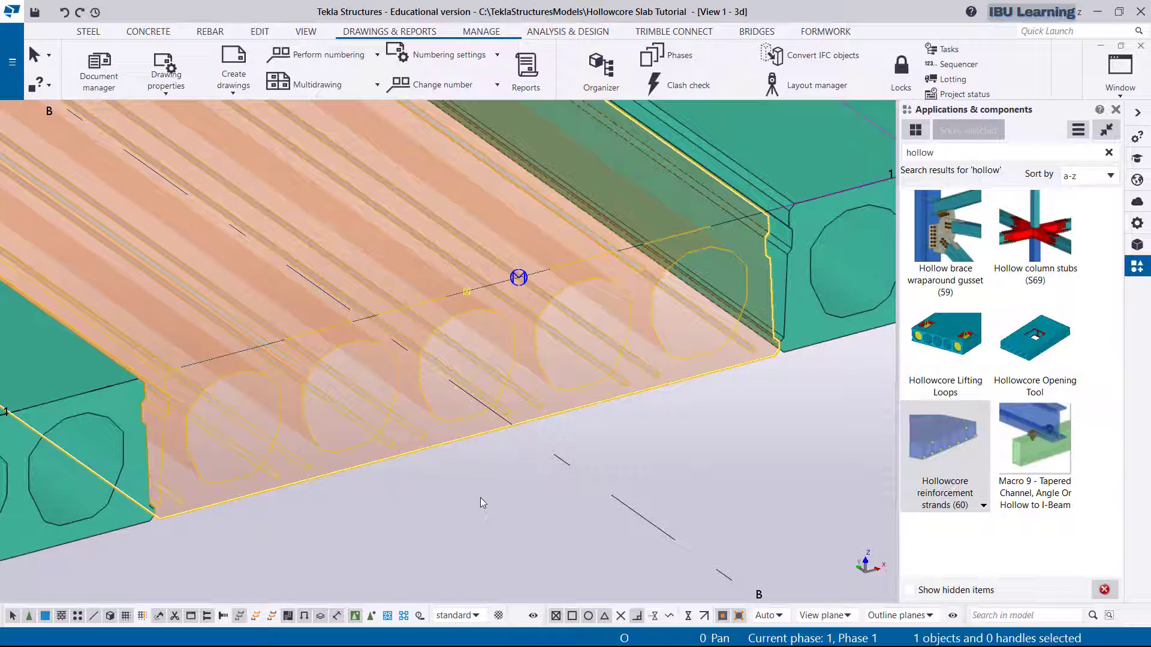
pyautogui.click(480, 498)
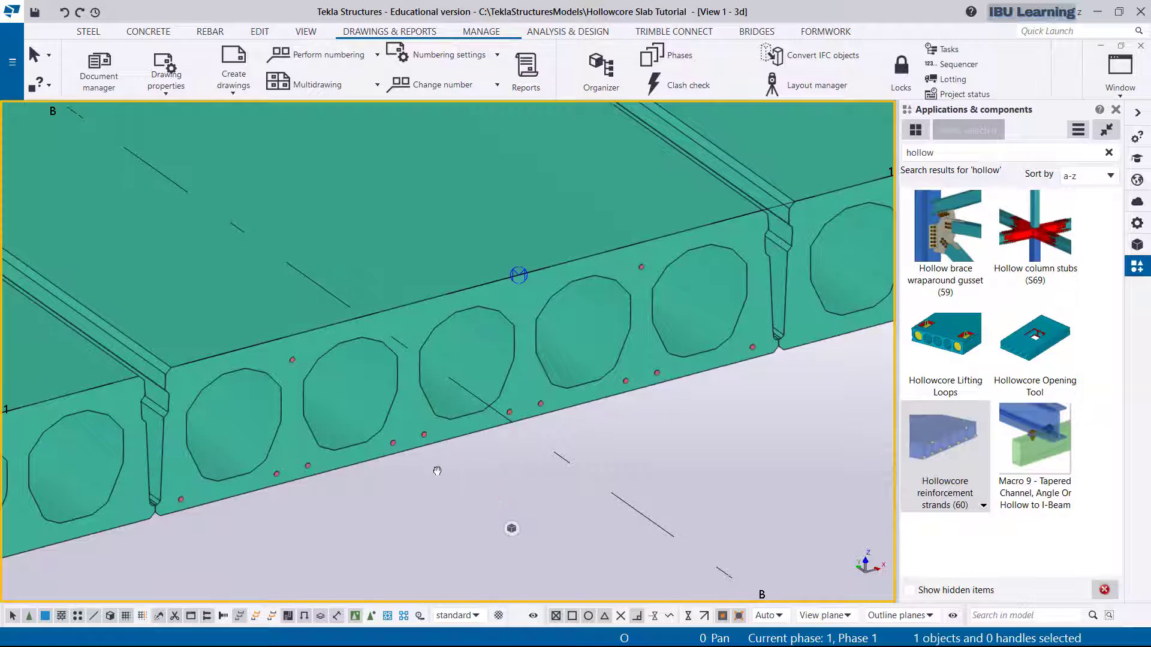
# Check the strands at the slab end, then add Hollowcore reinforcement strands (60) to the remaining teal slabs from grid line A onward.
pyautogui.moveTo(343, 435); pyautogui.dragTo(329, 356, button='middle')
pyautogui.scroll(3, 381, 367)
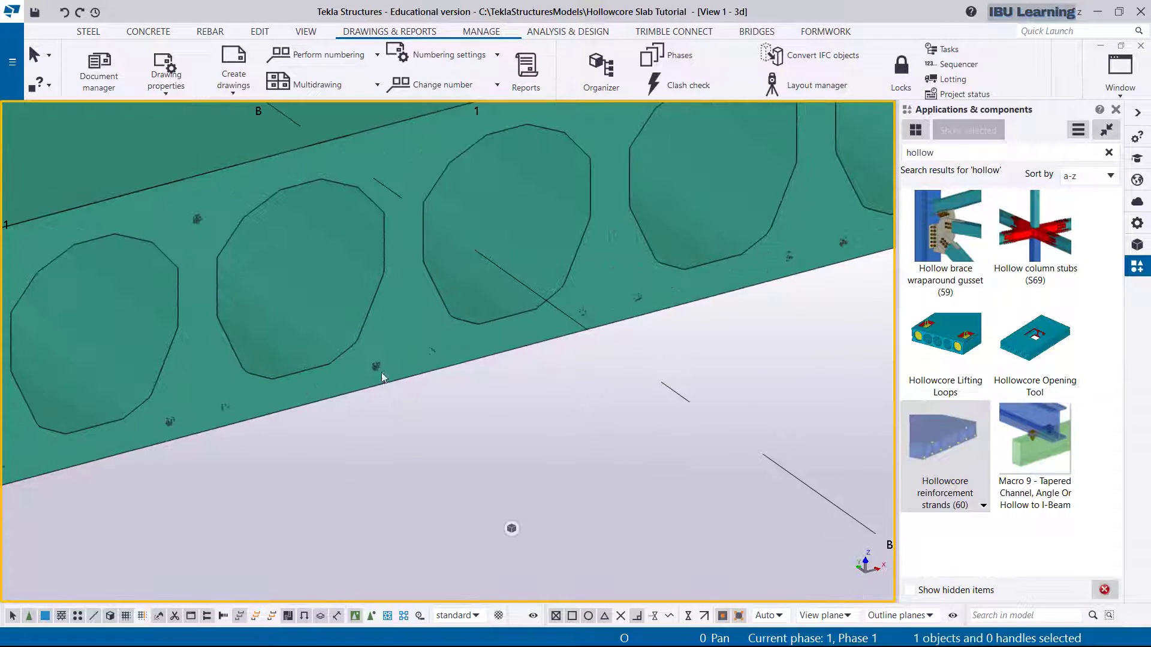
pyautogui.scroll(-3, 379, 367)
pyautogui.scroll(-3, 406, 379)
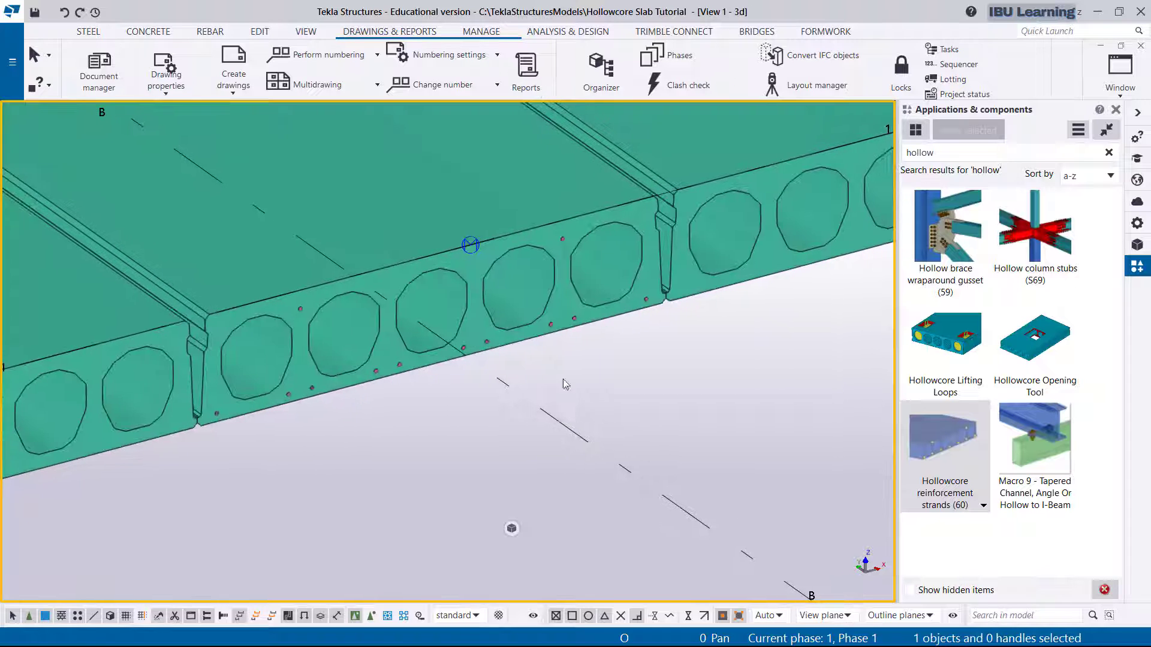
pyautogui.scroll(-3, 528, 343)
pyautogui.scroll(2, 559, 342)
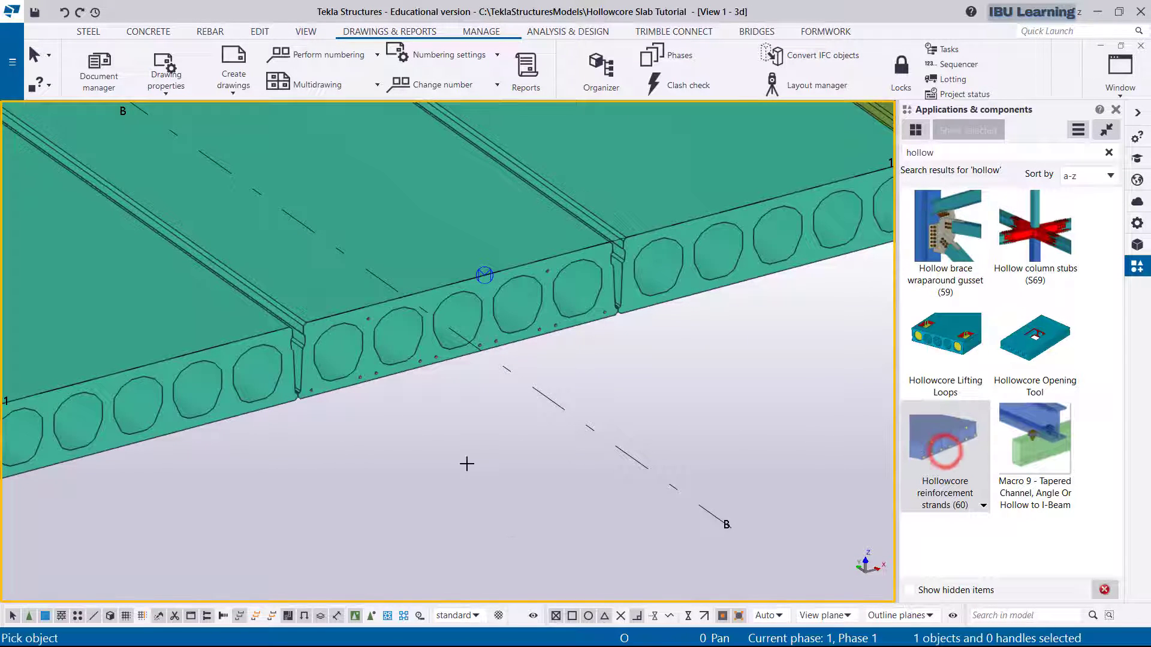
pyautogui.scroll(-5, 655, 393)
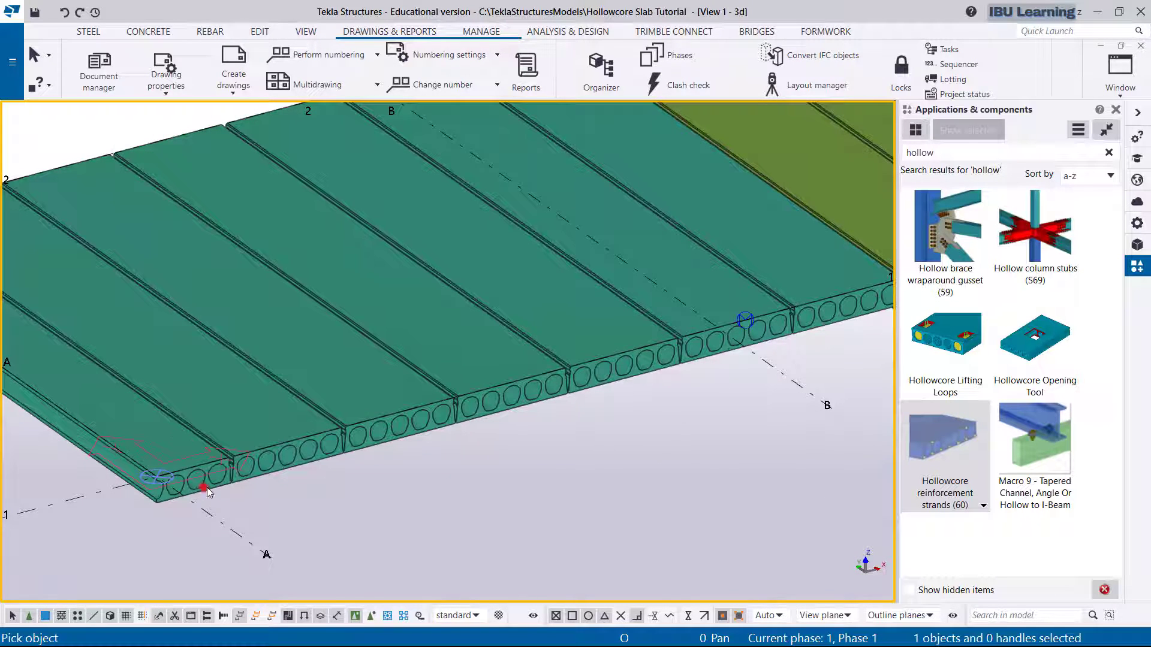
pyautogui.click(205, 488)
pyautogui.click(312, 461)
pyautogui.click(408, 439)
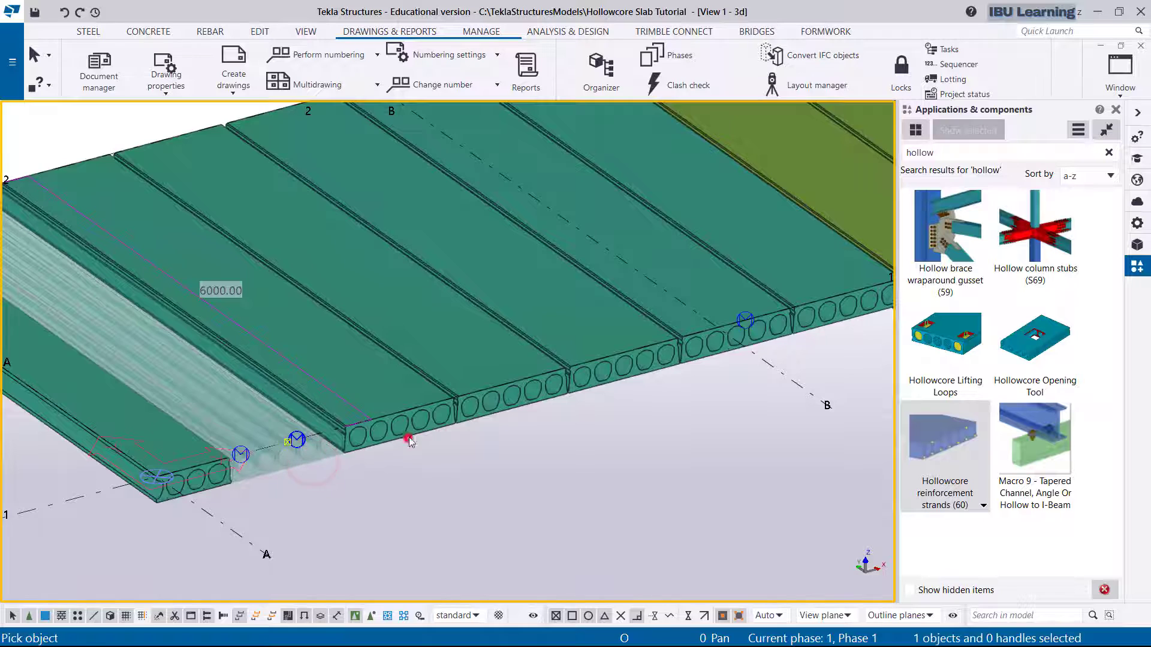
pyautogui.click(515, 405)
pyautogui.click(607, 375)
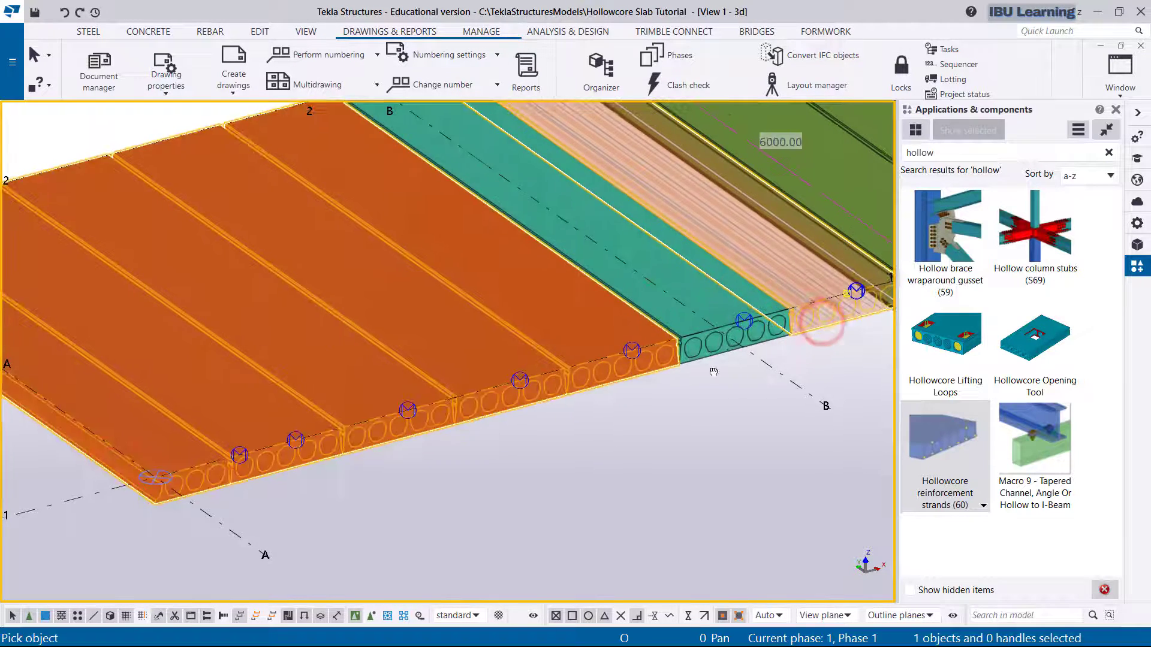
# Add the reinforcement strands to the first green slab beside the teal floor and inspect them at the slab end.
pyautogui.scroll(5, 334, 442)
pyautogui.click(516, 384)
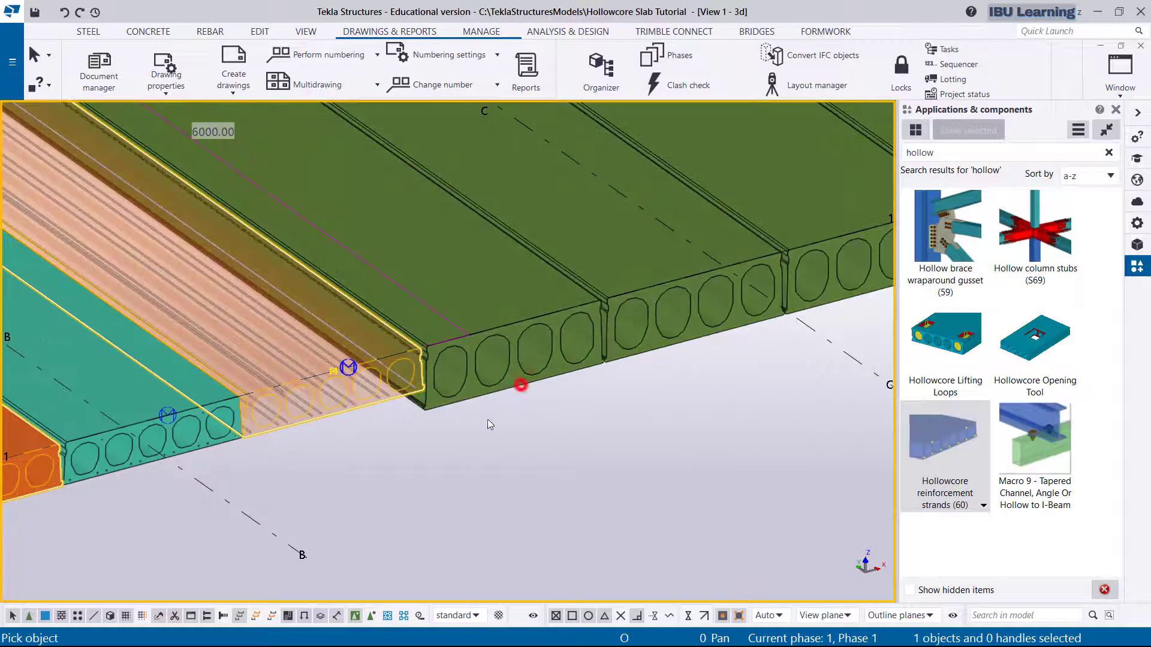
pyautogui.scroll(3, 516, 375)
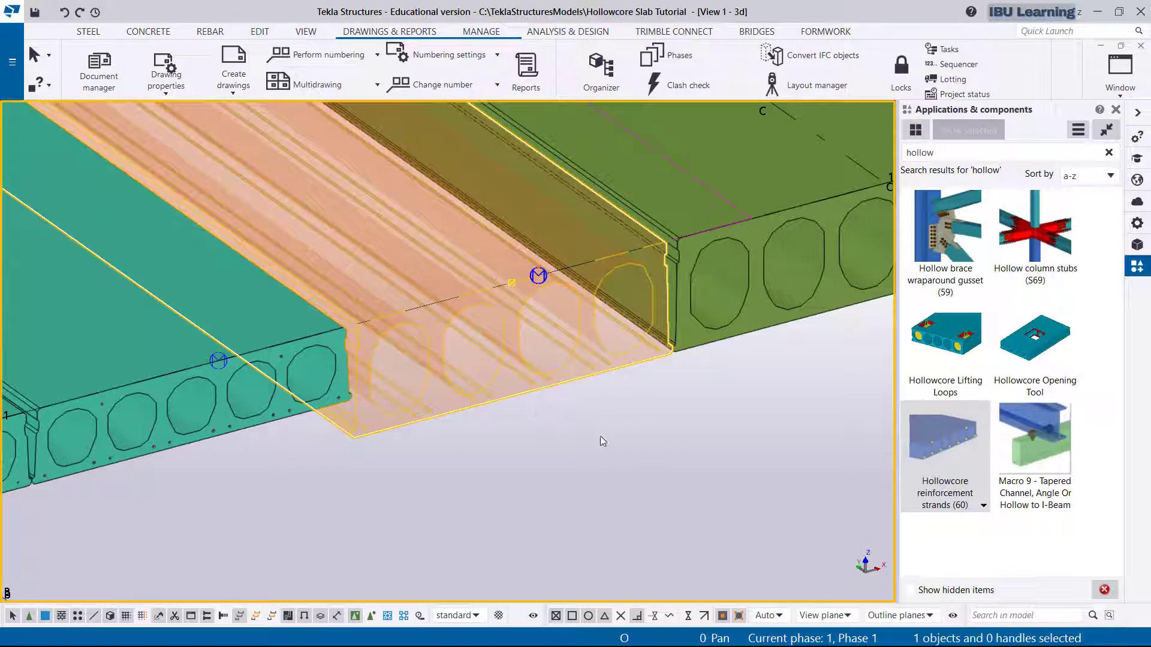
pyautogui.click(552, 442)
pyautogui.moveTo(285, 499); pyautogui.dragTo(339, 462, button='middle')
pyautogui.scroll(3, 478, 394)
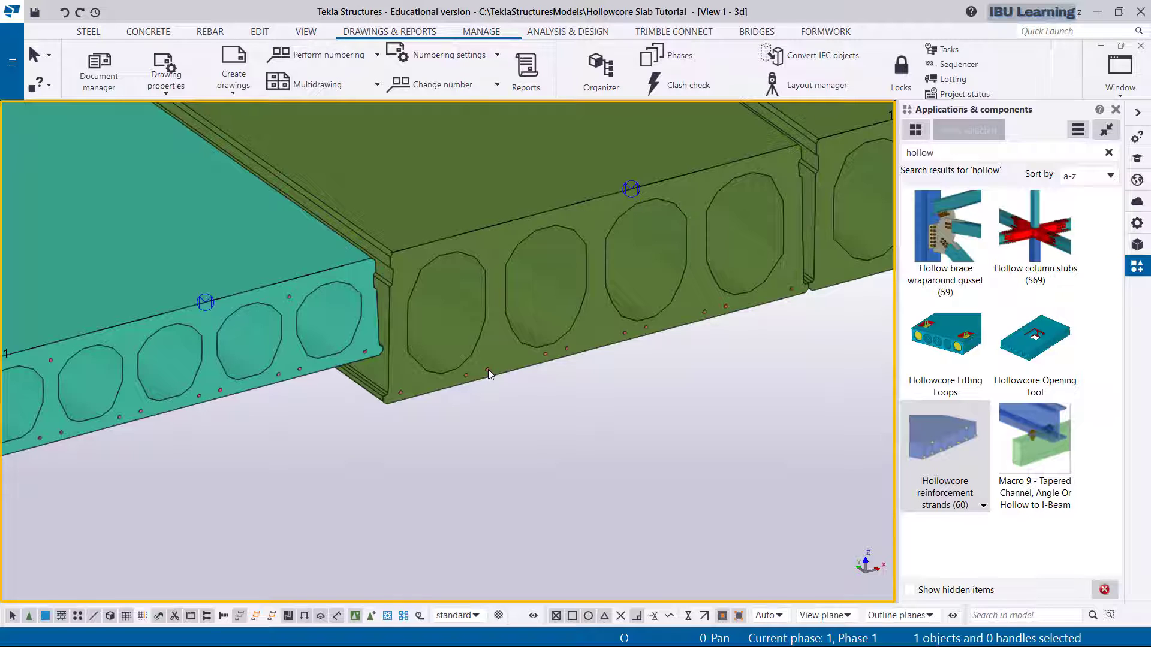
pyautogui.scroll(-2, 488, 369)
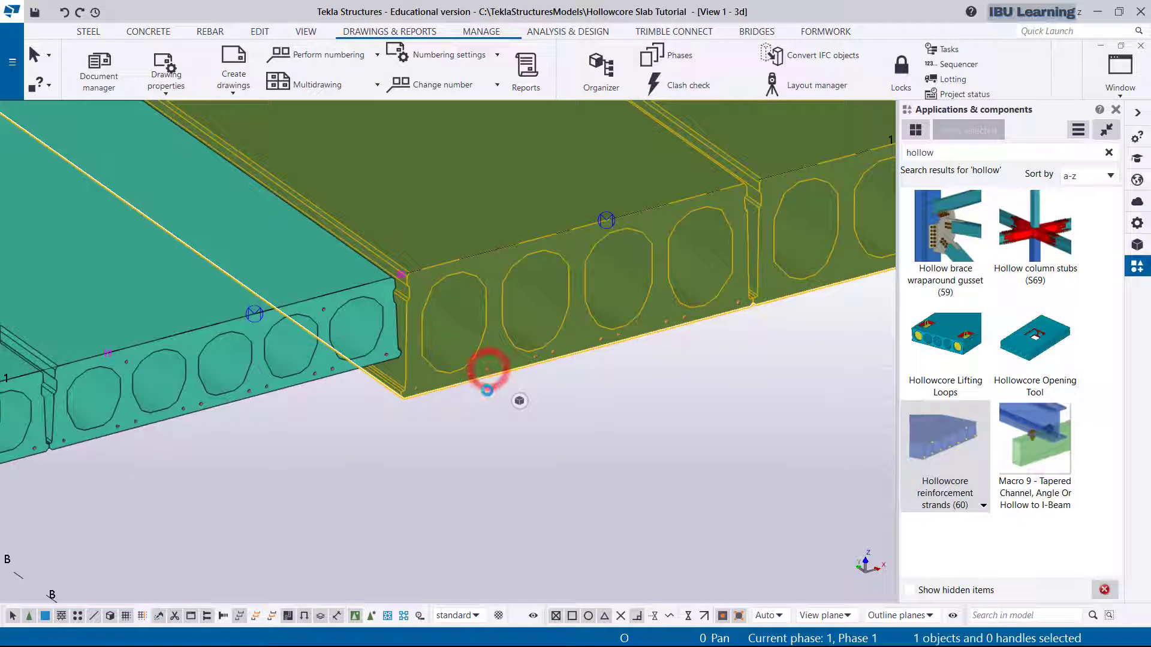
pyautogui.doubleClick(491, 389)
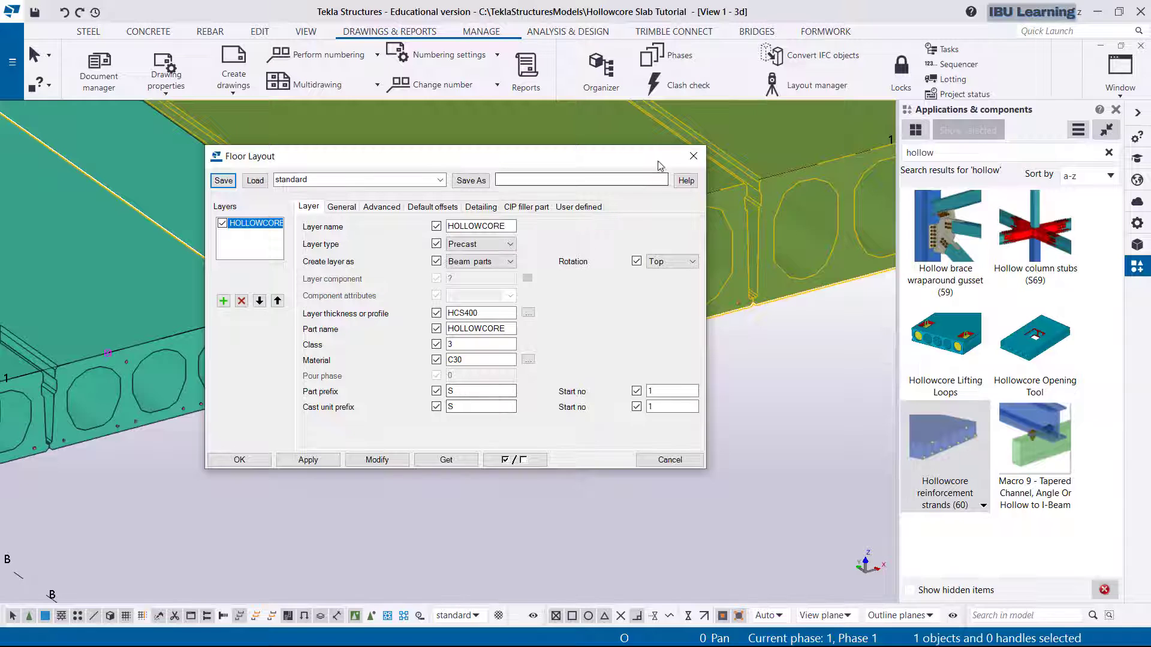
pyautogui.click(688, 158)
# Inspect the green slab's strands at its end and review the component's strand pattern and strand template settings without changes.
pyautogui.scroll(3, 706, 292)
pyautogui.moveTo(655, 345); pyautogui.dragTo(649, 350, button='middle')
pyautogui.scroll(2, 556, 354)
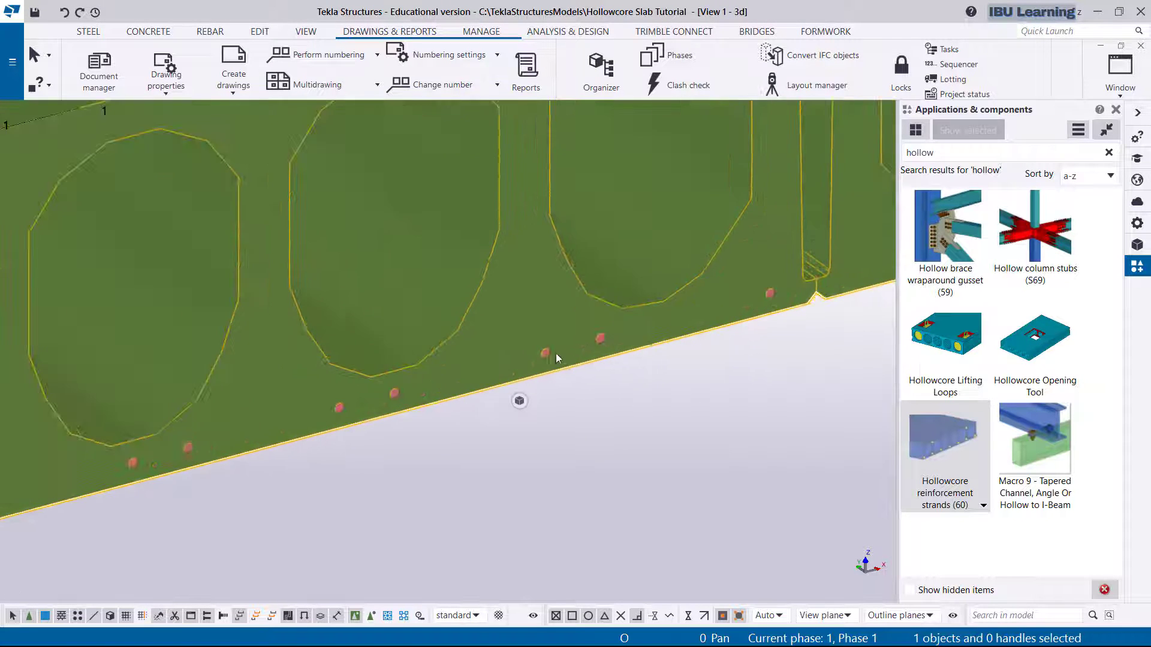
pyautogui.scroll(-2, 601, 344)
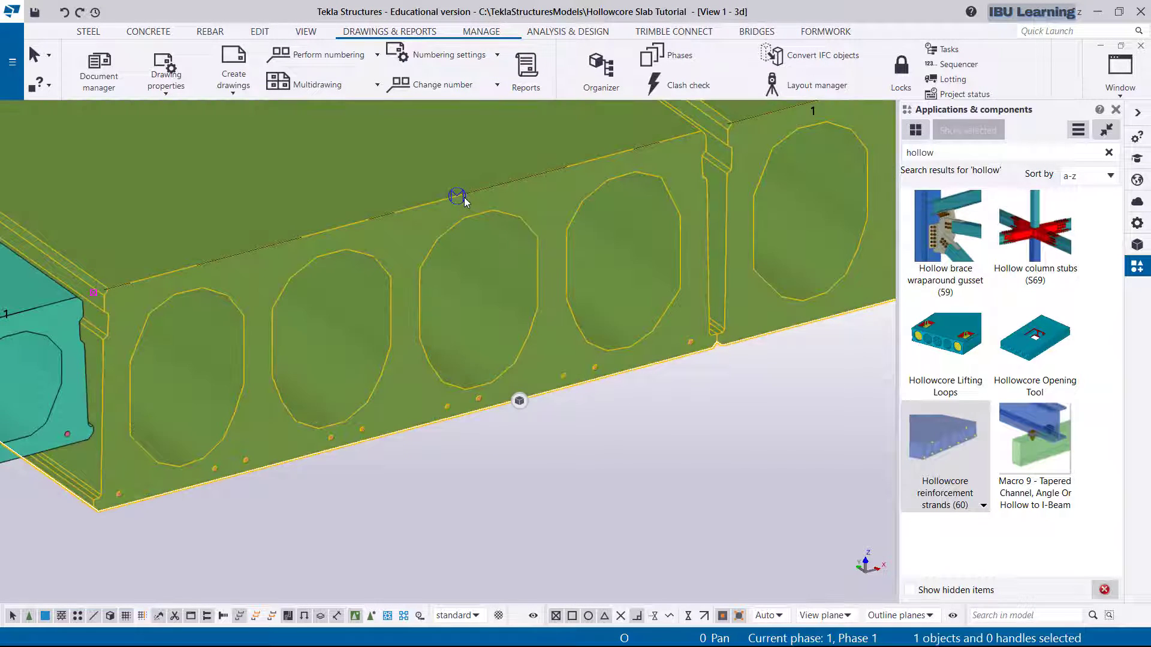
pyautogui.click(464, 200)
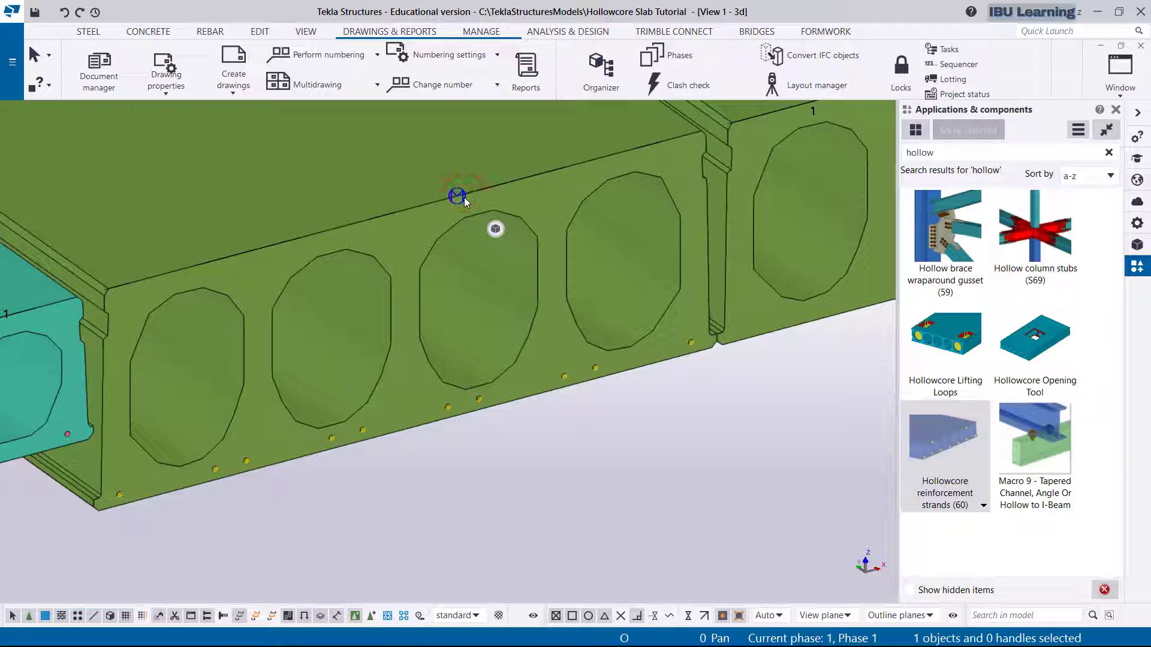
pyautogui.doubleClick(464, 197)
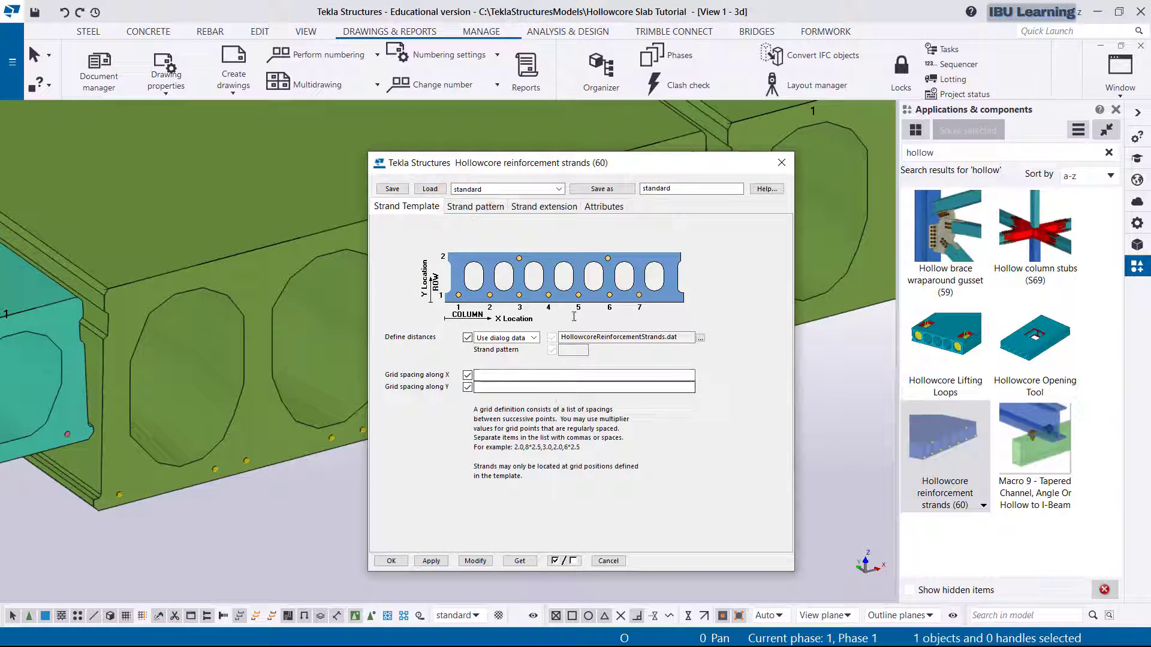
pyautogui.click(473, 206)
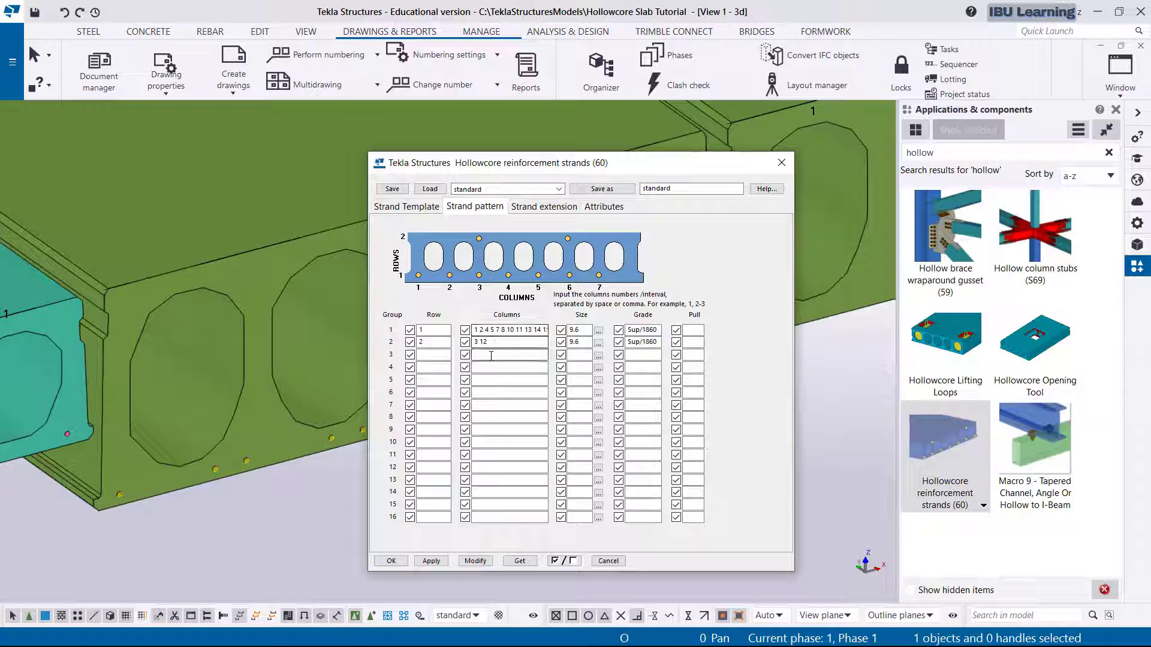
pyautogui.moveTo(589, 170); pyautogui.dragTo(556, 170)
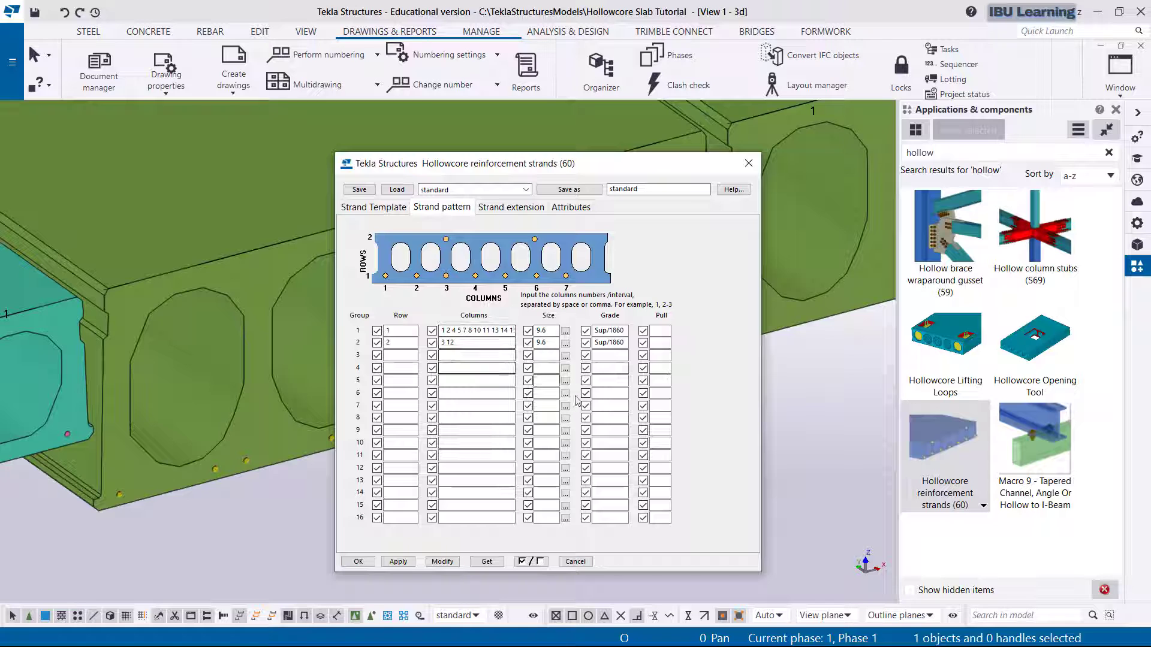
pyautogui.click(394, 209)
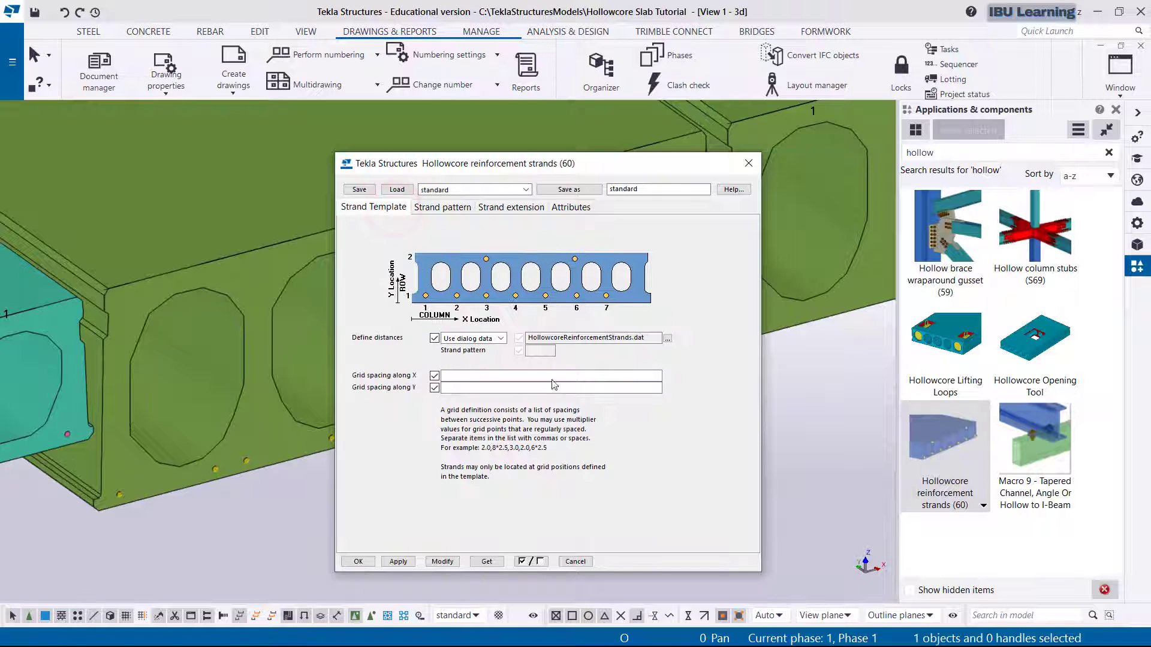
pyautogui.click(581, 167)
pyautogui.moveTo(581, 171); pyautogui.dragTo(799, 161)
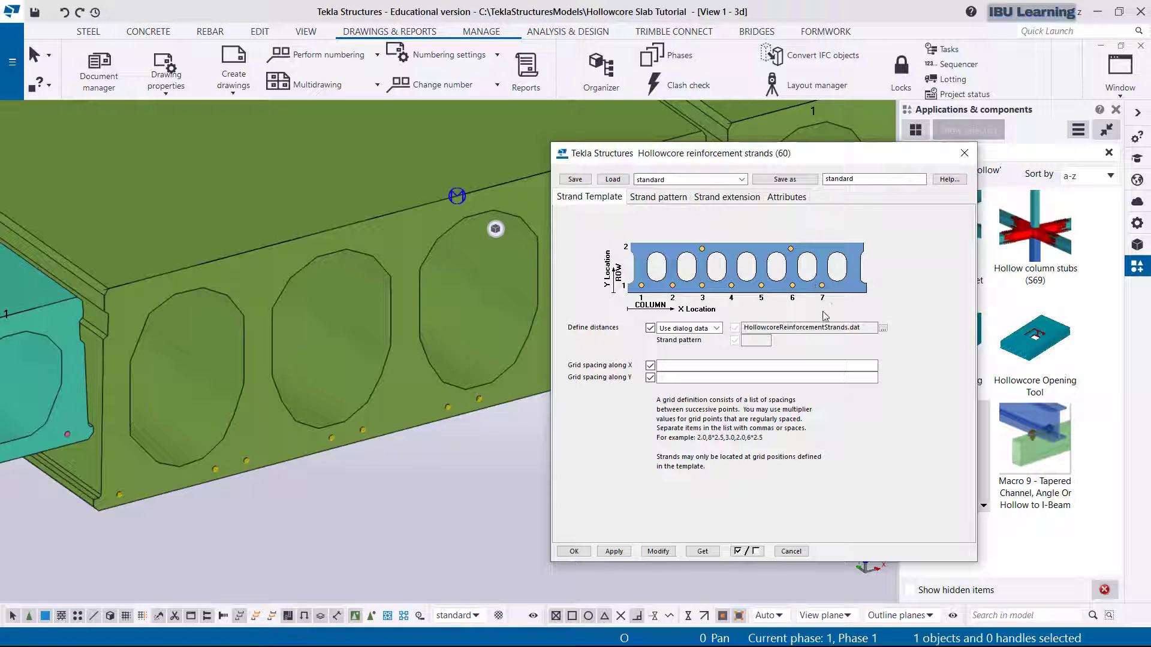
pyautogui.click(965, 153)
# Examine the strand layout at the ends of the teal hollowcore slabs near grid line B.
pyautogui.moveTo(494, 447); pyautogui.dragTo(362, 455, button='middle')
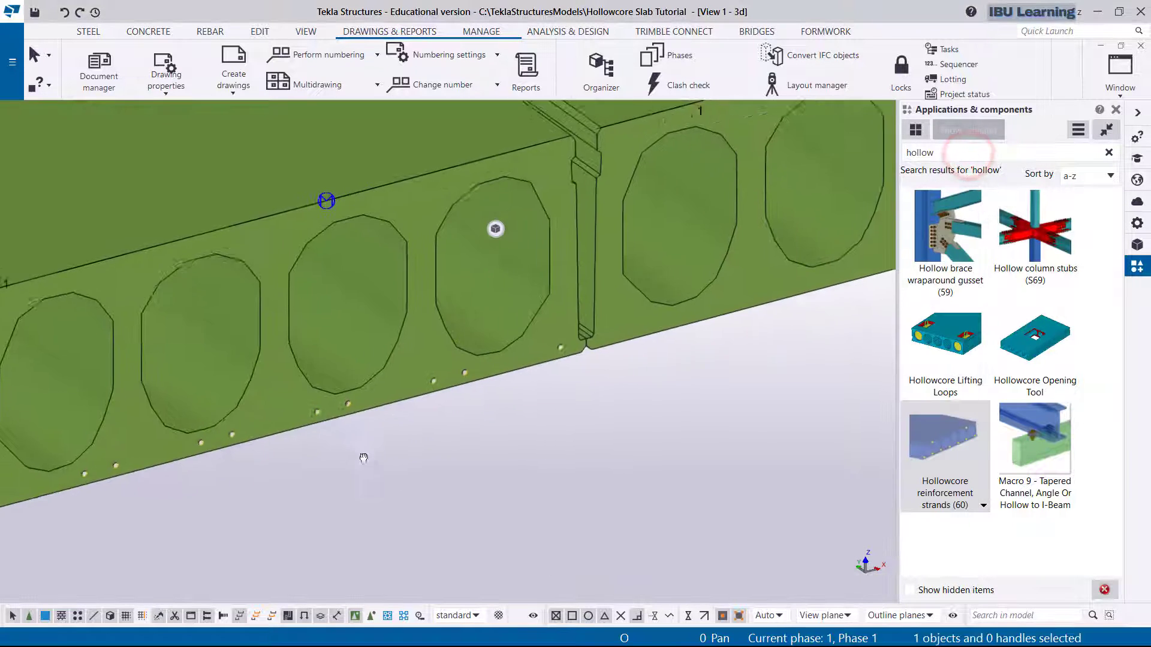
pyautogui.scroll(-3, 386, 422)
pyautogui.scroll(-3, 471, 417)
pyautogui.scroll(4, 509, 433)
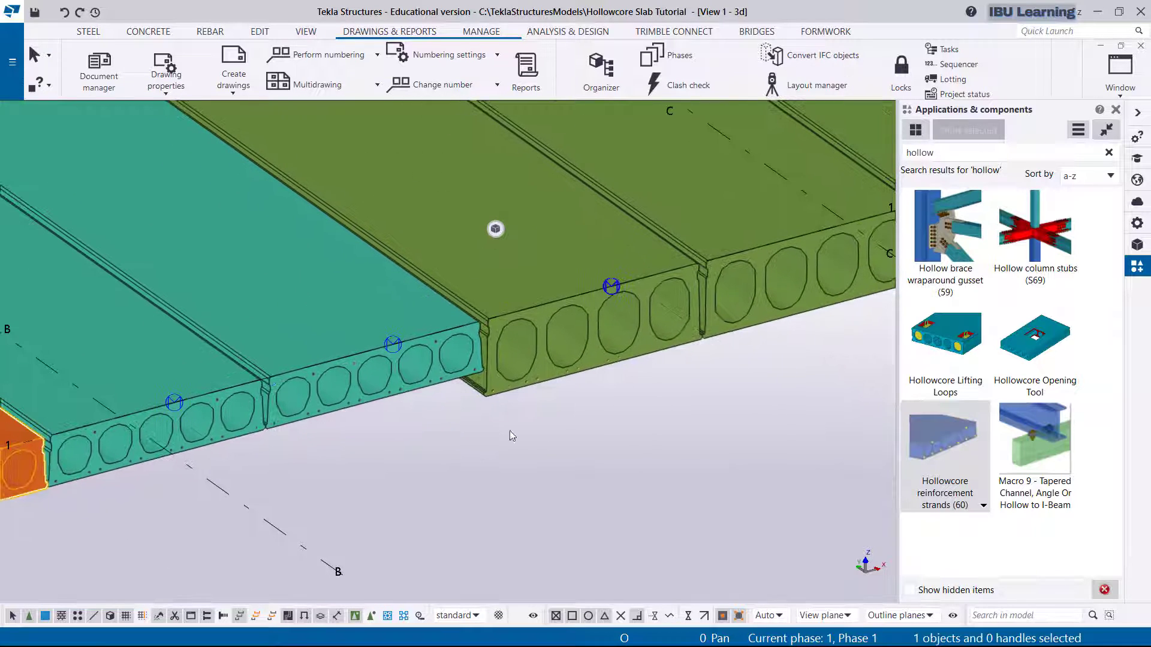
pyautogui.moveTo(446, 451); pyautogui.dragTo(490, 485, button='middle')
pyautogui.scroll(3, 414, 438)
pyautogui.click(590, 513)
pyautogui.scroll(4, 667, 434)
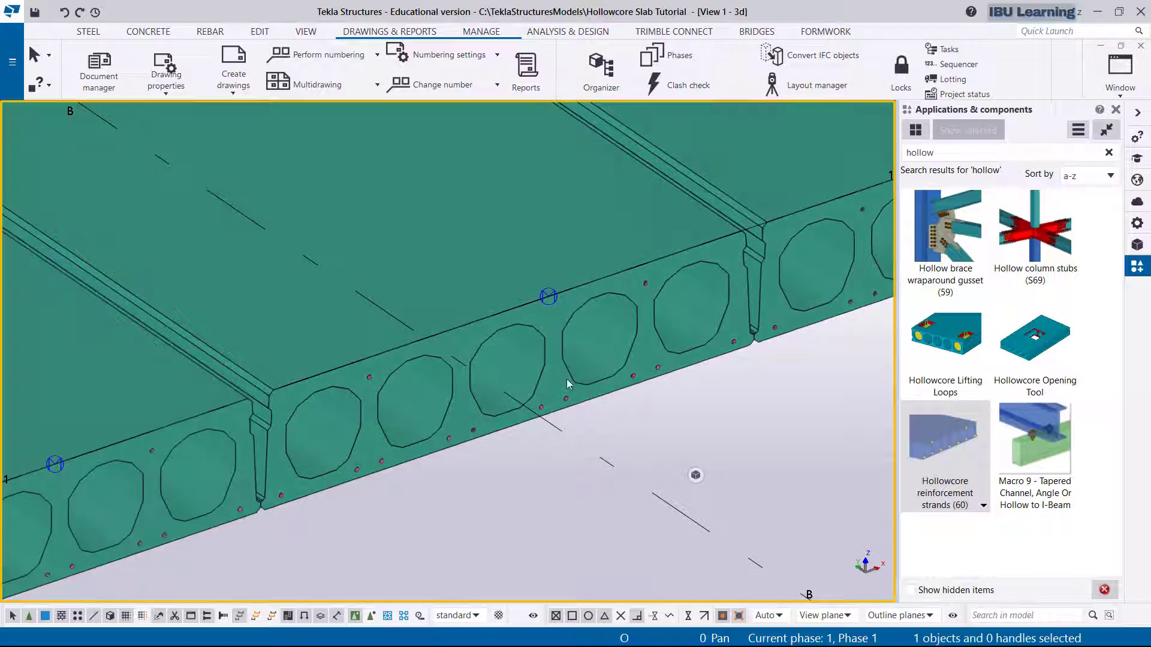
pyautogui.click(678, 405)
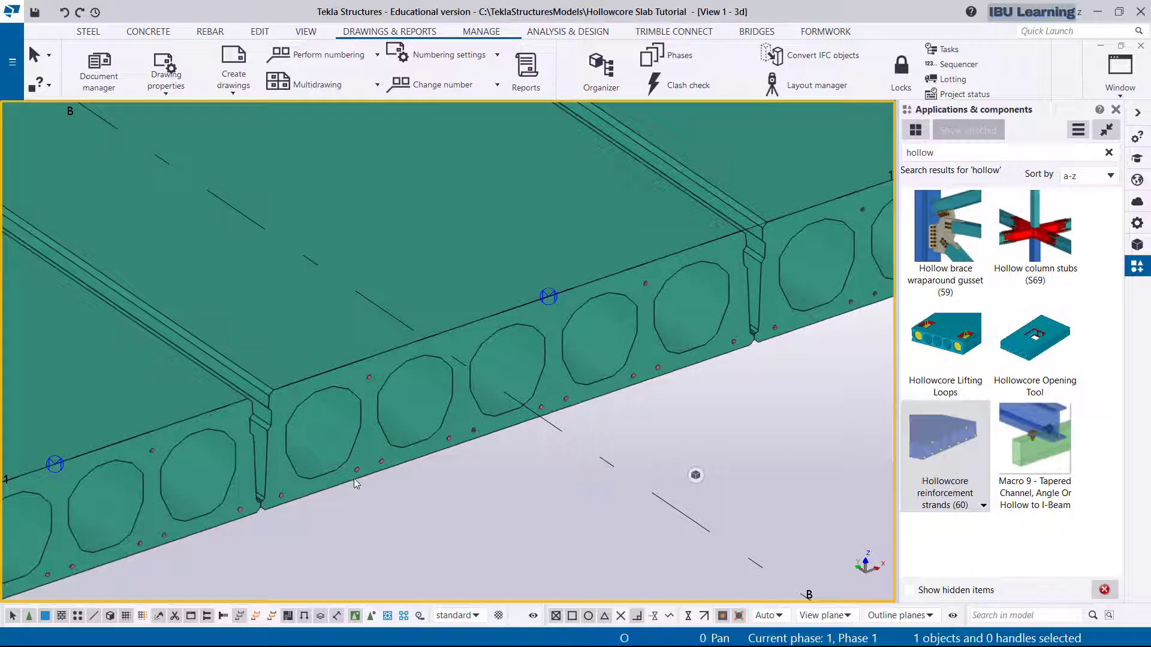
pyautogui.click(353, 480)
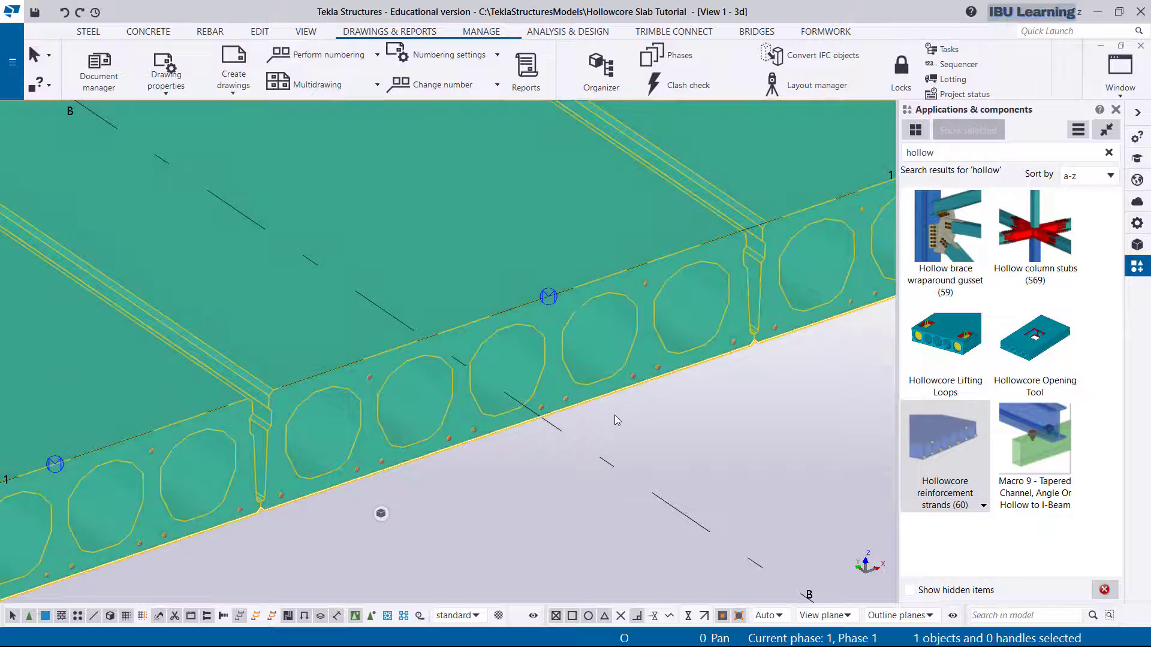
pyautogui.scroll(-3, 614, 415)
pyautogui.click(509, 491)
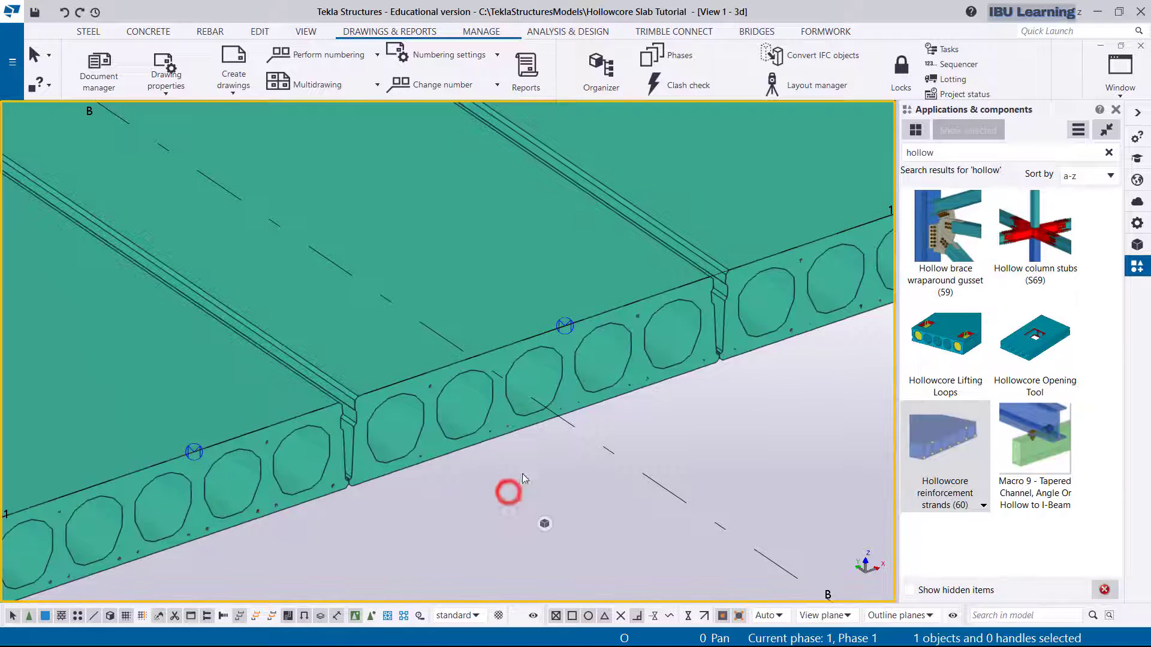
pyautogui.scroll(1, 531, 452)
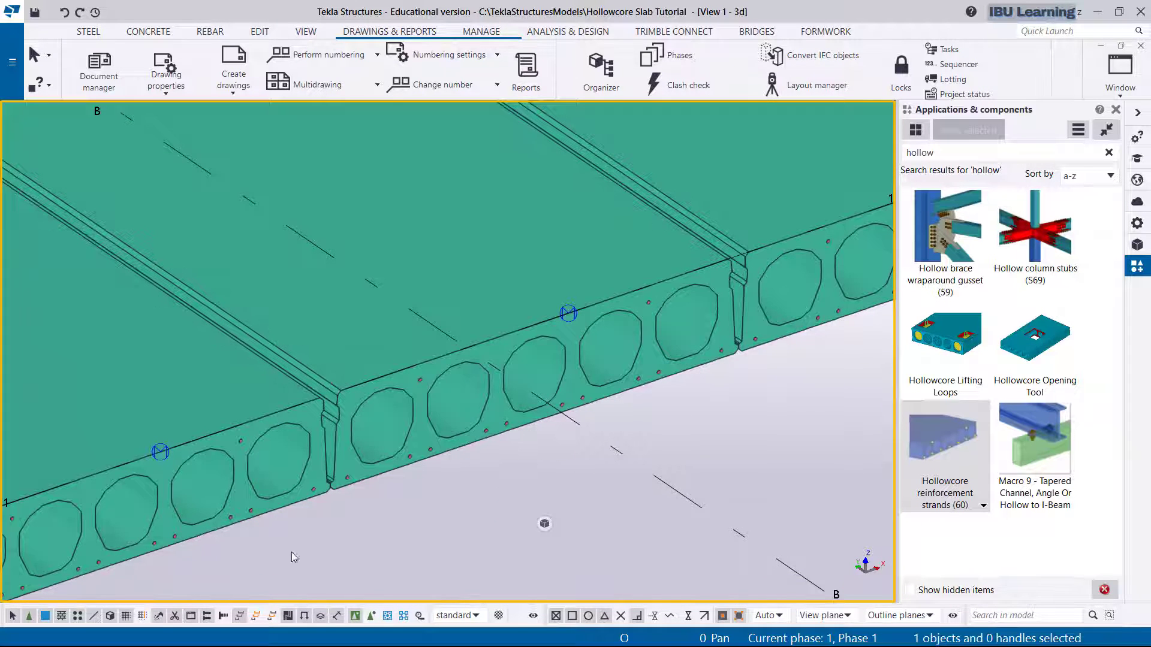
# Switch selection to objects in components and select the single teal hollowcore slab at grid line B.
pyautogui.click(372, 616)
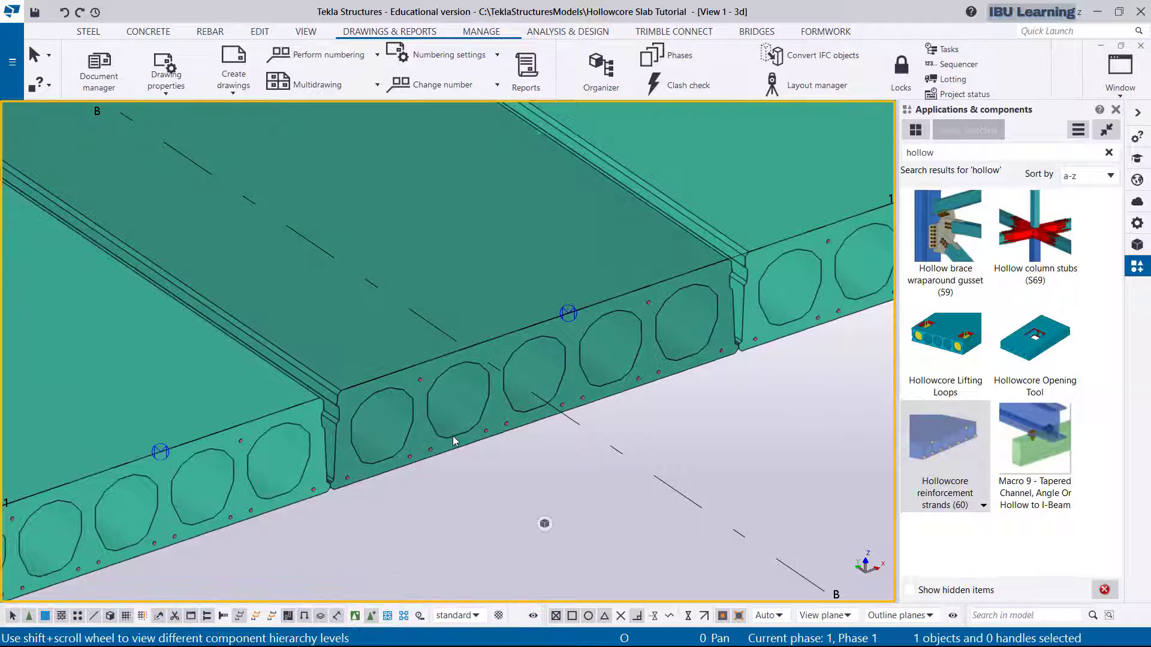
pyautogui.click(452, 437)
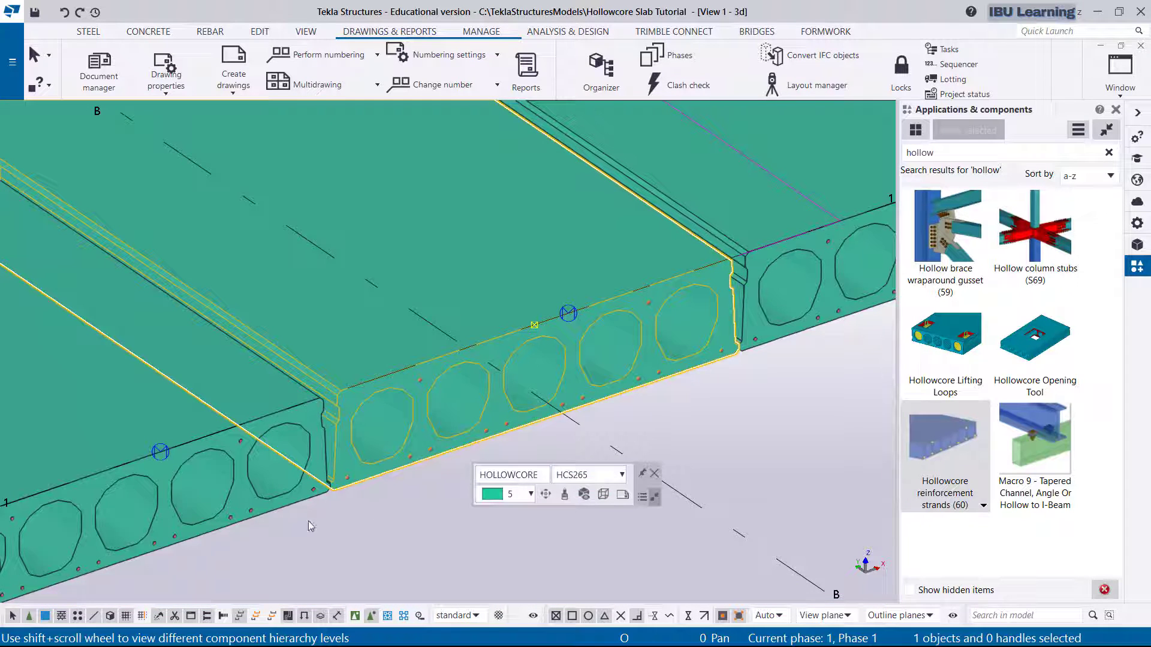
pyautogui.scroll(-2, 217, 531)
pyautogui.moveTo(215, 528); pyautogui.dragTo(456, 434, button='middle')
pyautogui.click(582, 393)
pyautogui.scroll(5, 582, 394)
# Create a cast unit drawing of the selected teal slab, performing numbering first, and clear the selection.
pyautogui.rightClick(459, 446)
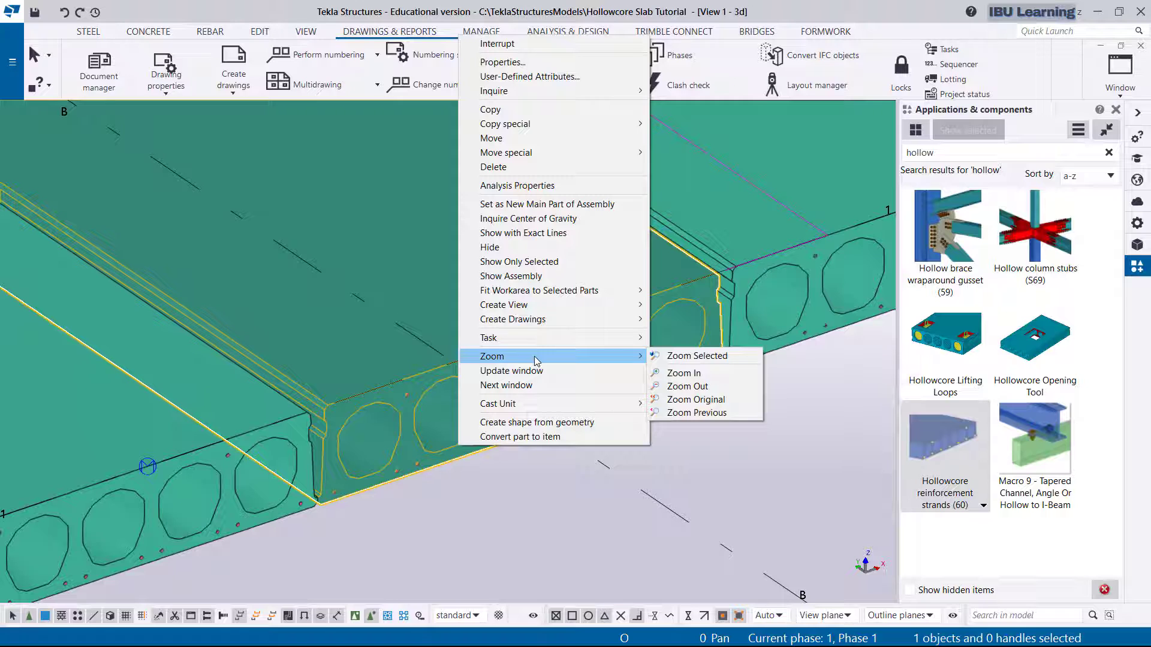
pyautogui.moveTo(544, 319)
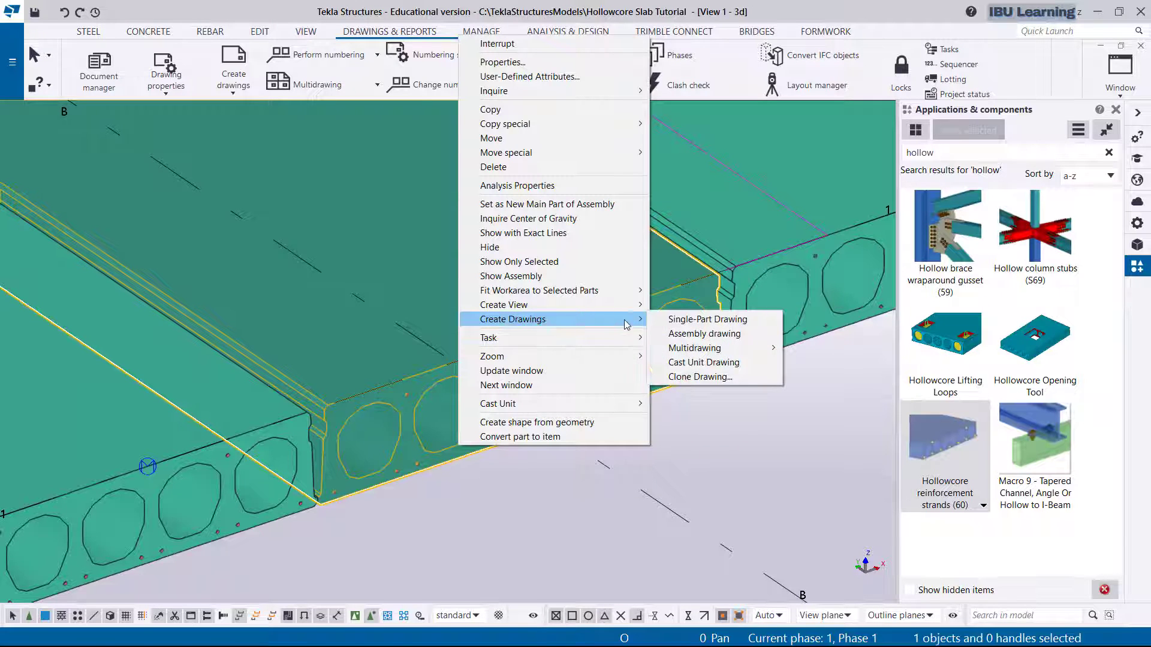
pyautogui.click(701, 364)
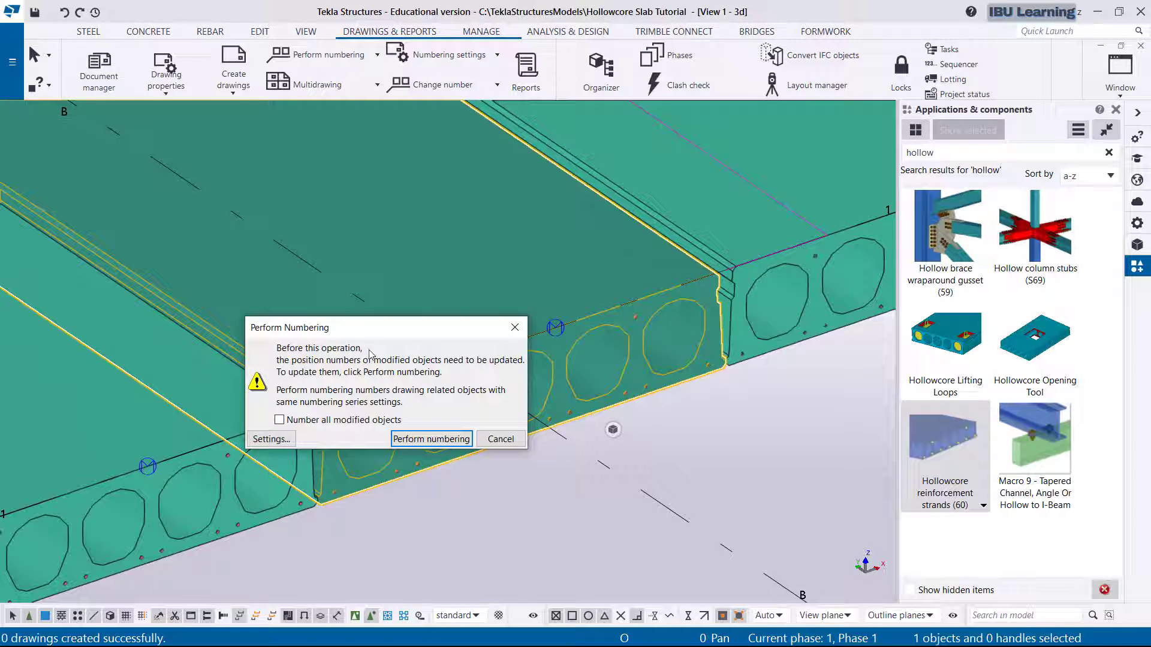
pyautogui.click(429, 438)
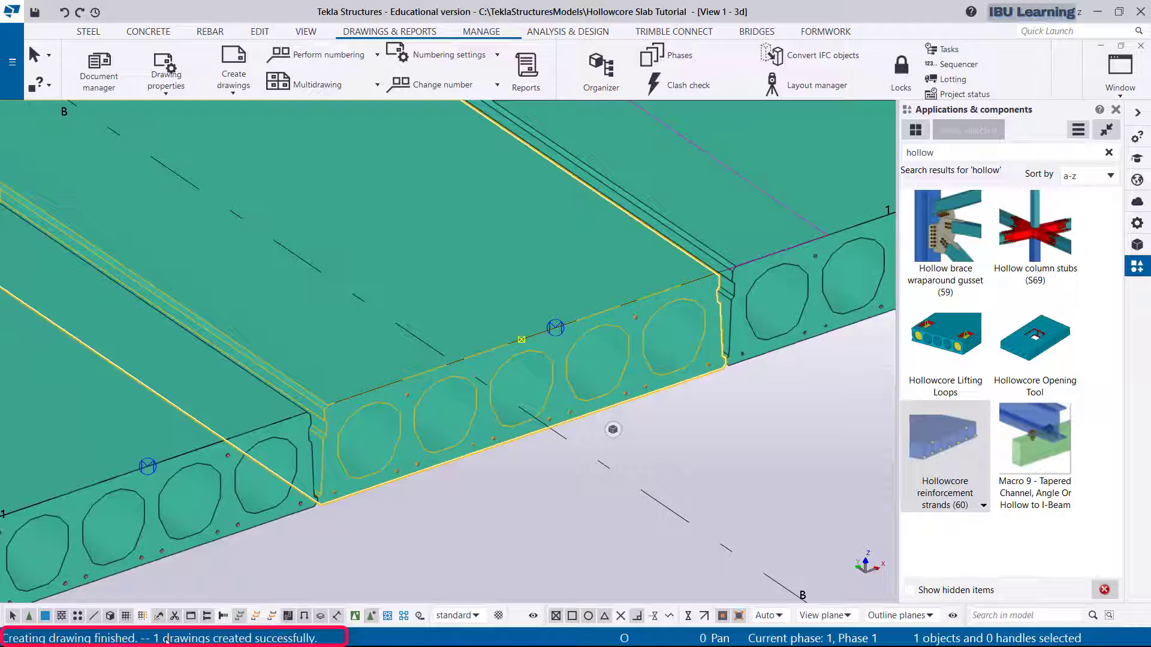
pyautogui.click(502, 510)
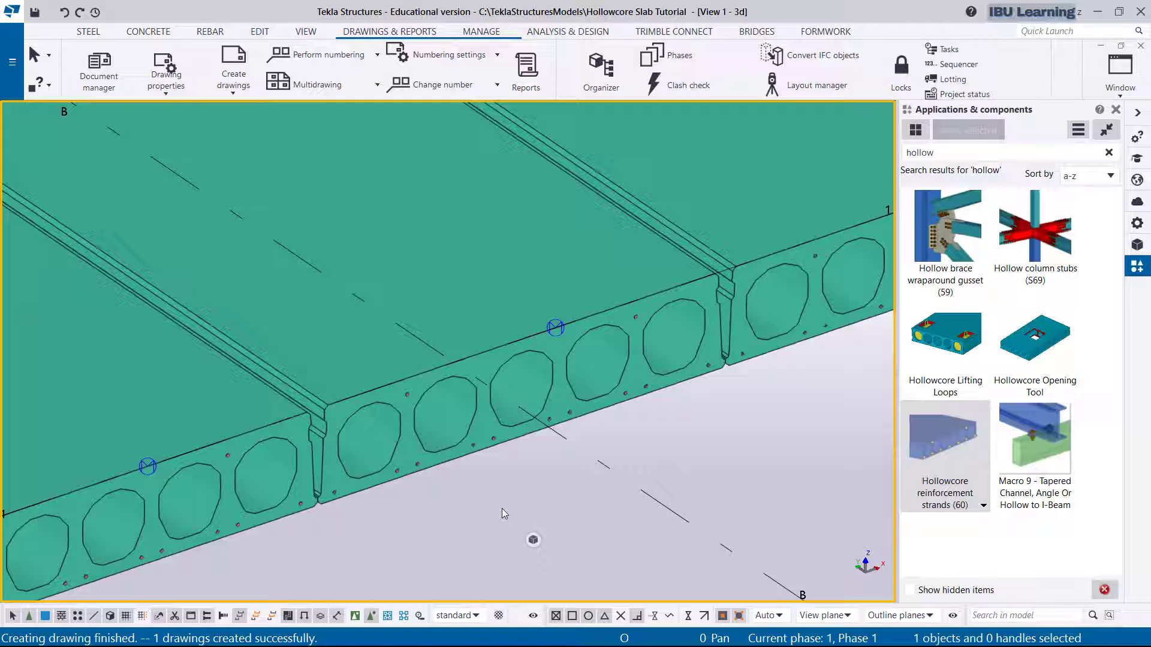
# Open the cast unit drawing S.1 - 1 from the document manager and look over its slab views.
pyautogui.hotkey('ctrl', 'l')
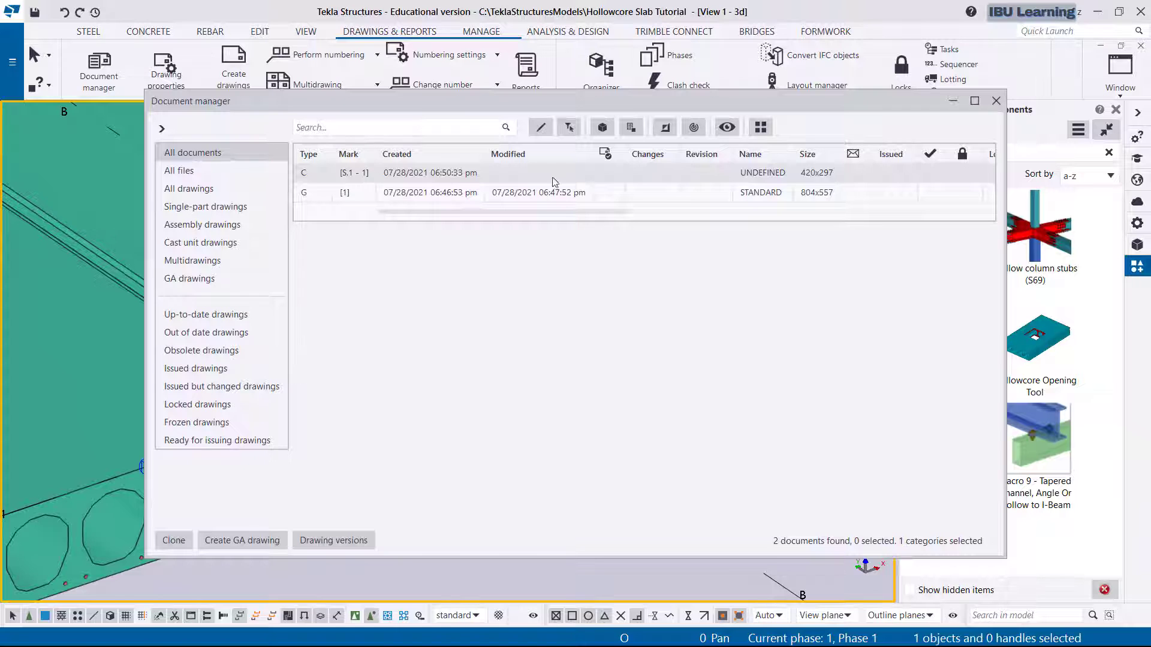
pyautogui.moveTo(784, 103); pyautogui.dragTo(776, 110)
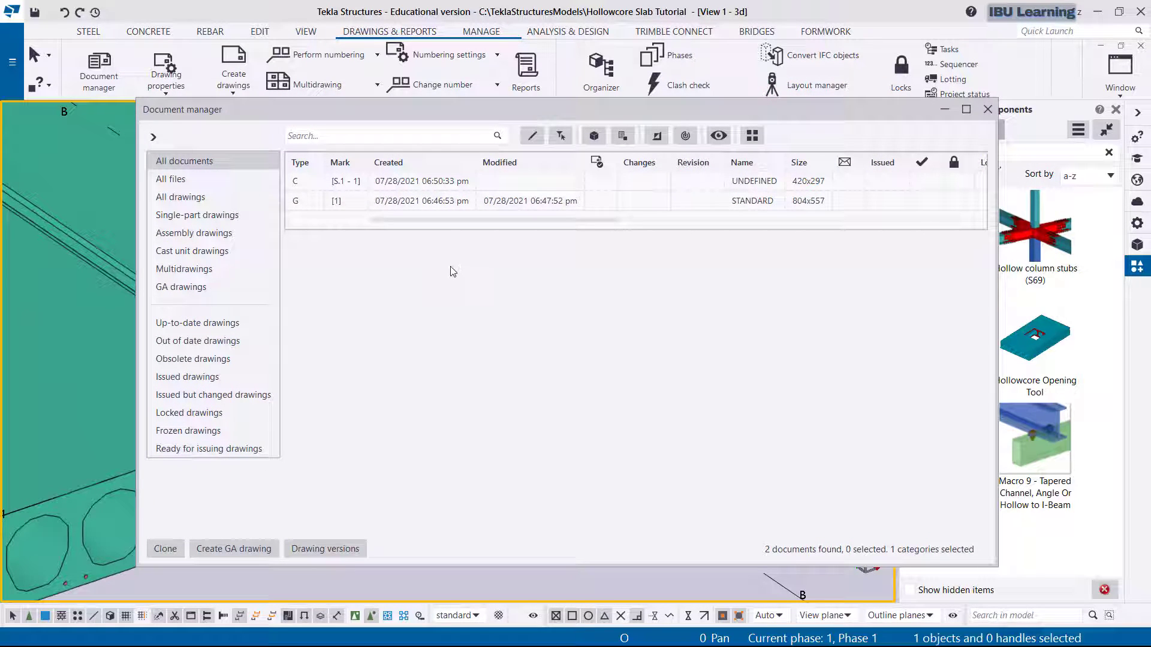
pyautogui.click(301, 181)
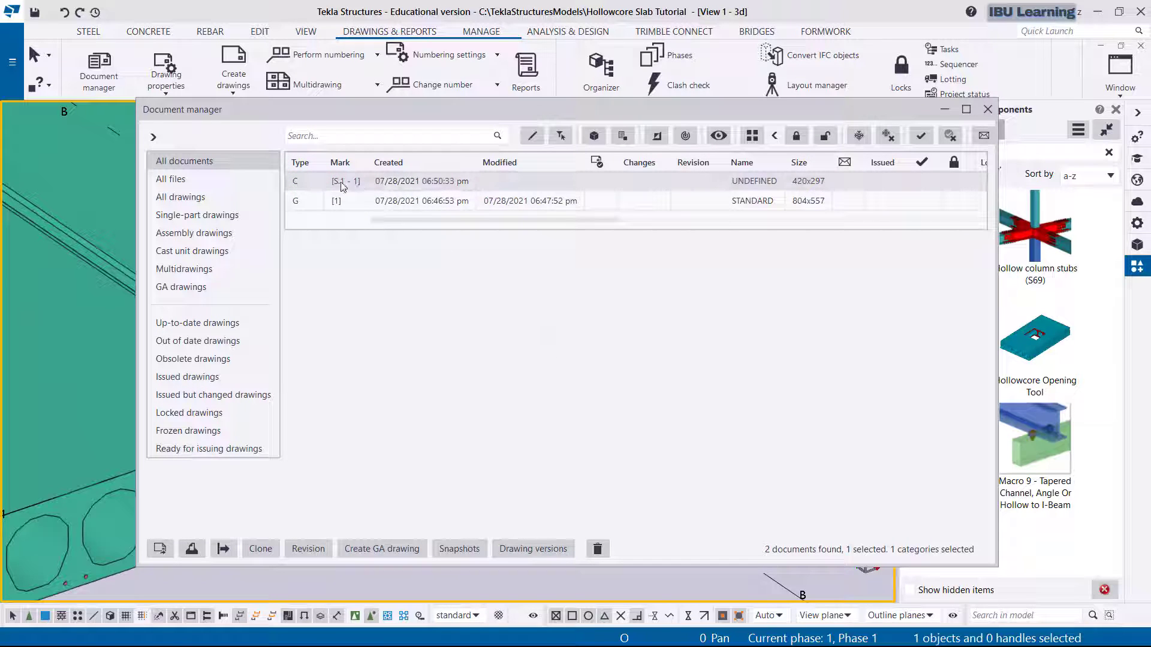
pyautogui.doubleClick(324, 181)
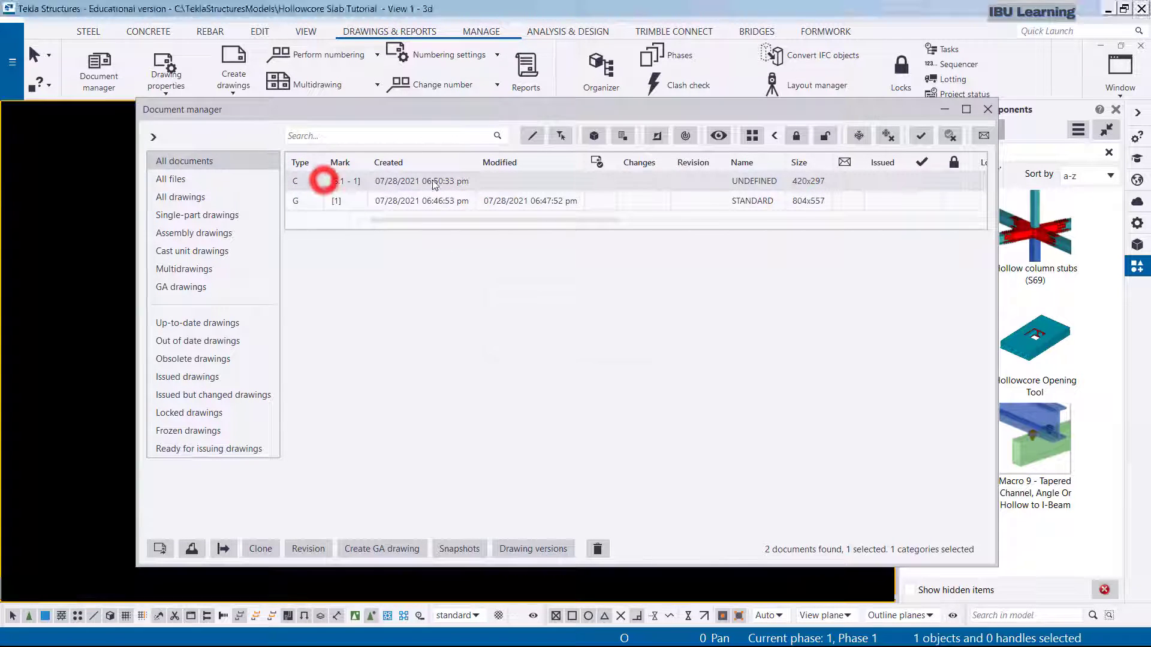
pyautogui.click(945, 111)
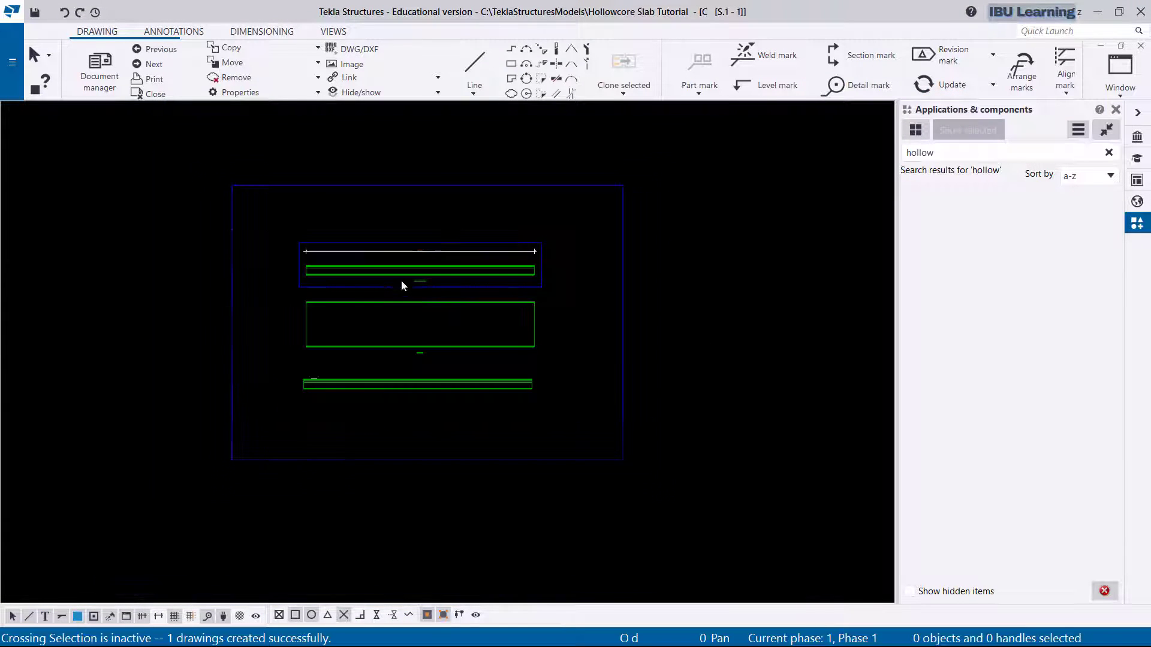
pyautogui.click(680, 320)
pyautogui.scroll(3, 466, 366)
pyautogui.moveTo(288, 388); pyautogui.dragTo(282, 434, button='middle')
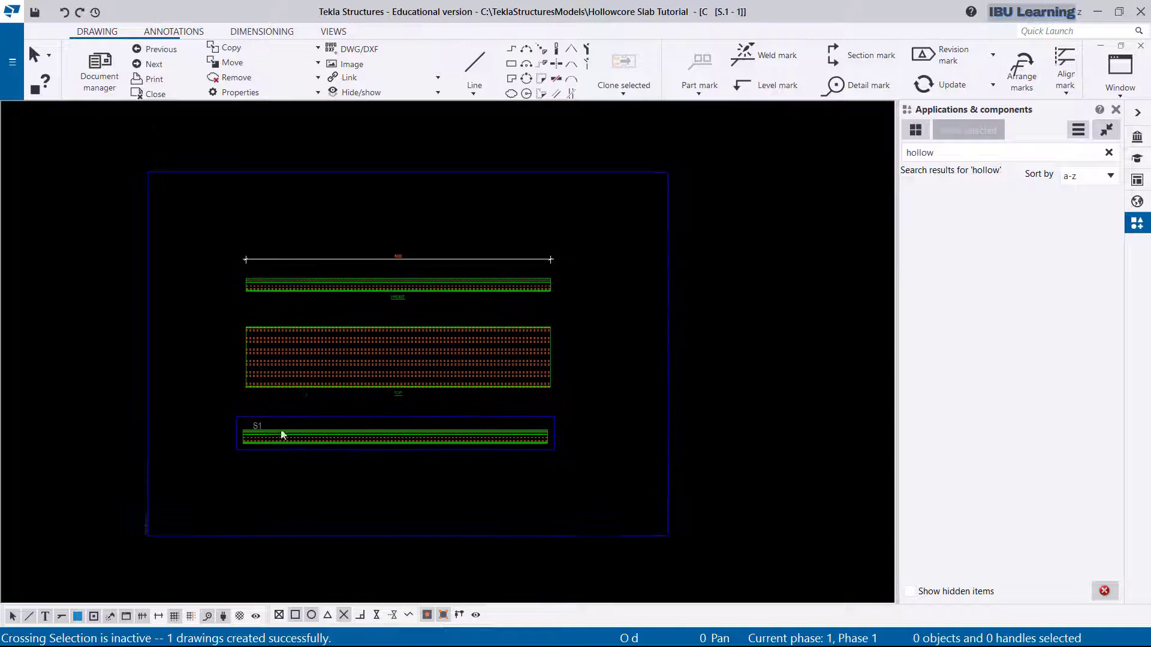
pyautogui.scroll(1, 305, 388)
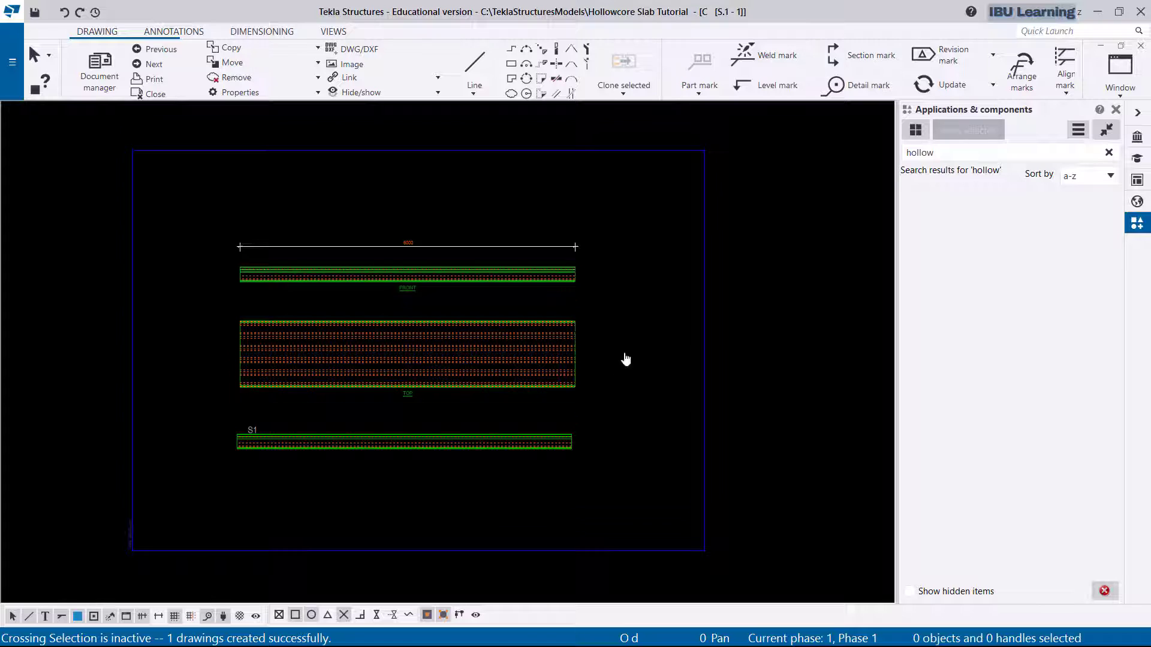
pyautogui.moveTo(623, 359); pyautogui.dragTo(620, 336, button='middle')
pyautogui.scroll(1, 383, 341)
pyautogui.scroll(-2, 641, 329)
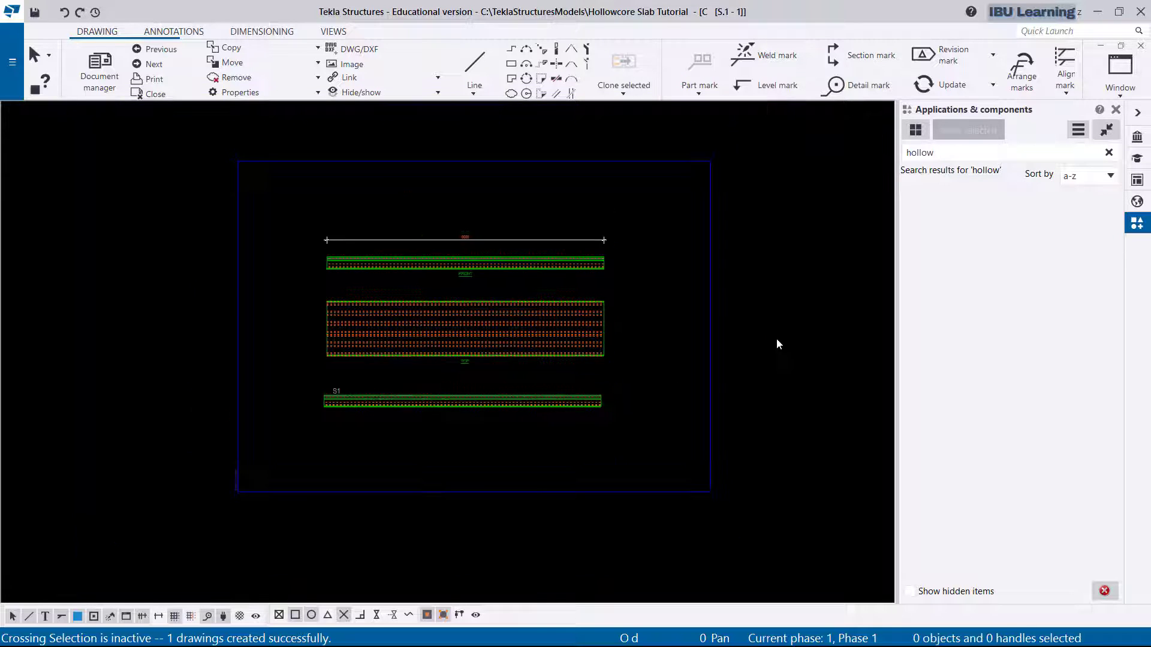
# Apply the PC-hollowcore preset to the cast unit drawing's properties and close the settings.
pyautogui.click(775, 337)
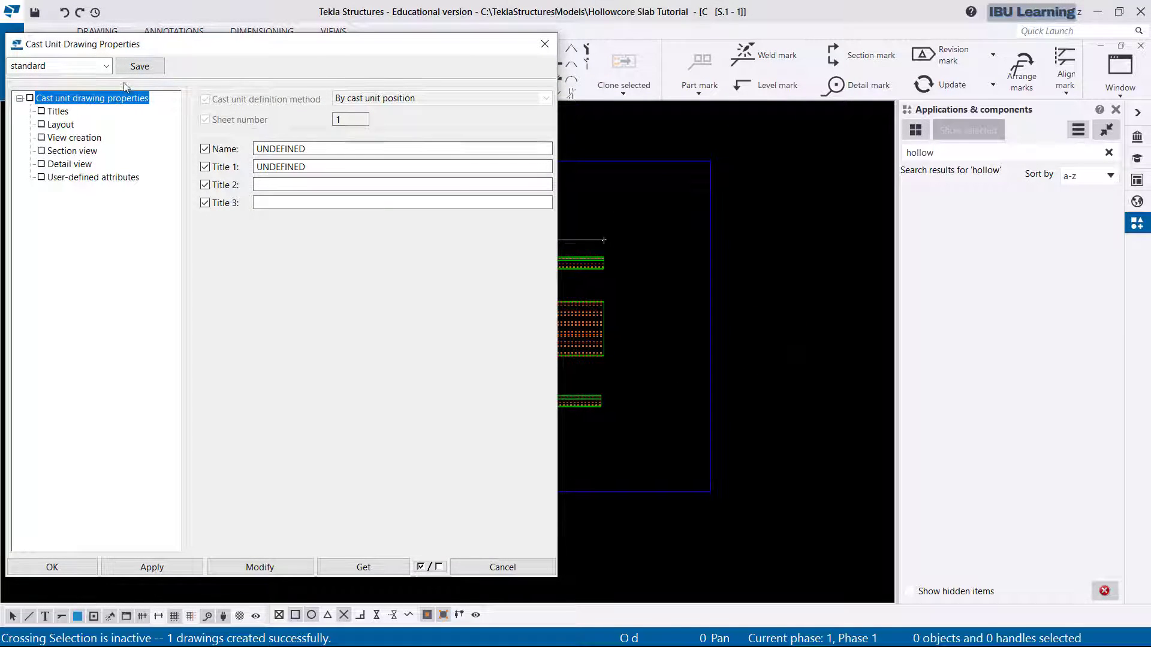
pyautogui.click(108, 67)
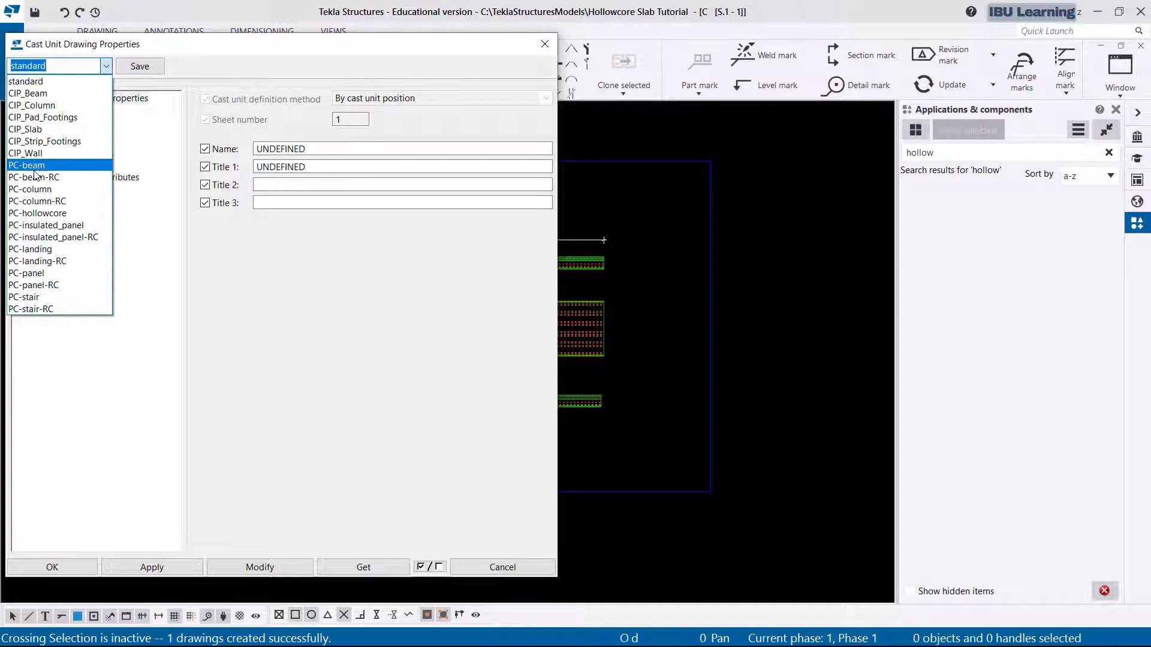
pyautogui.click(54, 214)
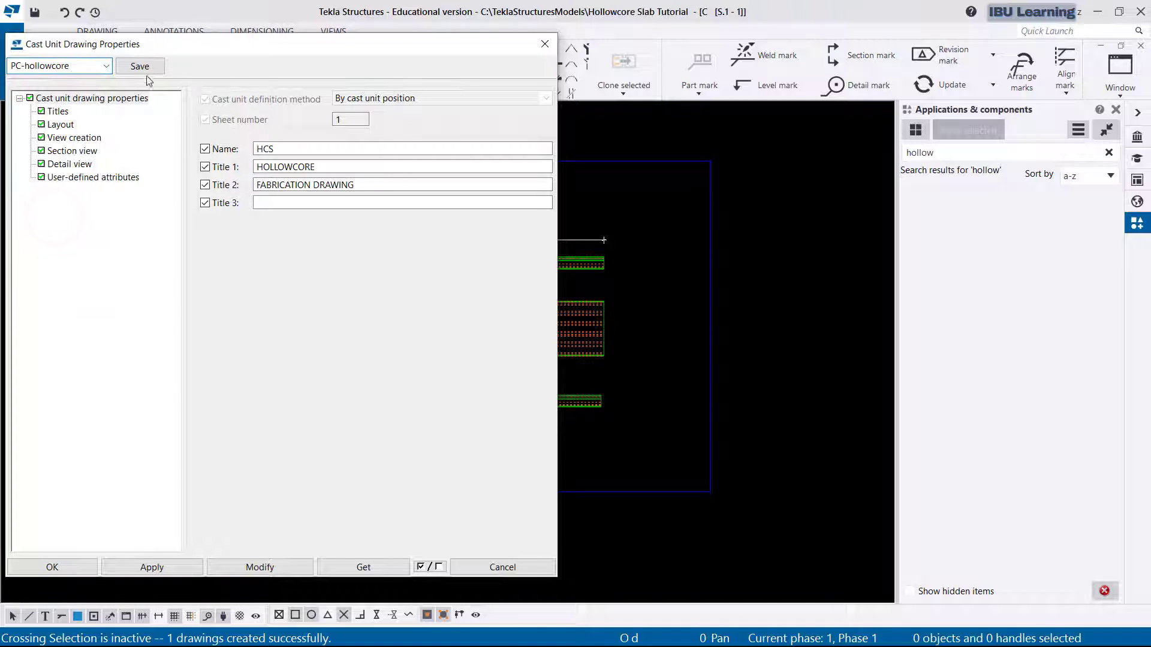
pyautogui.click(258, 566)
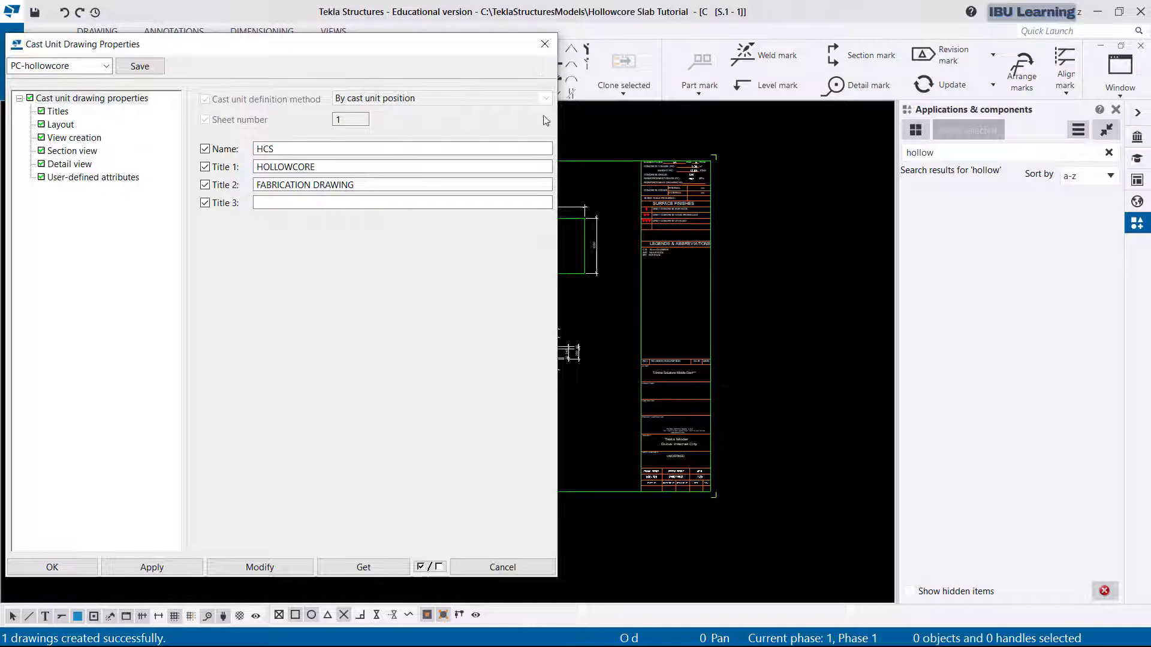
pyautogui.click(489, 566)
pyautogui.click(810, 341)
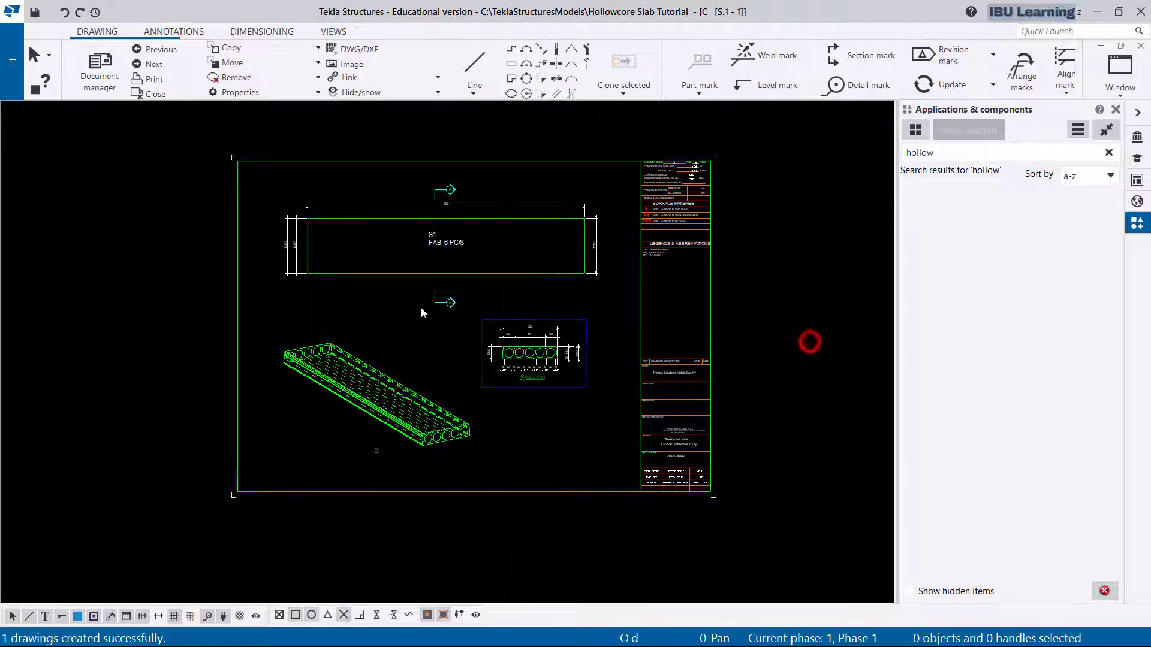
# Examine the cast unit drawing's plan and 3D views, and the strand and core dimensions in the slab's section A view.
pyautogui.scroll(2, 420, 307)
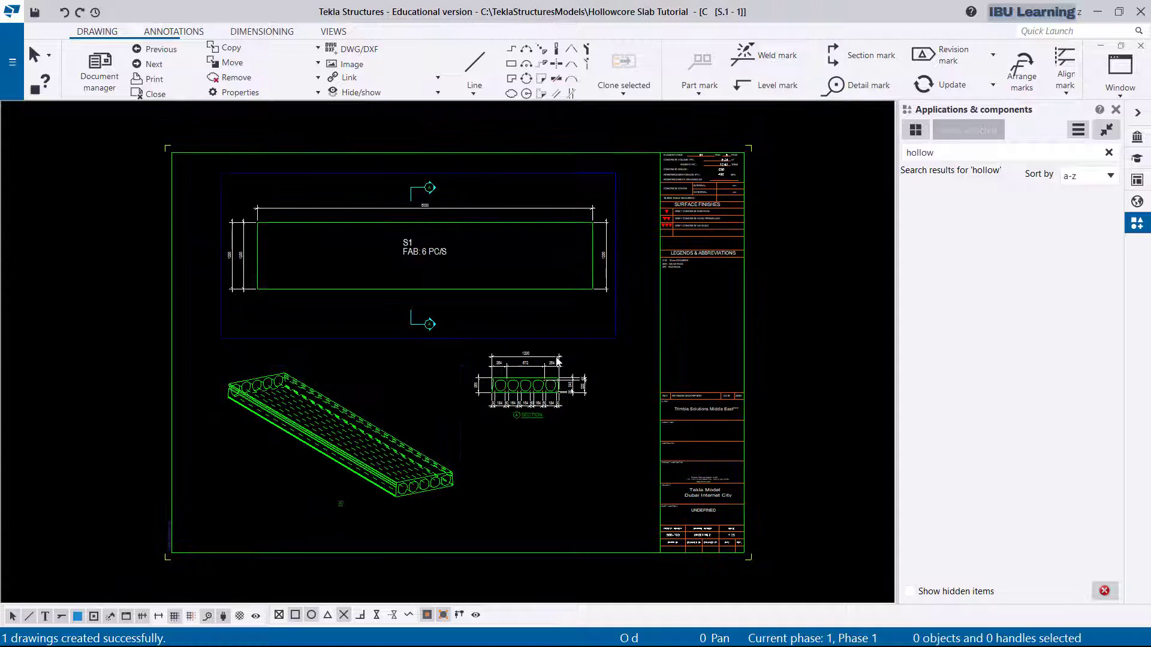
pyautogui.moveTo(409, 358); pyautogui.dragTo(441, 360, button='middle')
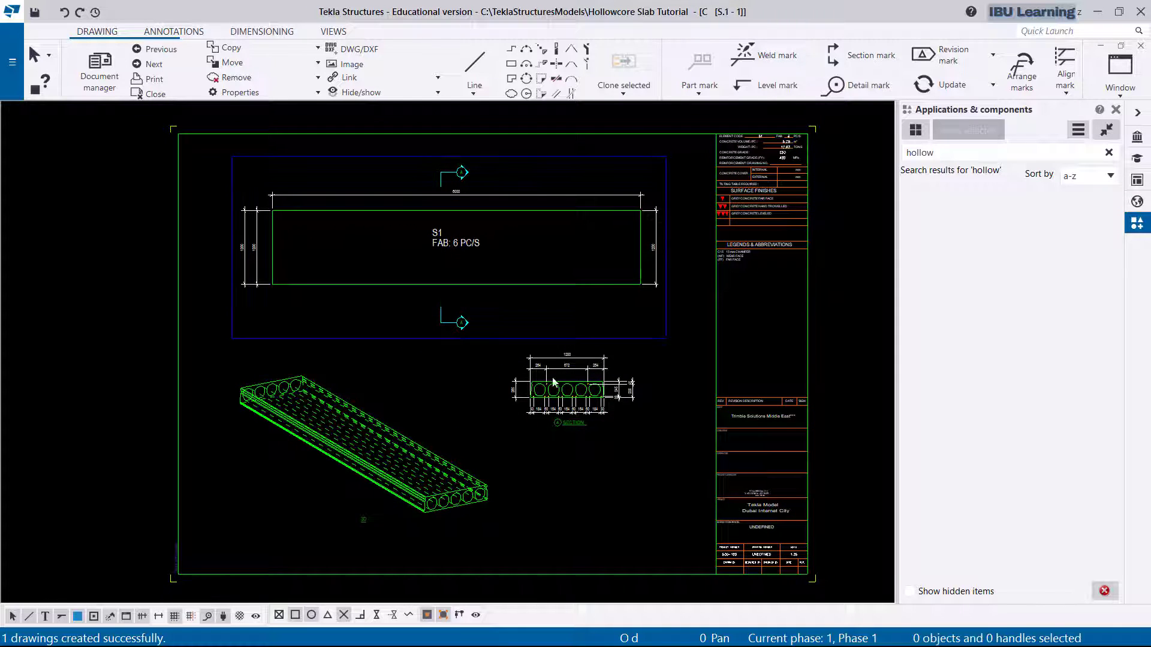
pyautogui.scroll(4, 436, 254)
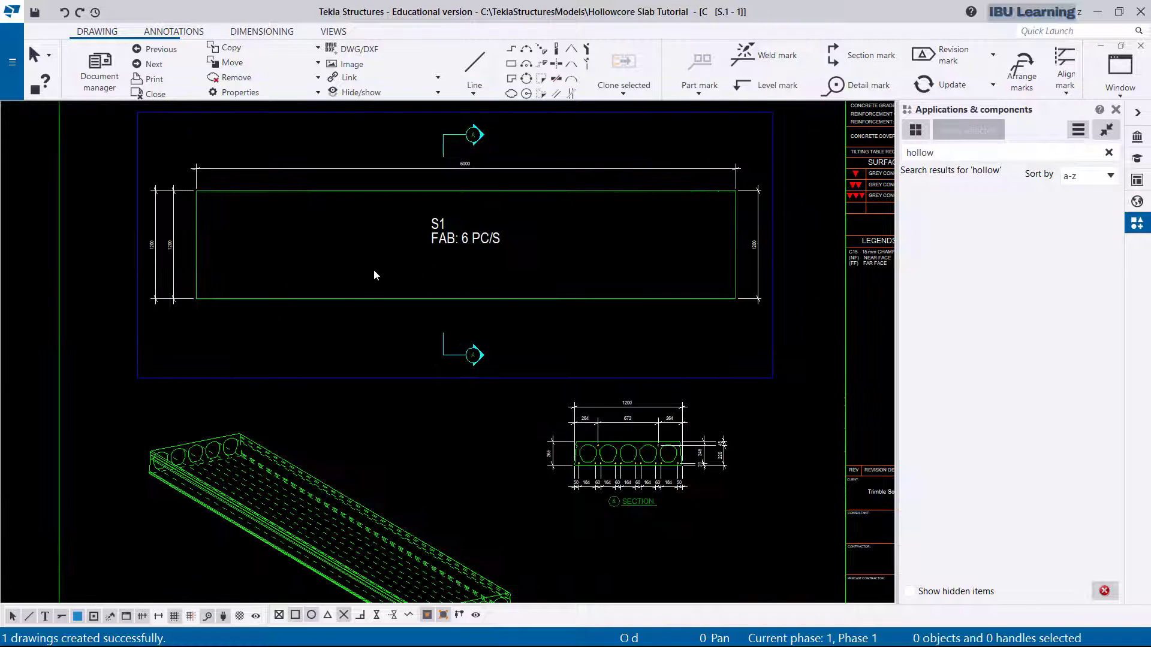
pyautogui.scroll(-3, 373, 270)
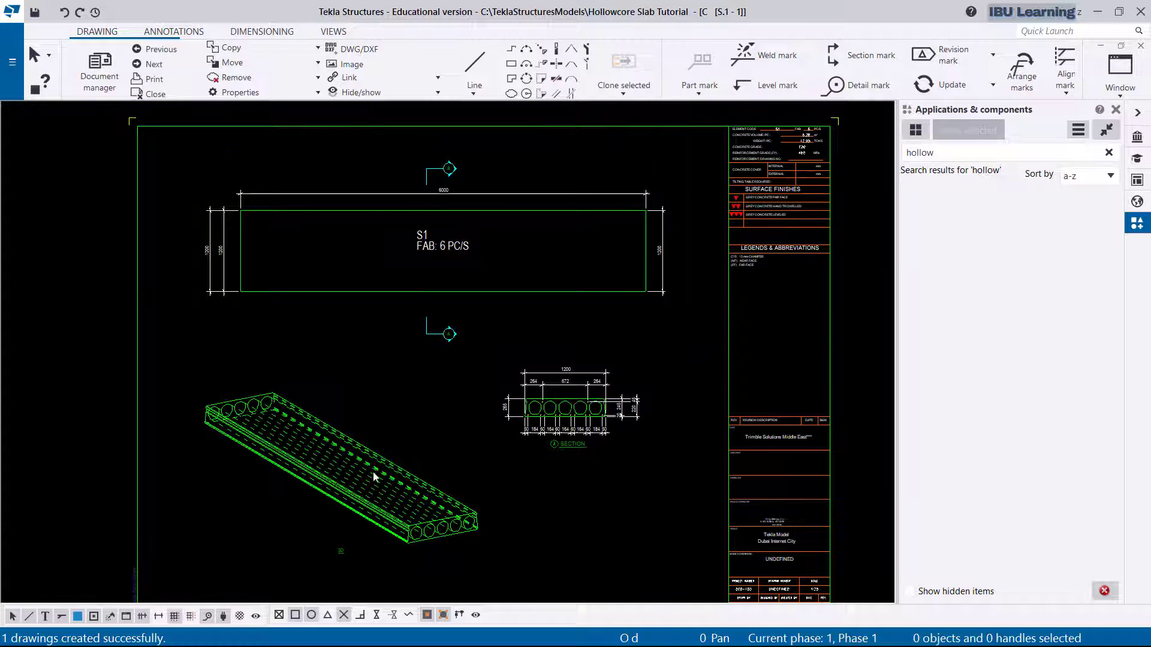
pyautogui.scroll(5, 598, 420)
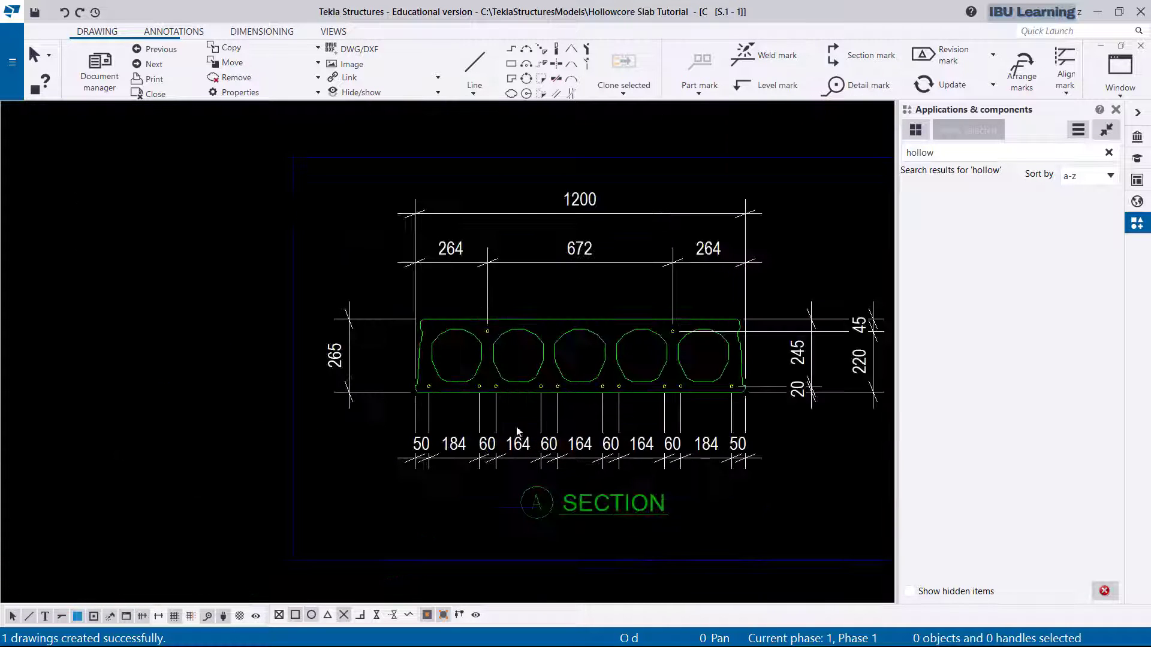
pyautogui.scroll(1, 382, 393)
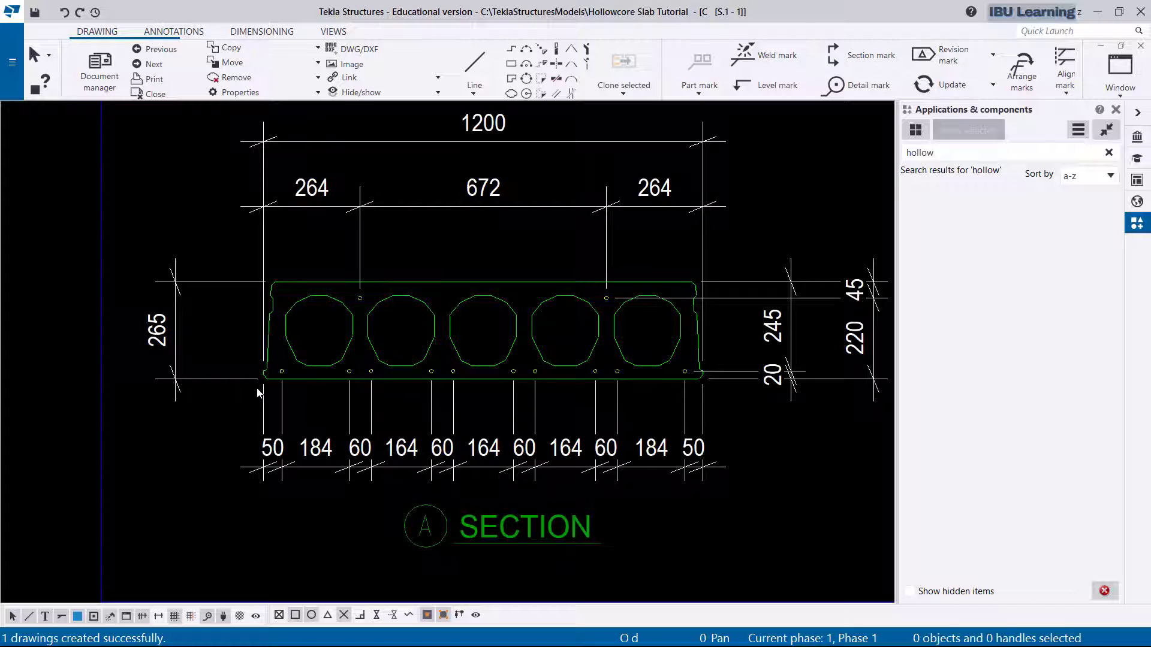
pyautogui.scroll(-1, 688, 405)
pyautogui.scroll(-4, 359, 386)
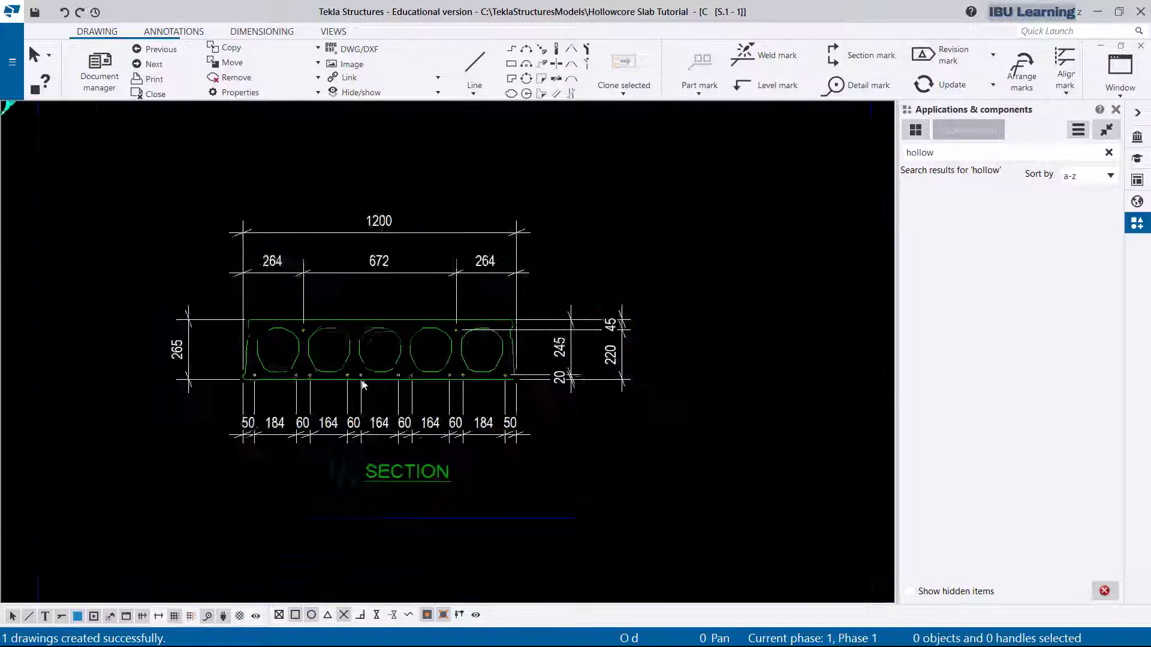
# Read the title block's element code, concrete volume, weight, grades, cover and surface finishes, and review the whole sheet.
pyautogui.moveTo(689, 174); pyautogui.dragTo(568, 394, button='middle')
pyautogui.moveTo(682, 221); pyautogui.dragTo(636, 371, button='middle')
pyautogui.scroll(1, 635, 278)
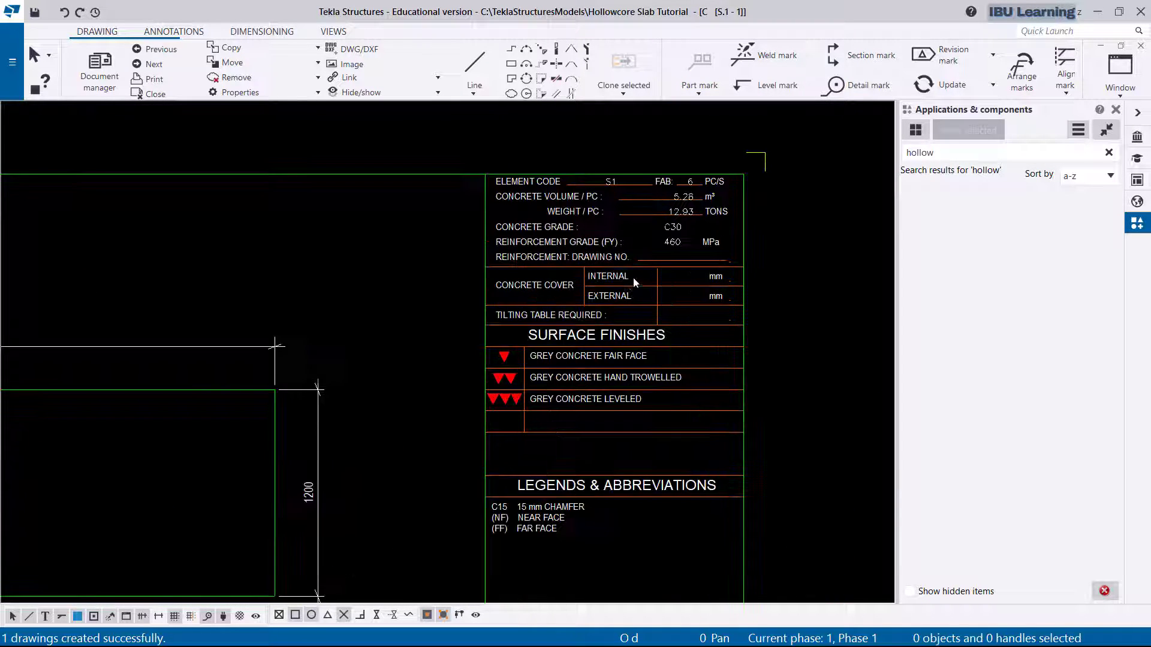
pyautogui.moveTo(623, 248); pyautogui.dragTo(560, 275, button='middle')
pyautogui.scroll(1, 551, 237)
pyautogui.scroll(2, 647, 216)
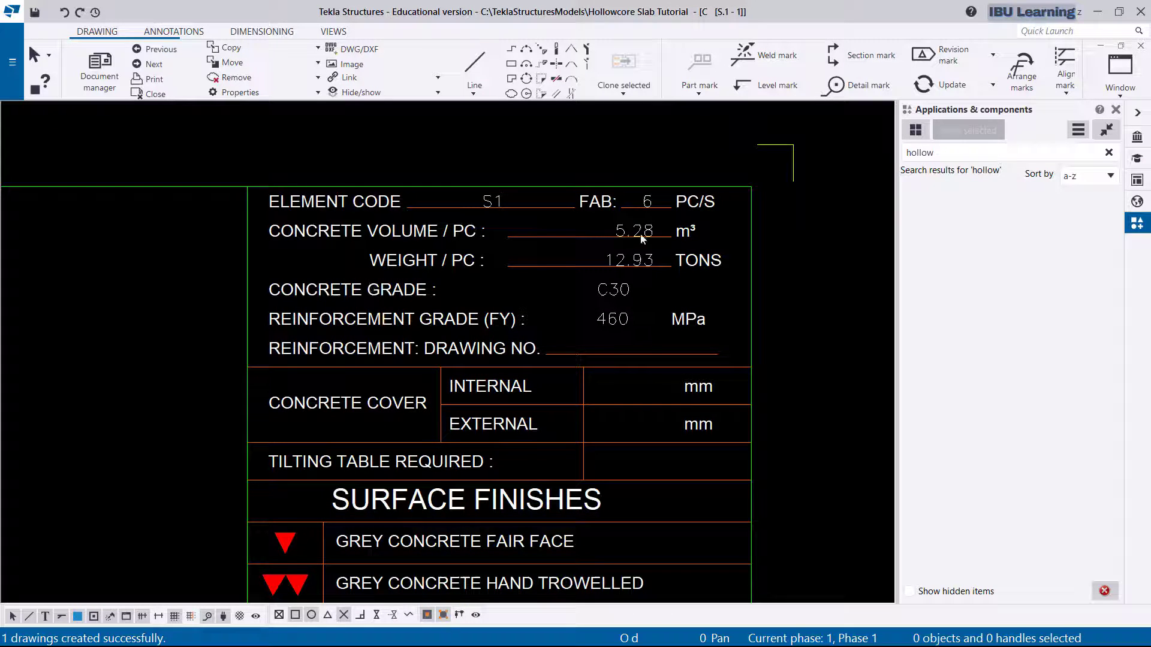
pyautogui.scroll(2, 658, 239)
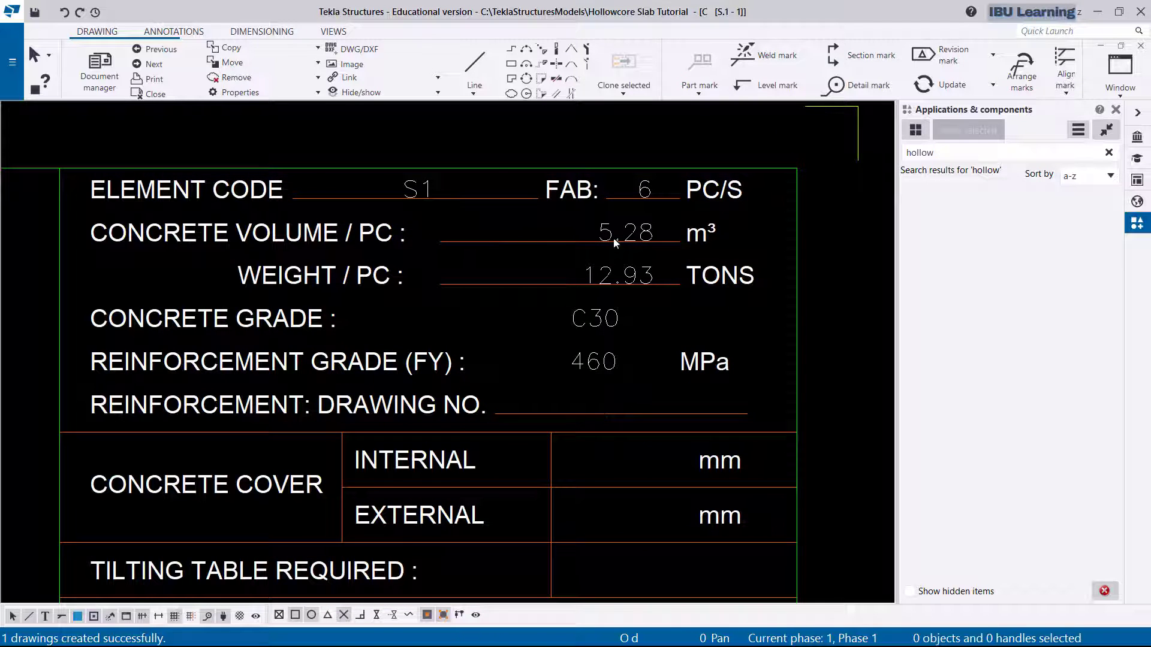
pyautogui.moveTo(384, 292); pyautogui.dragTo(386, 236, button='middle')
pyautogui.scroll(-3, 468, 346)
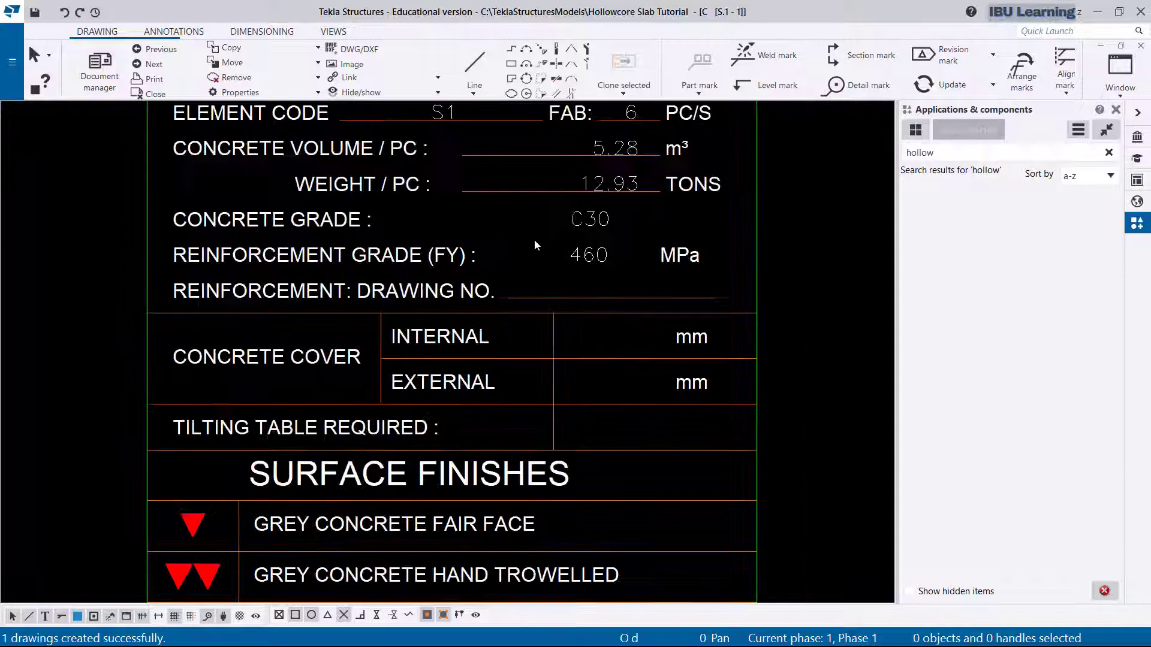
pyautogui.scroll(-5, 590, 270)
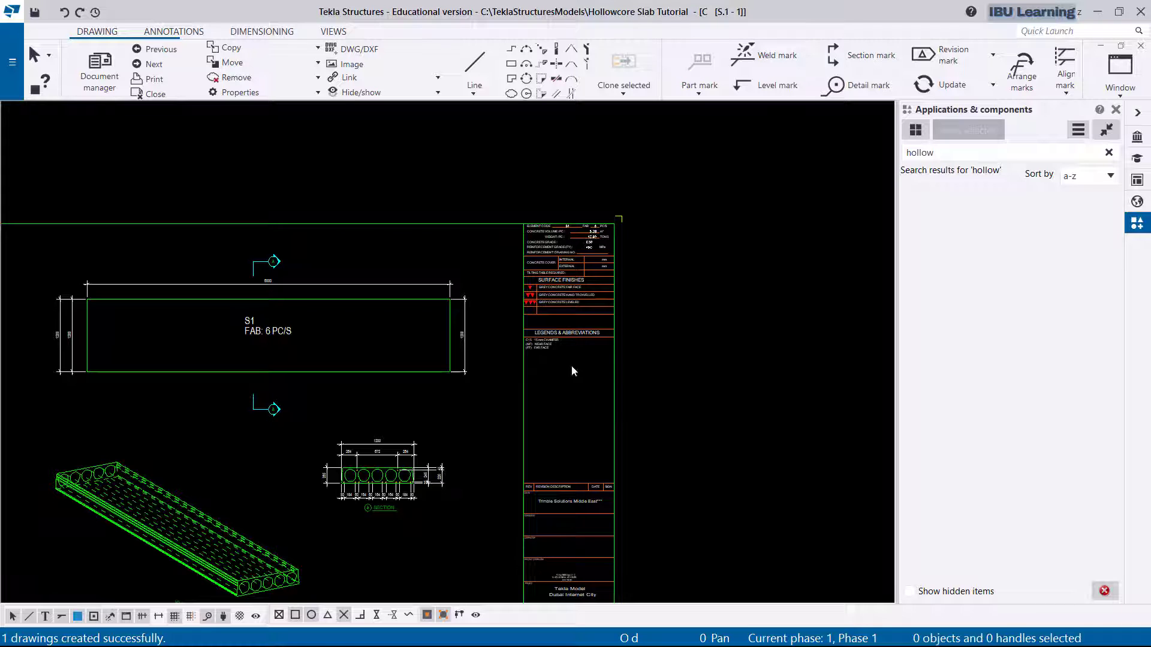
pyautogui.scroll(-3, 534, 316)
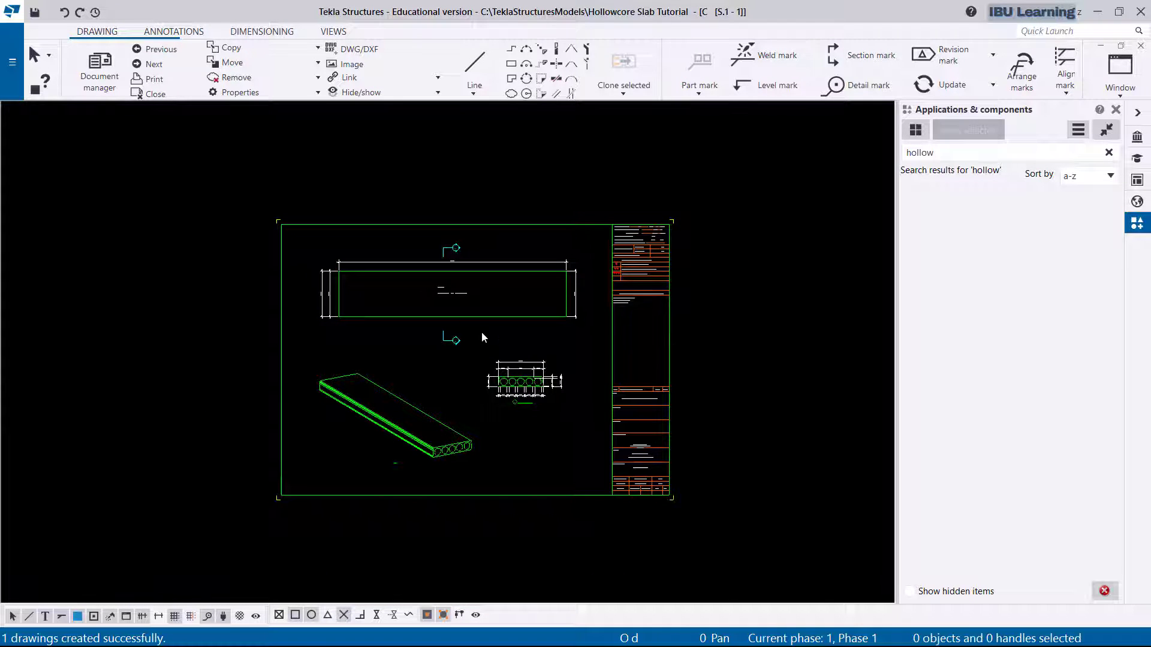
pyautogui.scroll(3, 467, 312)
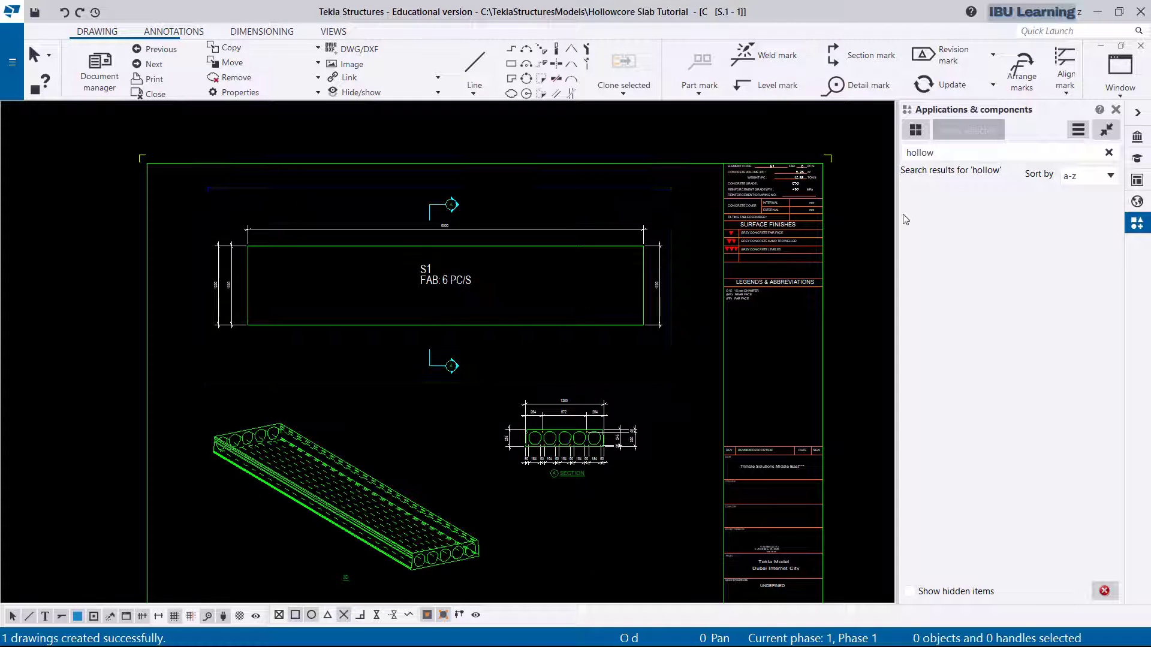